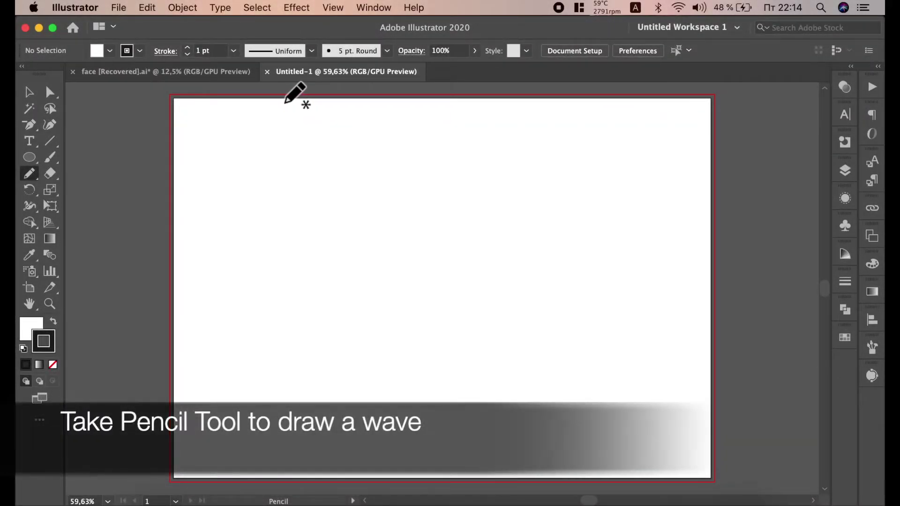
- Draw a wavy S-shaped Pencil stroke from the artboard's top down its left side
mouse_move(281, 90)
mouse_down()
mouse_move(289, 304)
mouse_move(220, 433)
mouse_up()
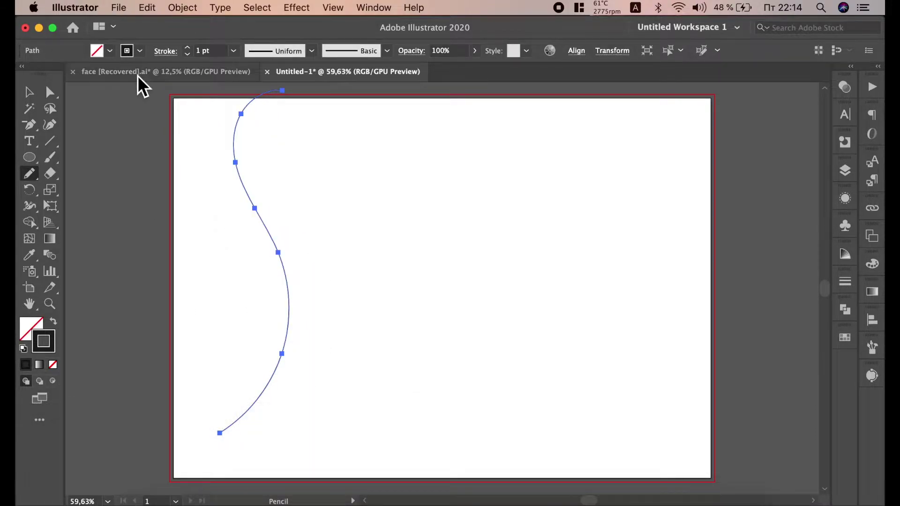
- Drag width points outward at three spots to turn the wavy stroke into a broad black swirl
click(33, 208)
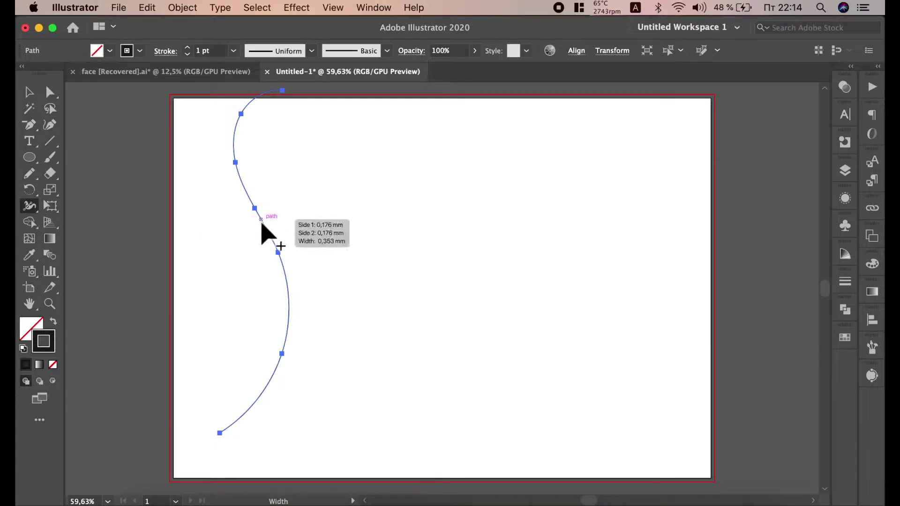
mouse_move(263, 220)
mouse_down()
mouse_move(311, 214)
mouse_move(300, 198)
mouse_move(361, 194)
mouse_up()
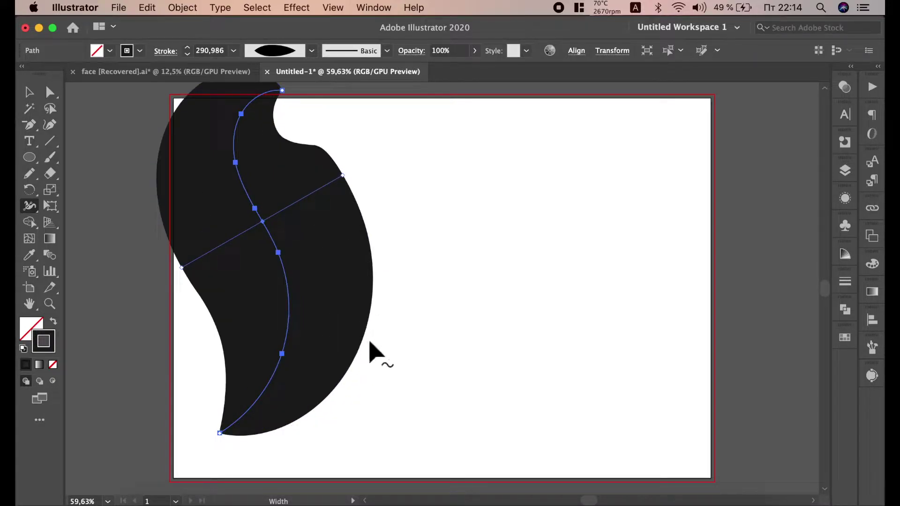
mouse_move(356, 345)
mouse_down()
mouse_move(311, 341)
mouse_move(301, 331)
mouse_up()
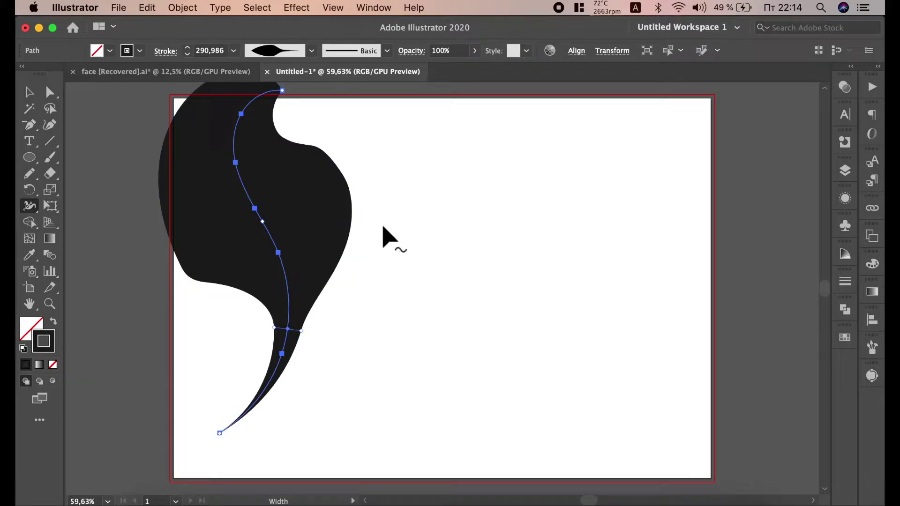
scroll(381, 234, up, 5)
scroll(375, 237, up, 2)
mouse_move(235, 250)
mouse_down()
mouse_move(315, 245)
mouse_move(340, 228)
mouse_up()
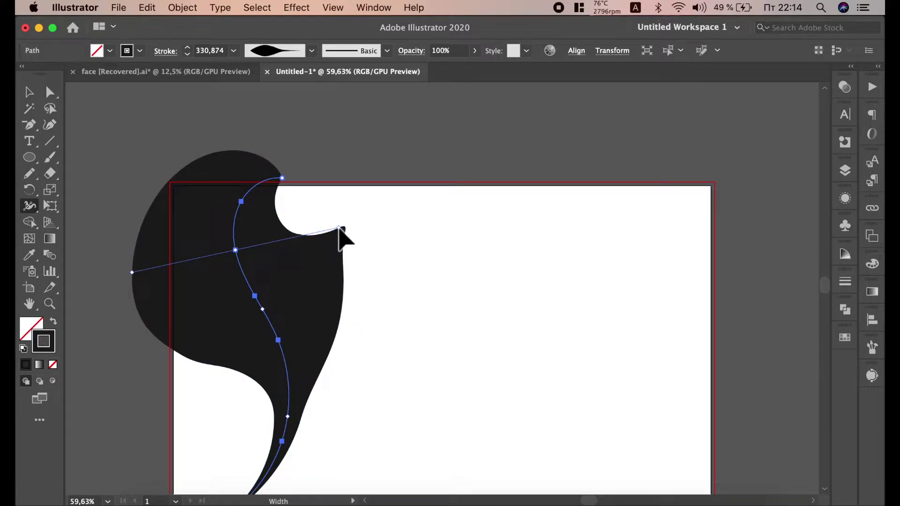
- Expand the width stroke into a filled black shape and smooth its bumpy top-left edge
click(188, 11)
click(209, 170)
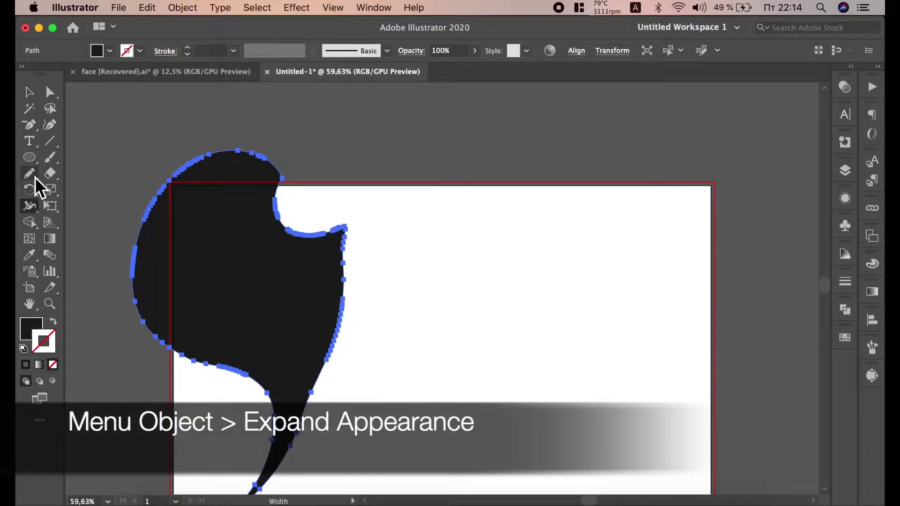
click(34, 180)
click(96, 207)
mouse_move(287, 187)
mouse_down()
mouse_move(356, 241)
mouse_move(351, 311)
mouse_move(305, 436)
mouse_move(277, 474)
mouse_move(275, 430)
mouse_move(195, 356)
mouse_move(181, 169)
mouse_move(295, 196)
mouse_move(120, 253)
mouse_up()
click(50, 92)
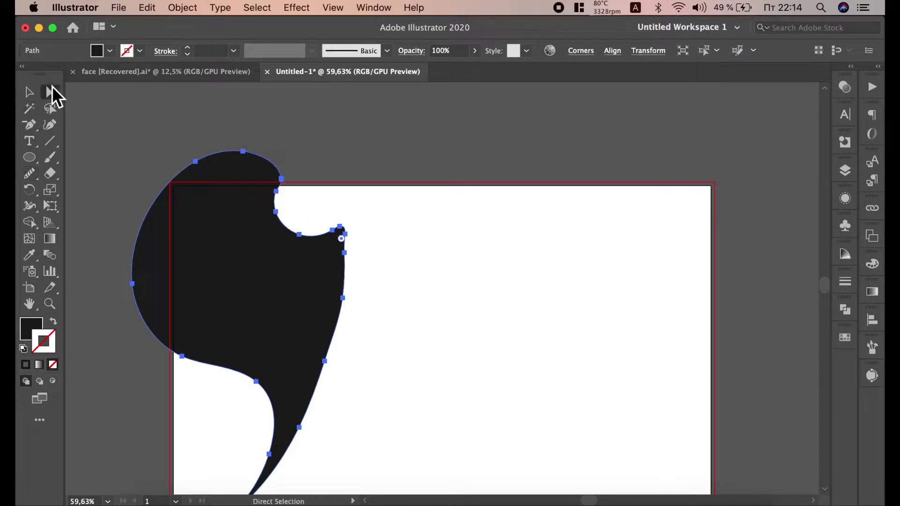
- Delete the notch's anchors on the right edge and smooth it into a convex curve
drag(331, 202, 269, 180)
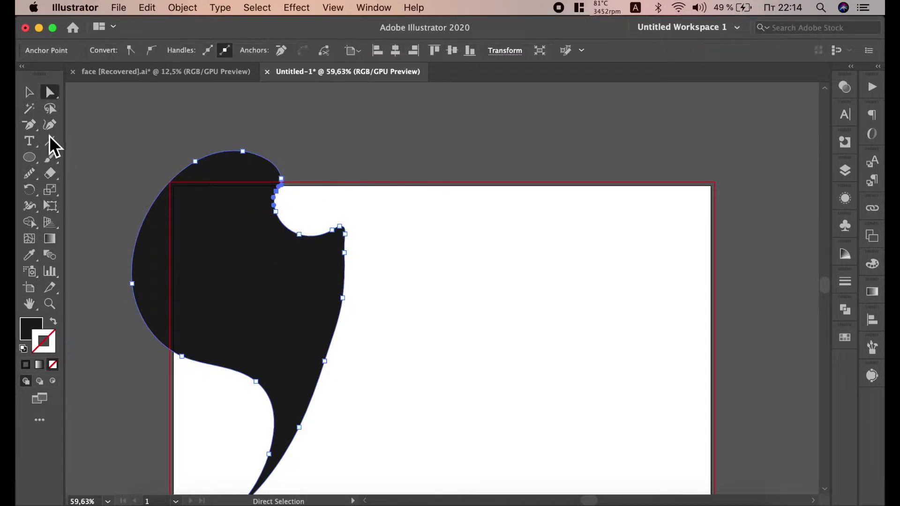
click(34, 127)
click(345, 252)
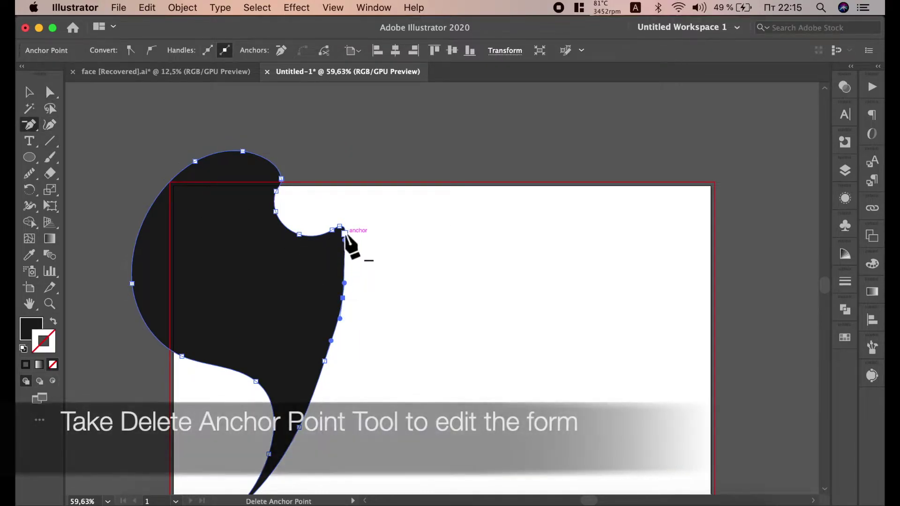
click(340, 226)
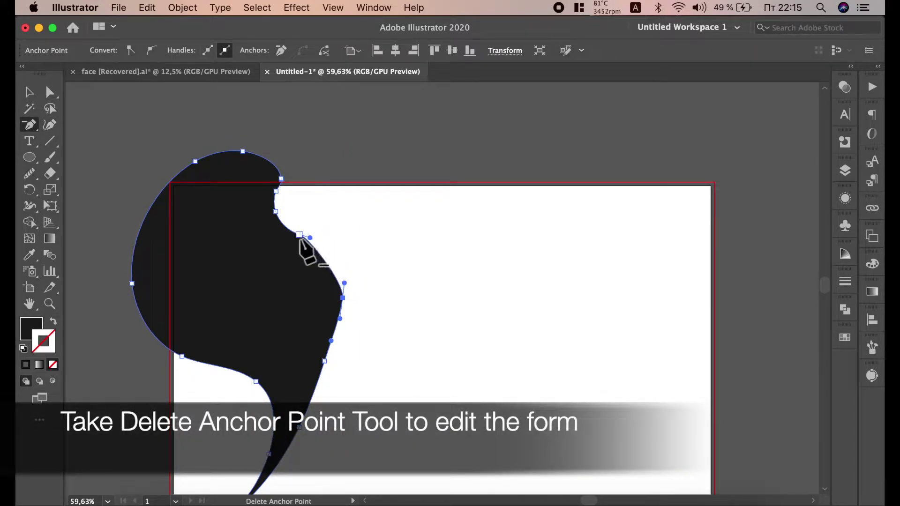
click(28, 173)
drag(320, 262, 328, 376)
mouse_move(333, 293)
mouse_down()
mouse_move(277, 227)
mouse_move(325, 349)
mouse_move(308, 233)
mouse_up()
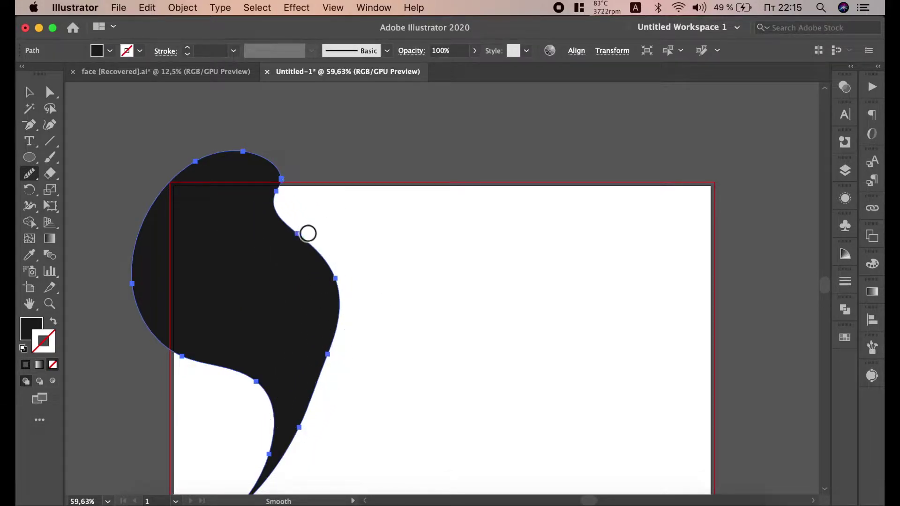
- Select three right-edge anchors and pull them down and left into an S-curve
click(47, 88)
click(296, 233)
shift+click(335, 278)
shift+click(328, 355)
drag(340, 284, 331, 329)
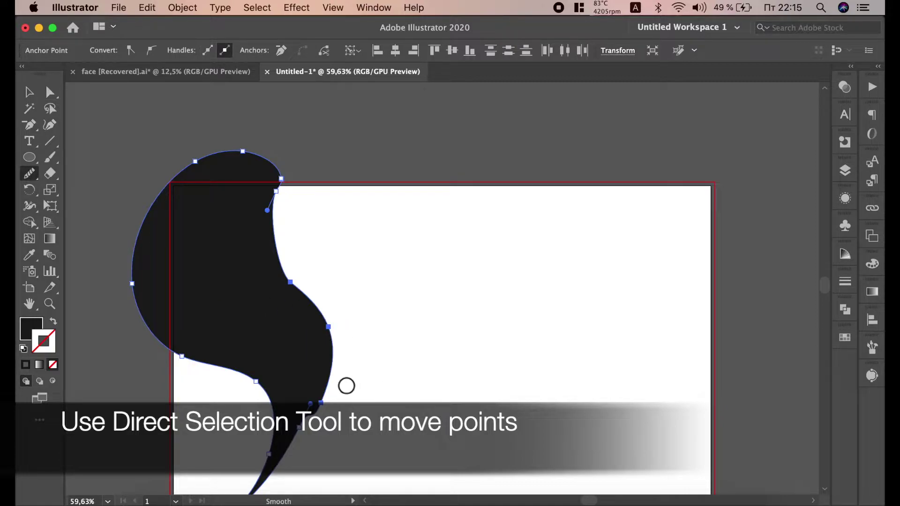
- Smooth and reshape the tail's edges into a clean taper
mouse_move(275, 452)
mouse_down()
mouse_move(332, 377)
mouse_move(277, 483)
mouse_move(331, 391)
mouse_move(293, 445)
mouse_move(320, 346)
mouse_up()
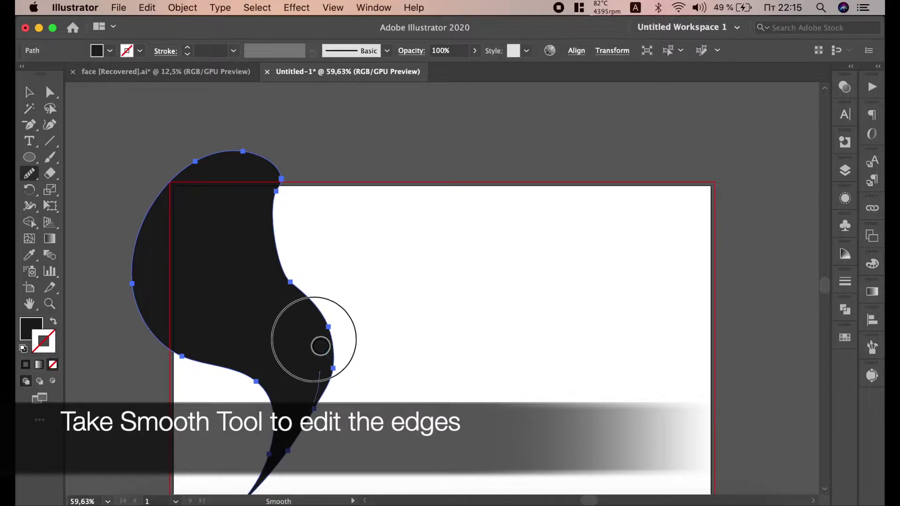
mouse_move(275, 283)
mouse_down()
mouse_move(309, 442)
mouse_move(350, 389)
mouse_up()
scroll(346, 374, down, 3)
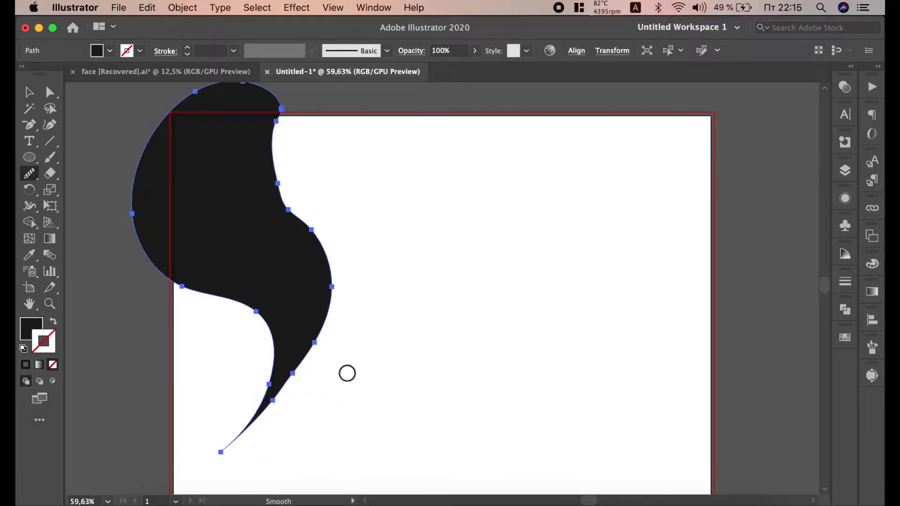
mouse_move(323, 273)
mouse_down()
mouse_move(267, 402)
mouse_move(330, 349)
mouse_up()
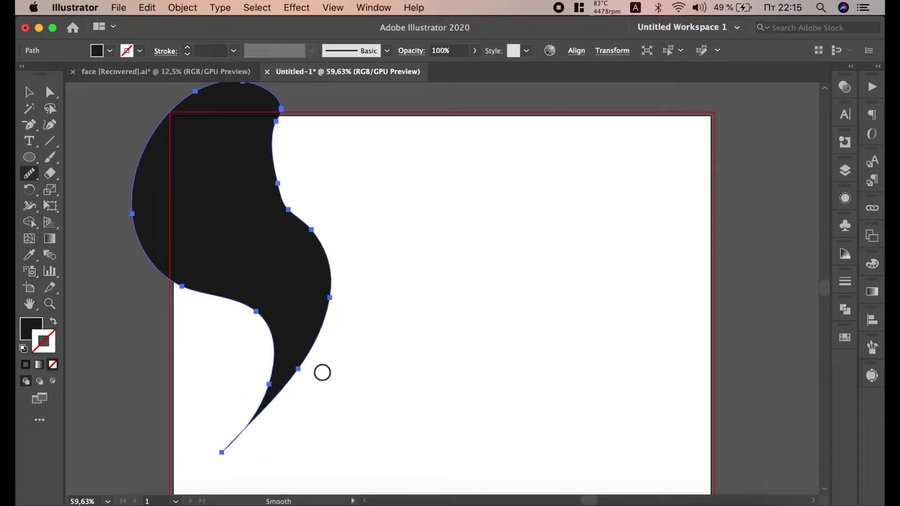
- Nudge the hair shape slightly and rotate it to a steeper tilt
click(30, 98)
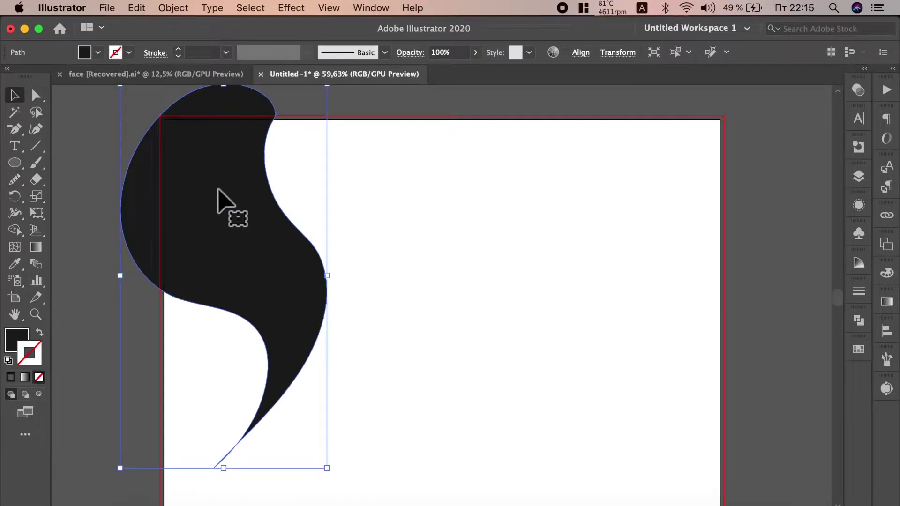
mouse_move(233, 194)
mouse_down()
mouse_move(227, 204)
mouse_move(213, 198)
mouse_up()
click(333, 100)
click(245, 115)
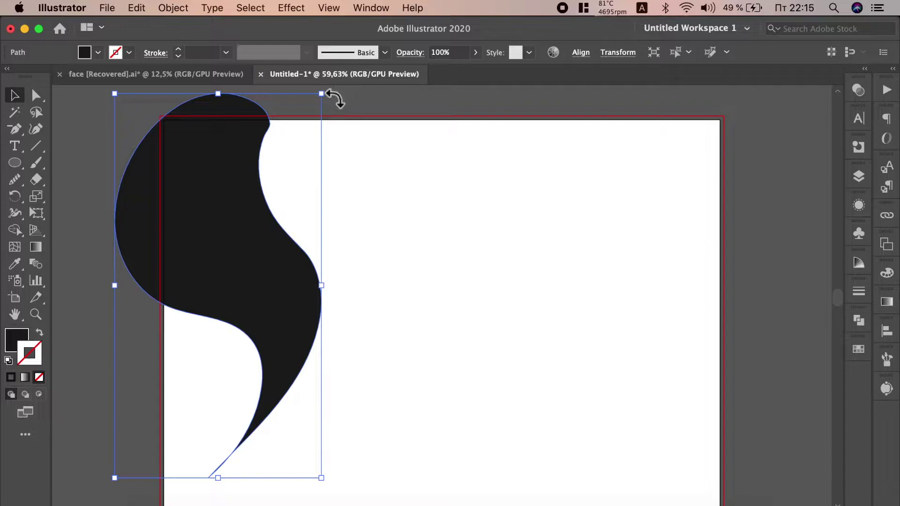
drag(334, 98, 363, 116)
mouse_move(261, 181)
mouse_down()
mouse_move(276, 167)
mouse_move(258, 155)
mouse_up()
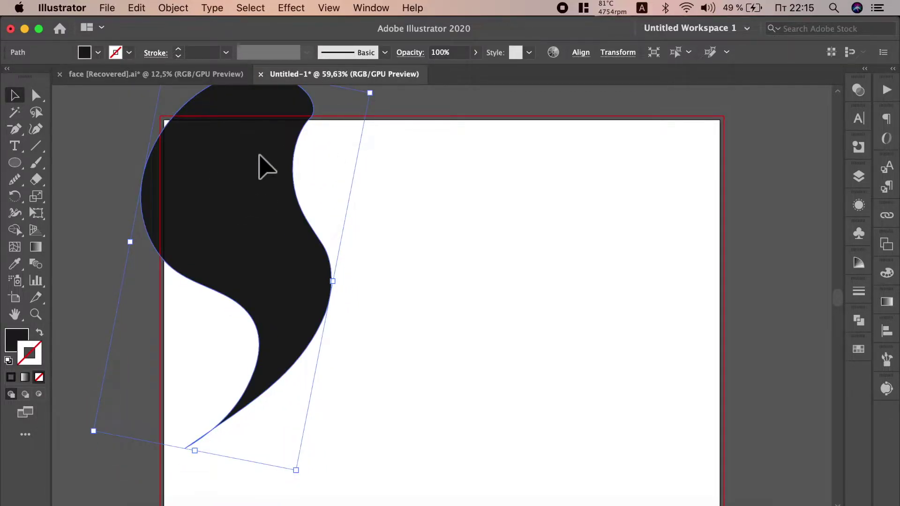
- Smooth the tail's edge and shift the inner-curve anchor to the left
click(15, 179)
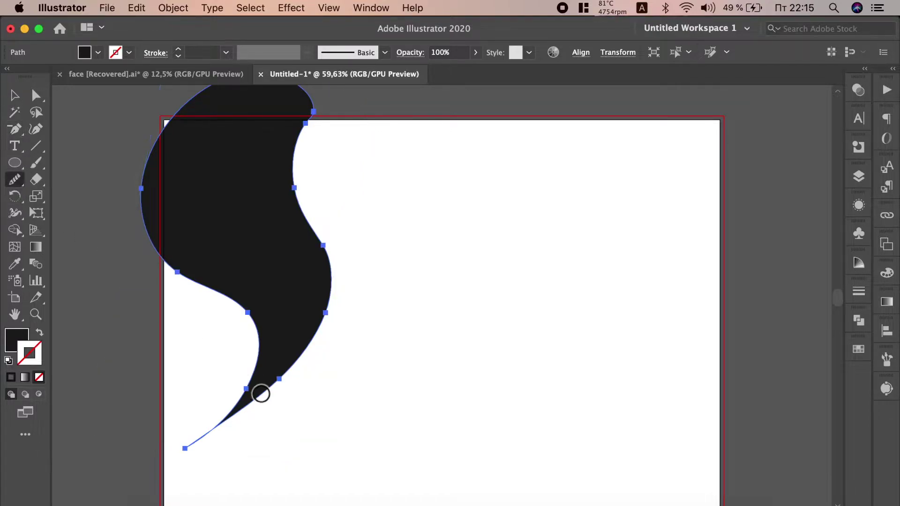
drag(250, 358, 223, 431)
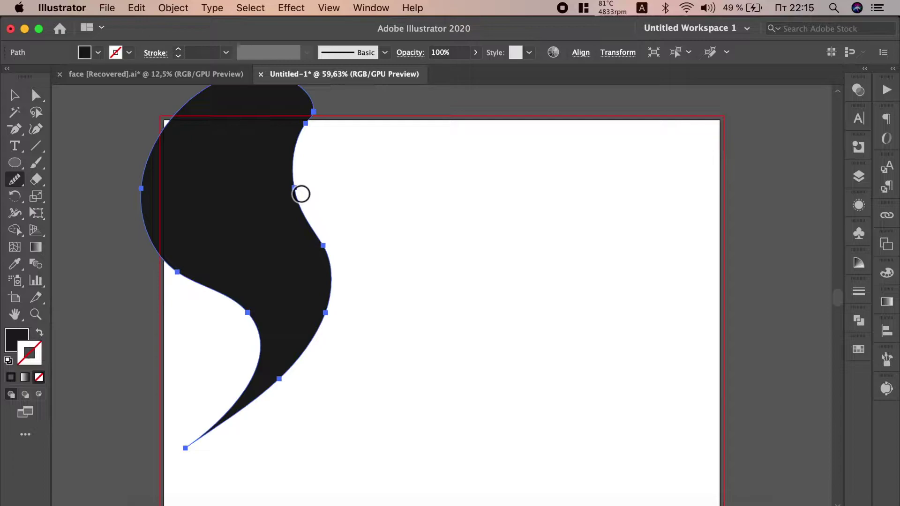
drag(294, 187, 276, 187)
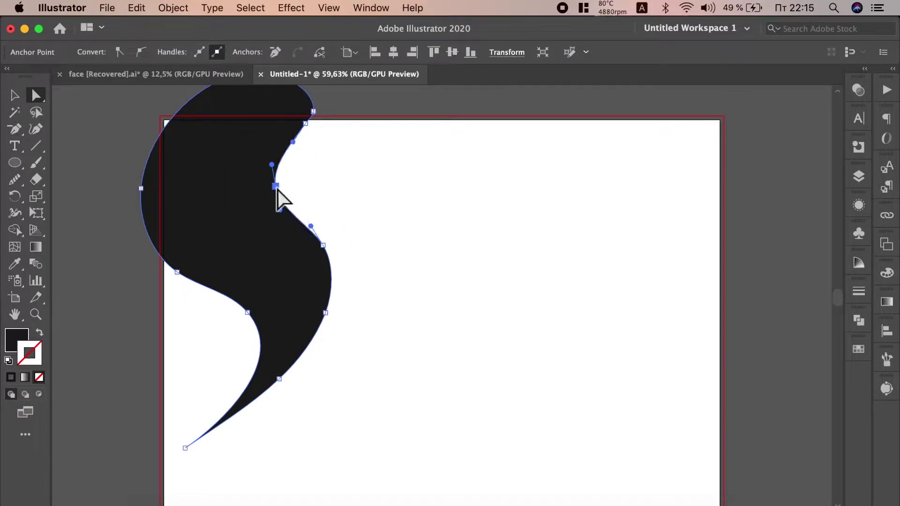
click(15, 96)
click(100, 195)
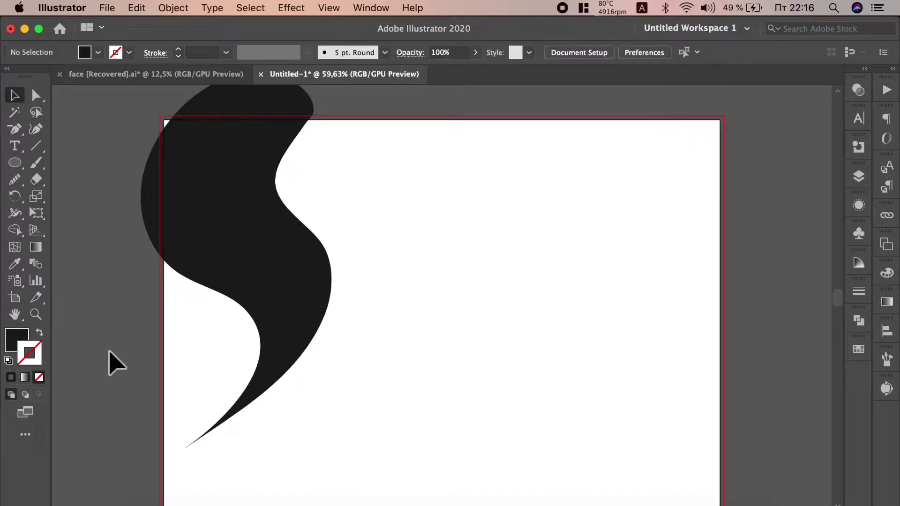
- Enlarge the S-shape and shift it slightly right
click(180, 261)
key(ctrl+minus)
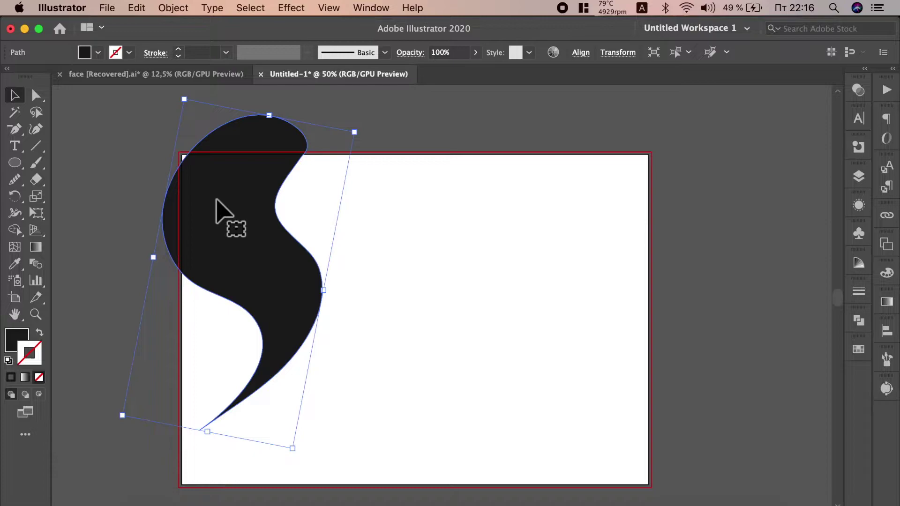
drag(192, 102, 178, 91)
drag(281, 241, 293, 241)
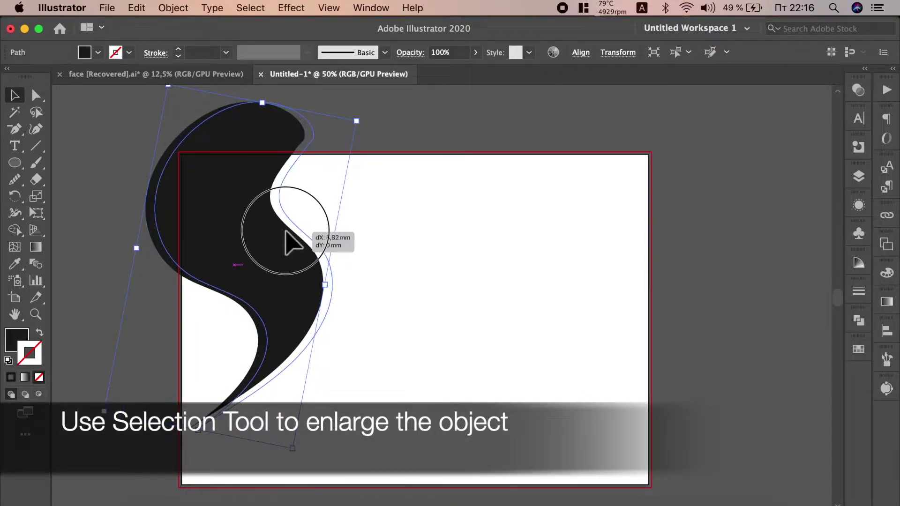
click(435, 281)
- Move the tail's tip up and to the right
click(36, 95)
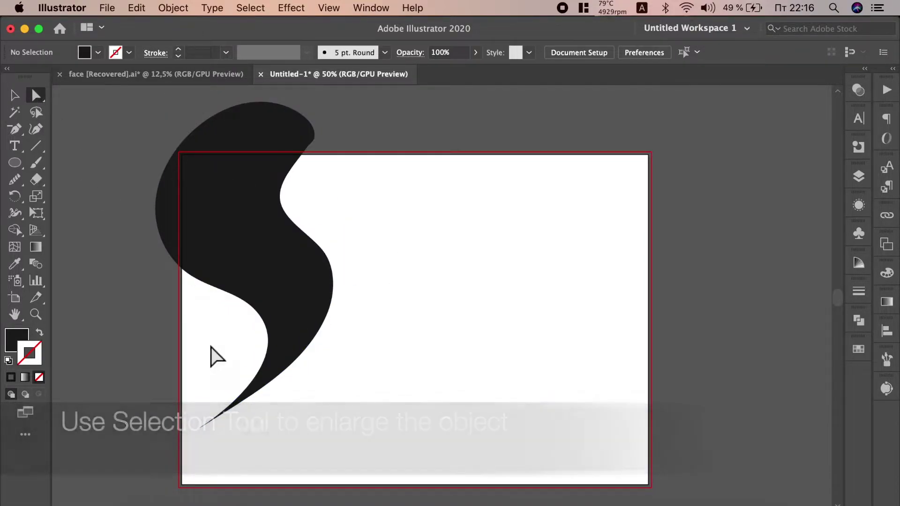
click(251, 395)
drag(199, 427, 222, 420)
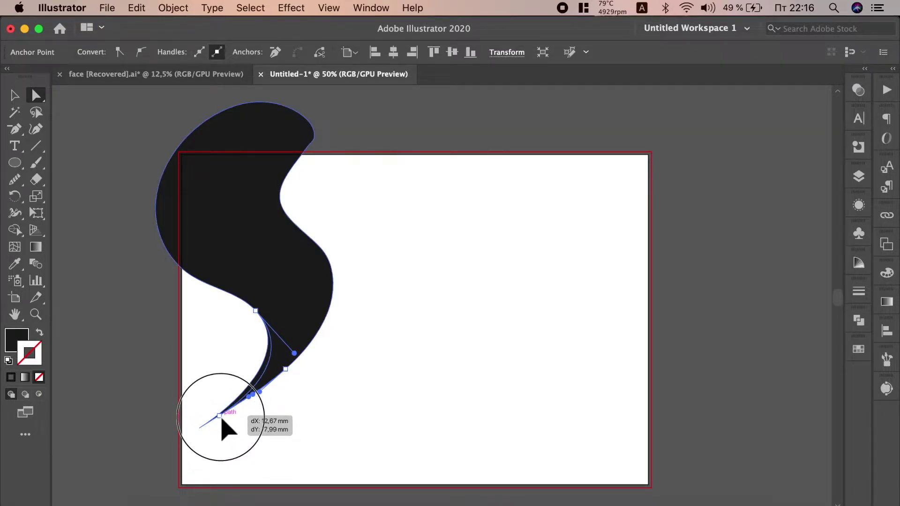
click(335, 443)
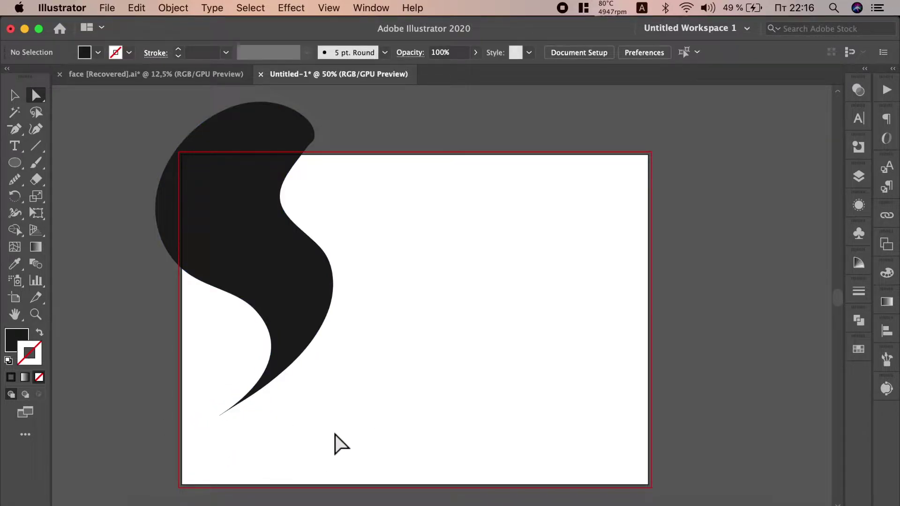
- Stretch the hair shape's bottom handle down so the tail reaches lower
click(286, 328)
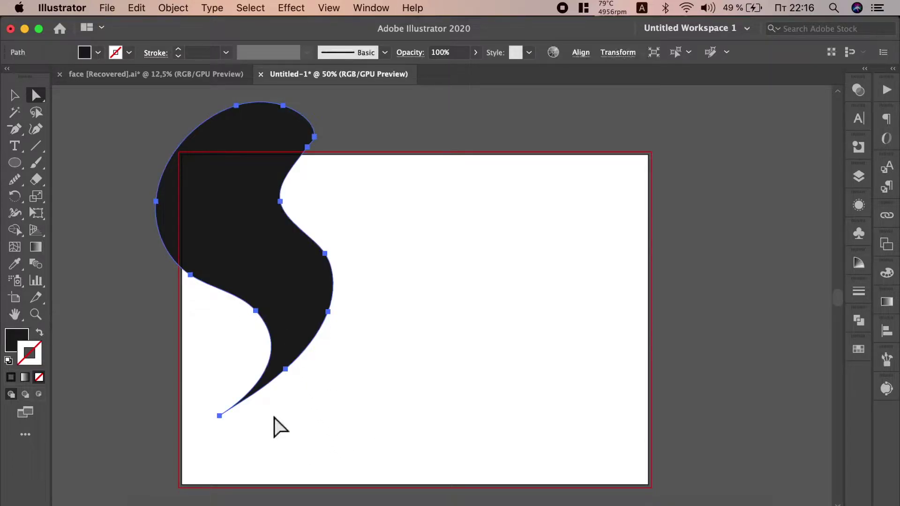
click(15, 96)
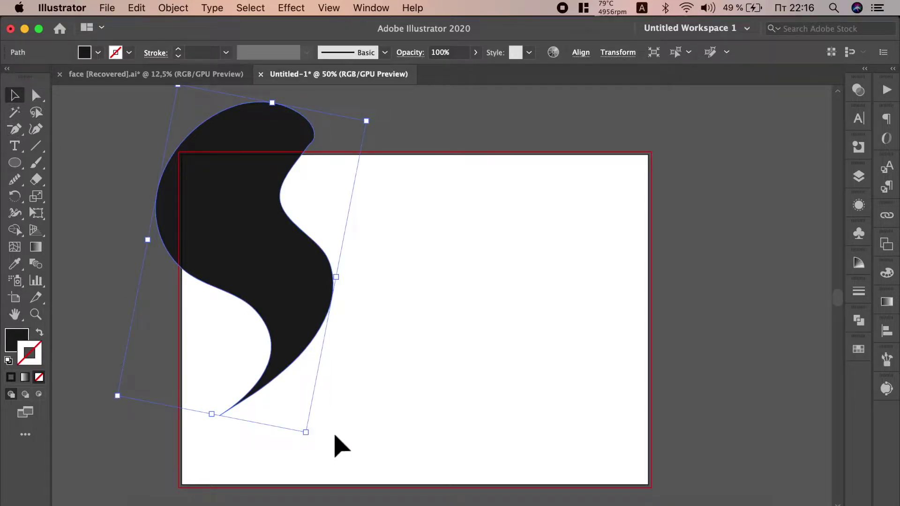
drag(212, 414, 214, 452)
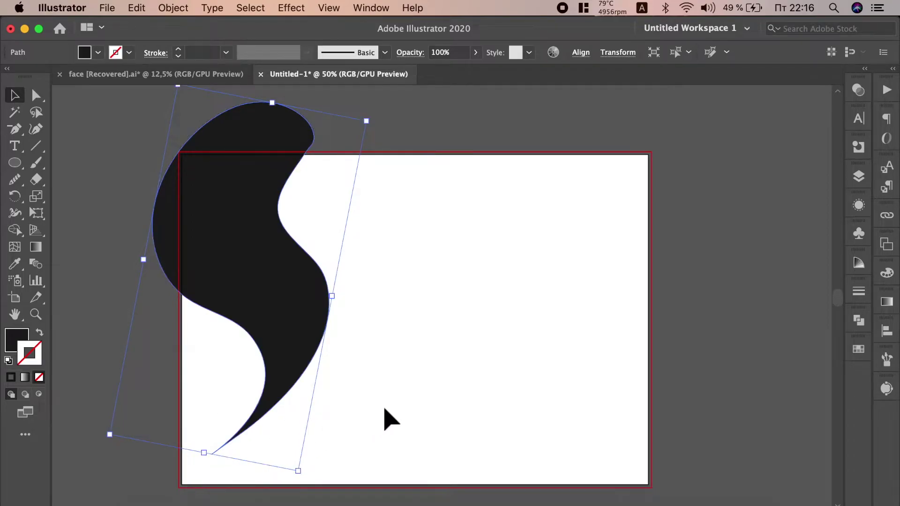
click(385, 409)
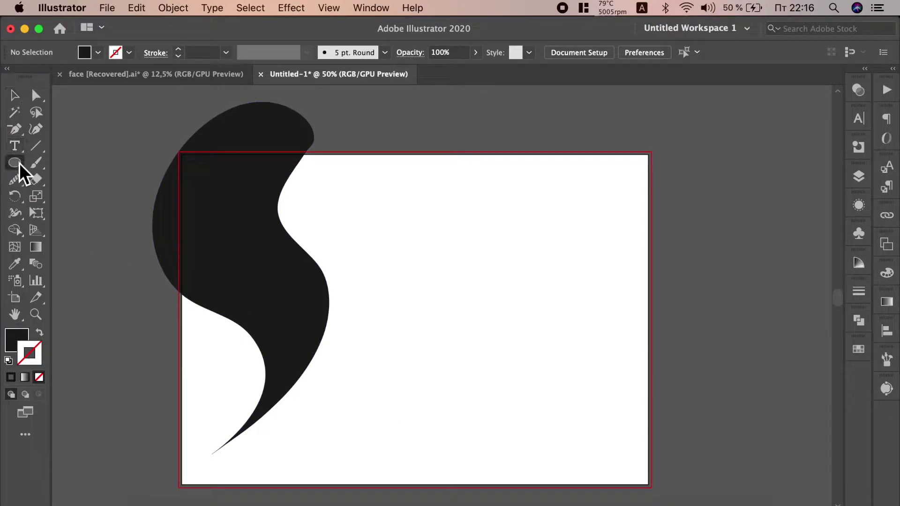
- Draw an ellipse right of the hair with white fill and black outline
drag(319, 209, 378, 237)
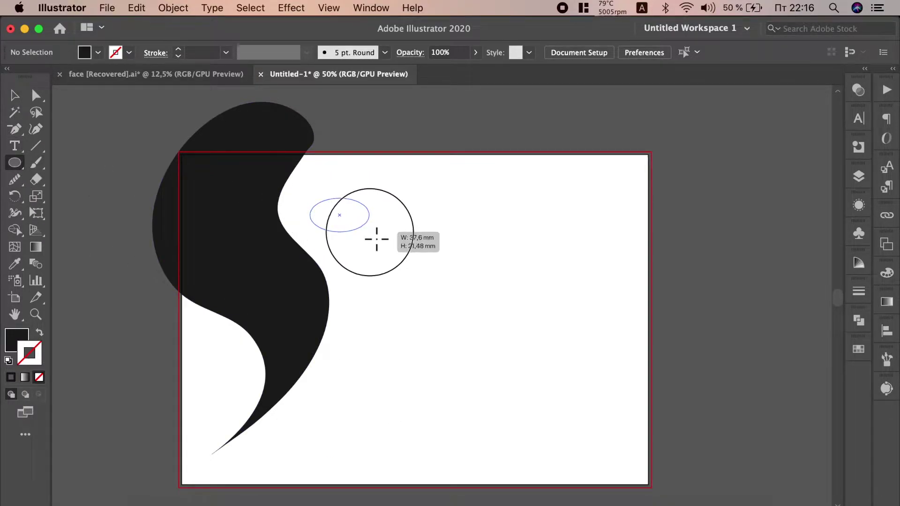
drag(378, 237, 379, 237)
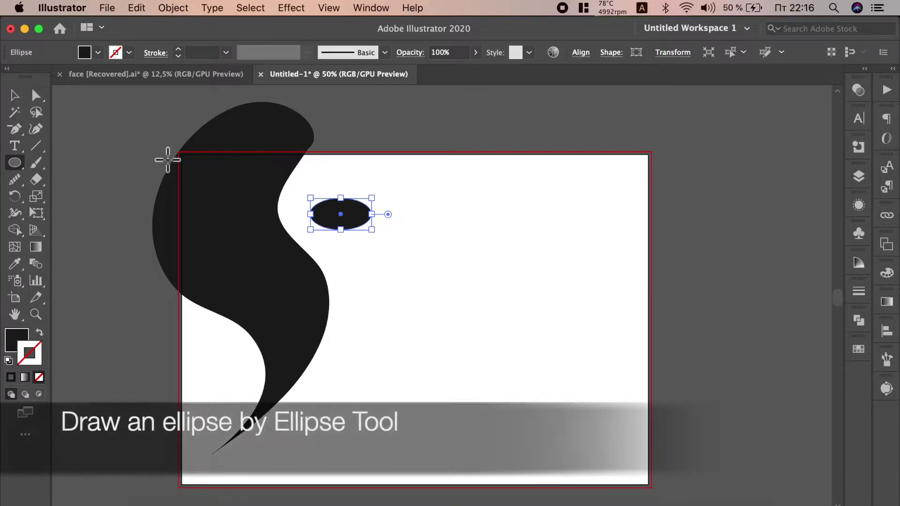
click(102, 55)
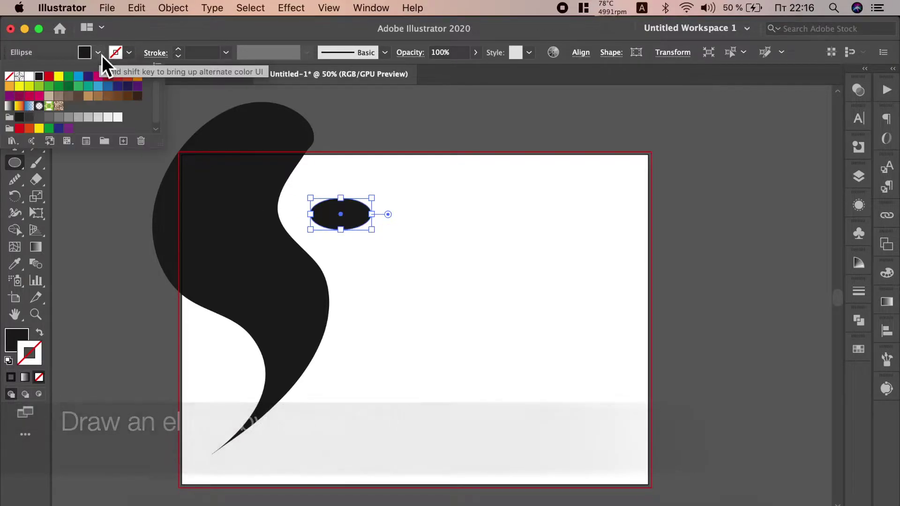
click(30, 76)
click(135, 55)
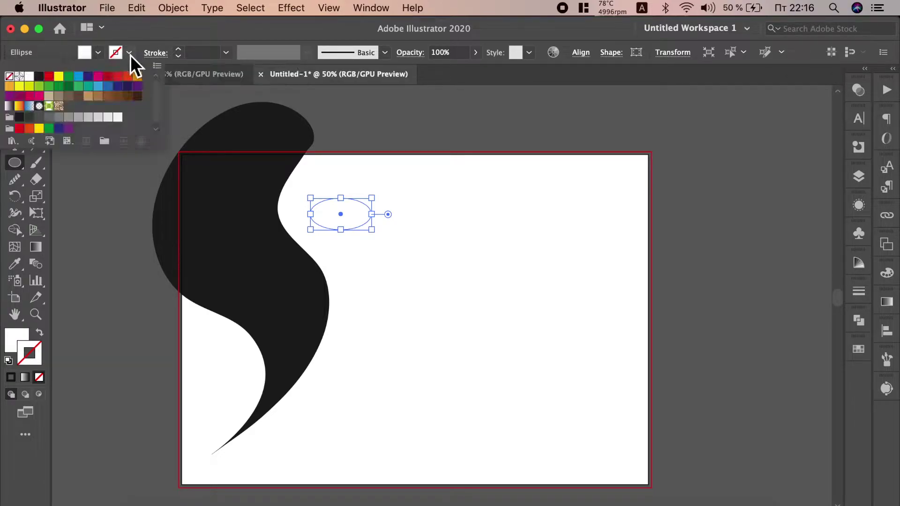
click(40, 77)
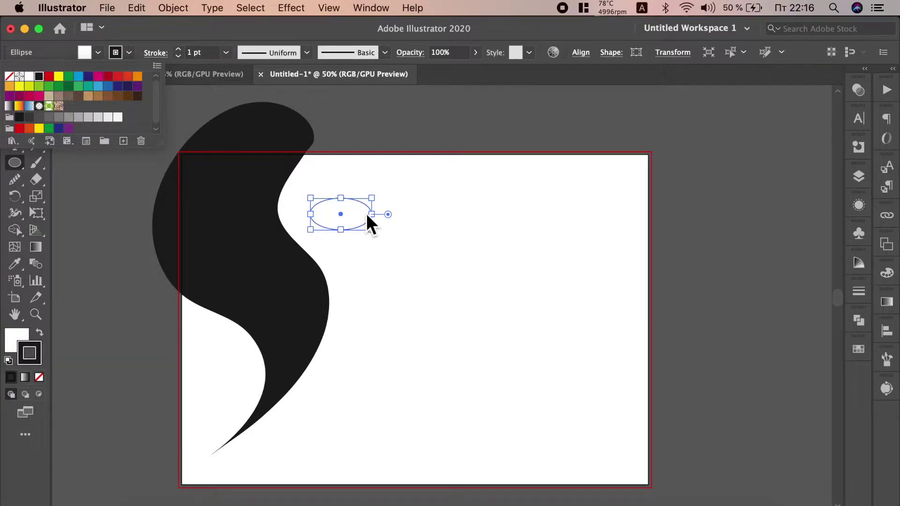
- Convert the ellipse's side anchors to corners, making an almond eye
click(36, 95)
scroll(368, 225, up, 3)
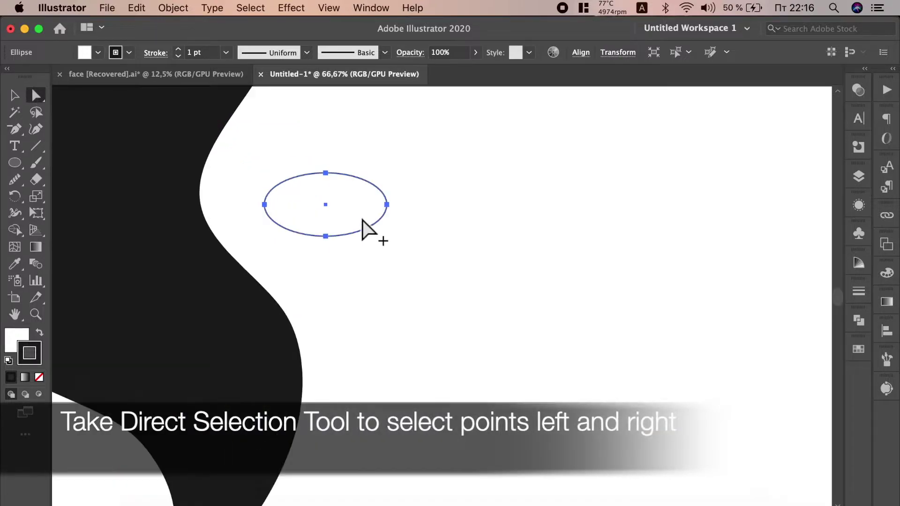
shift+click(264, 204)
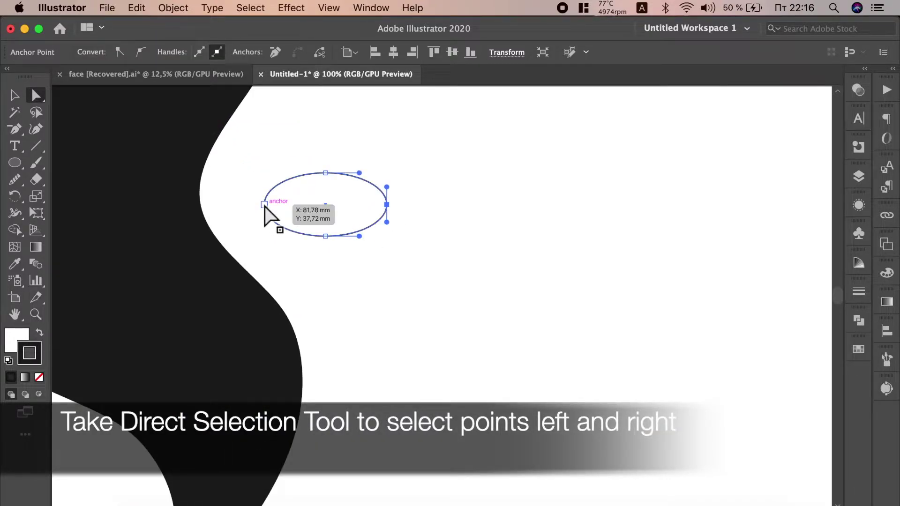
click(120, 52)
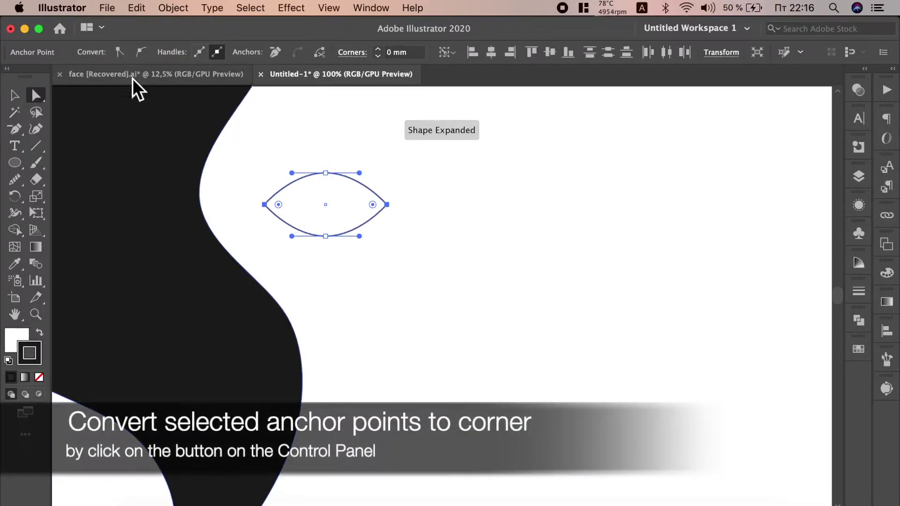
click(14, 95)
click(349, 179)
click(350, 178)
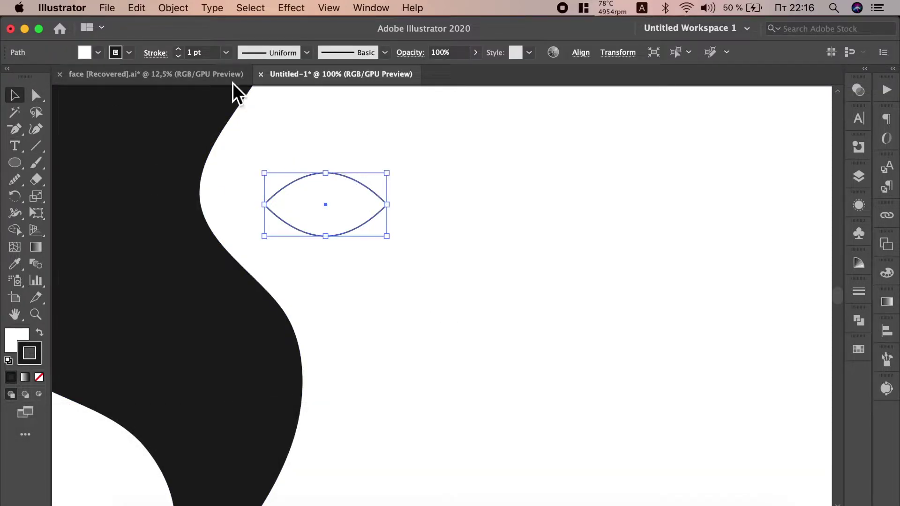
click(229, 53)
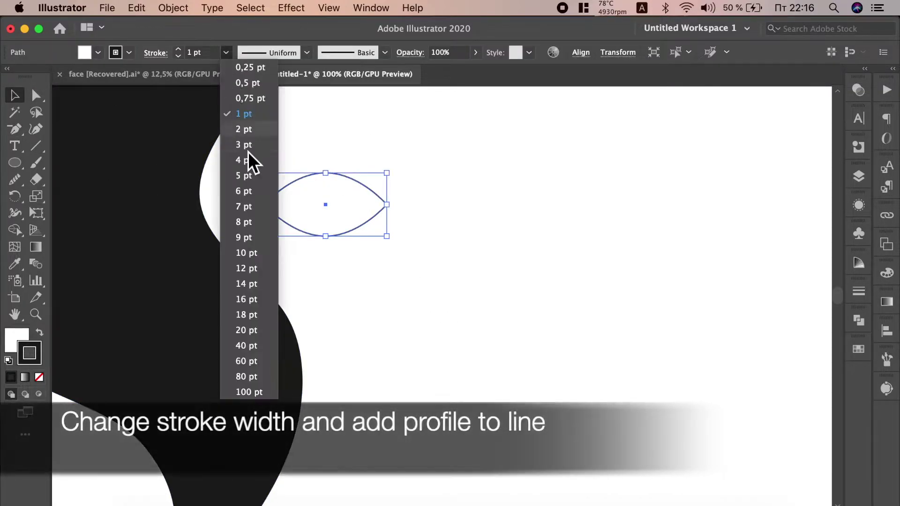
- Give the eye outline a 6 pt, Width Profile 1 taper and nudge it up-right
click(255, 197)
click(307, 52)
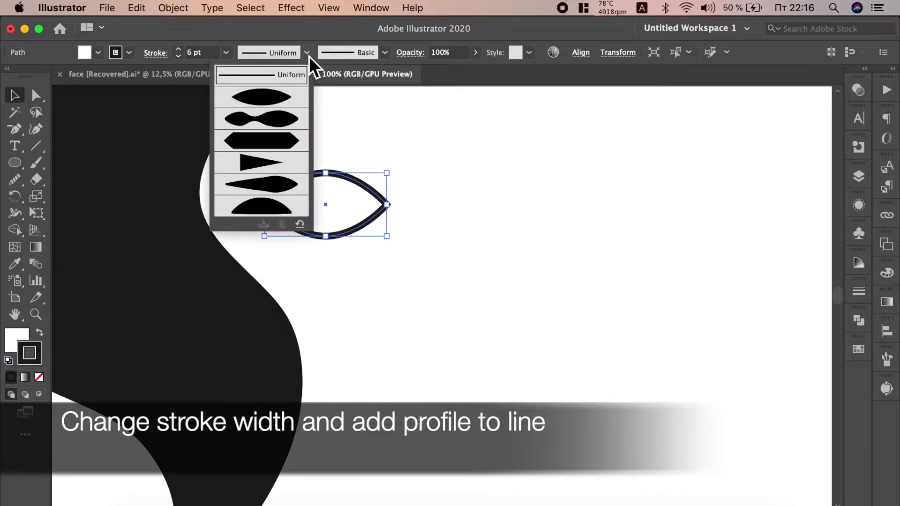
click(285, 98)
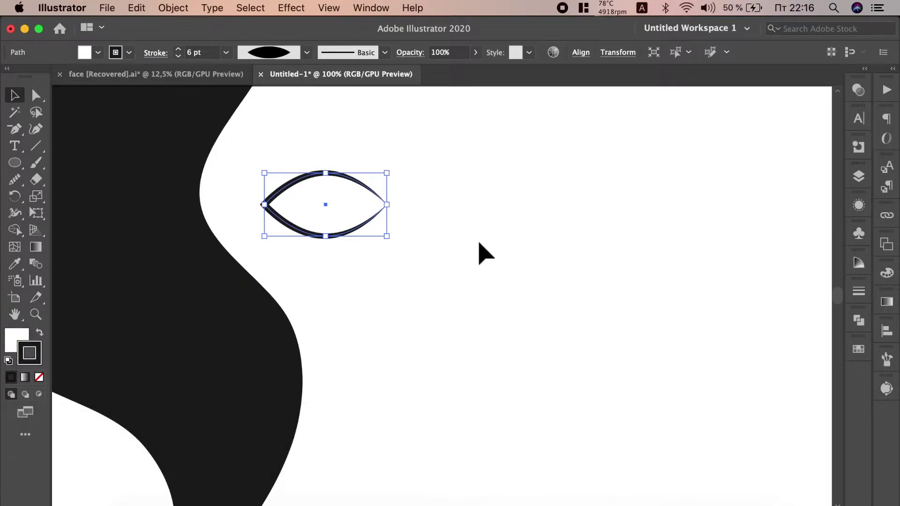
click(482, 252)
drag(358, 227, 369, 217)
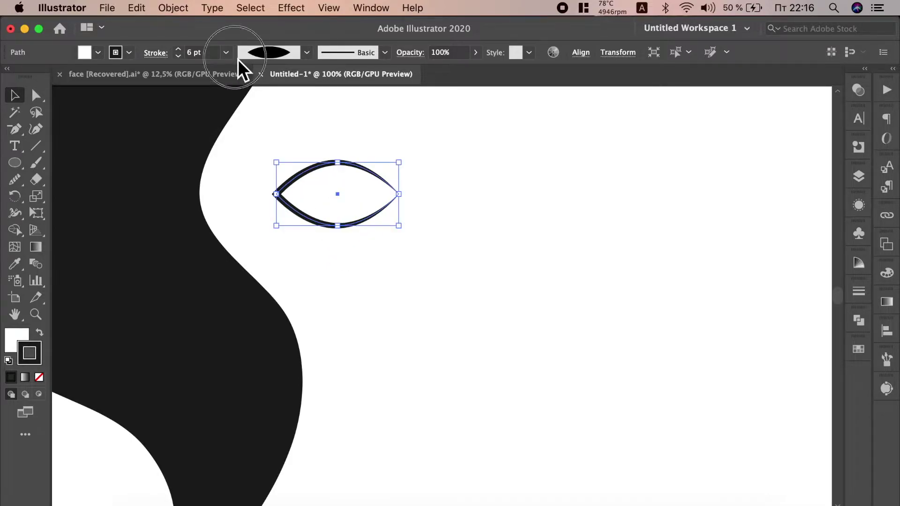
- Increase the eye outline's stroke weight to 12 pt
click(227, 53)
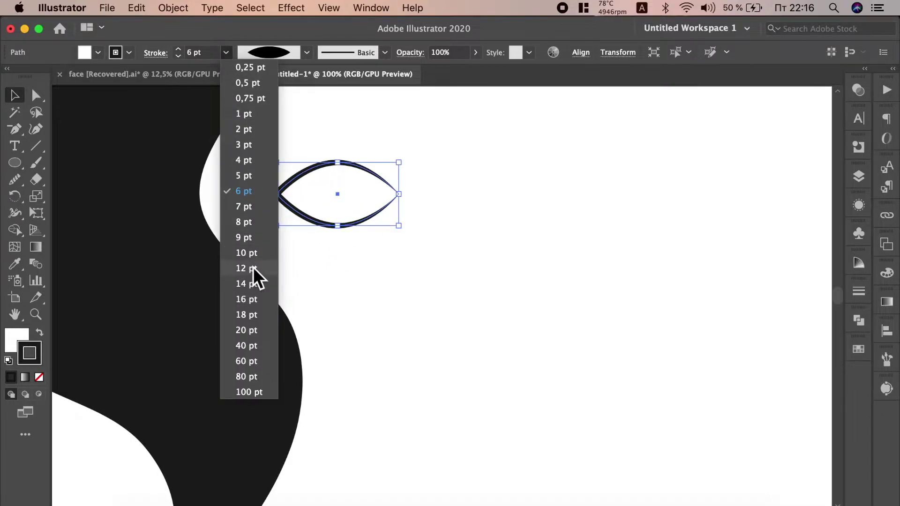
key(Return)
click(442, 294)
scroll(469, 287, down, 2)
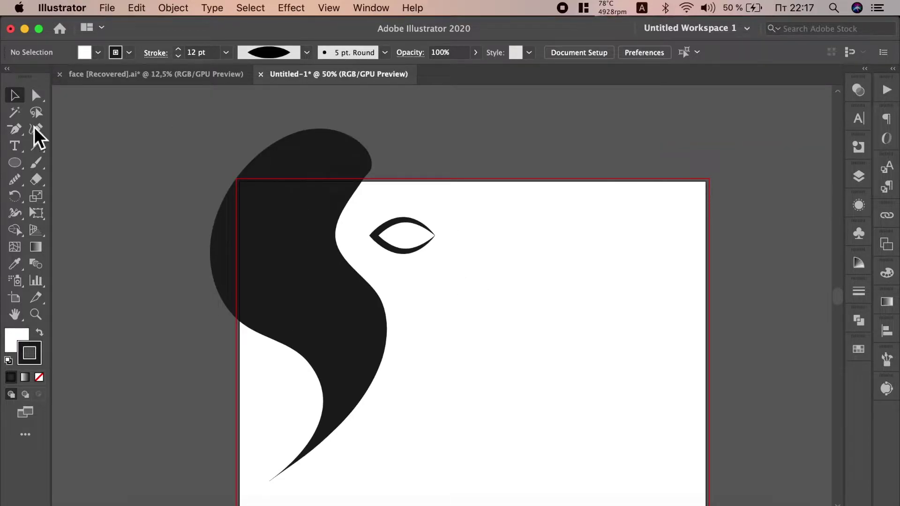
drag(16, 180, 65, 195)
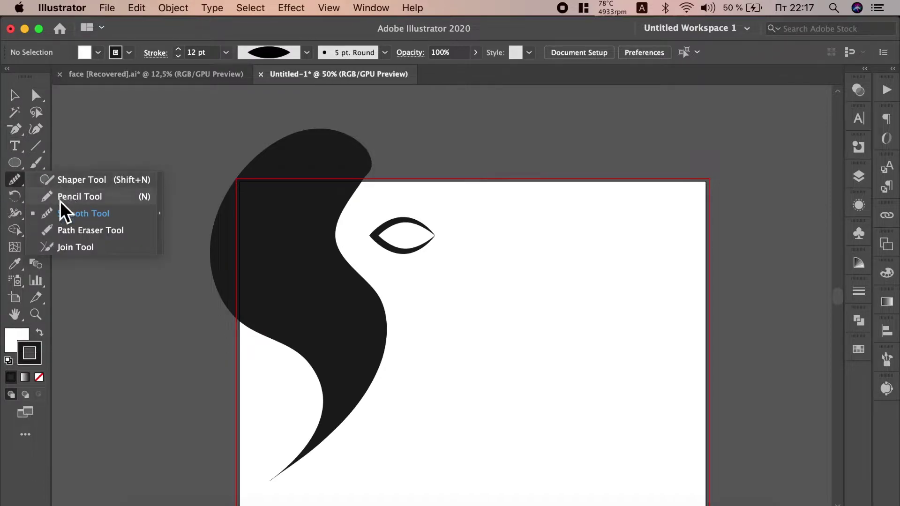
scroll(345, 220, up, 1)
- Pencil a short line off the eye's left corner with Width Profile 1 at 8 pt
drag(382, 239, 343, 226)
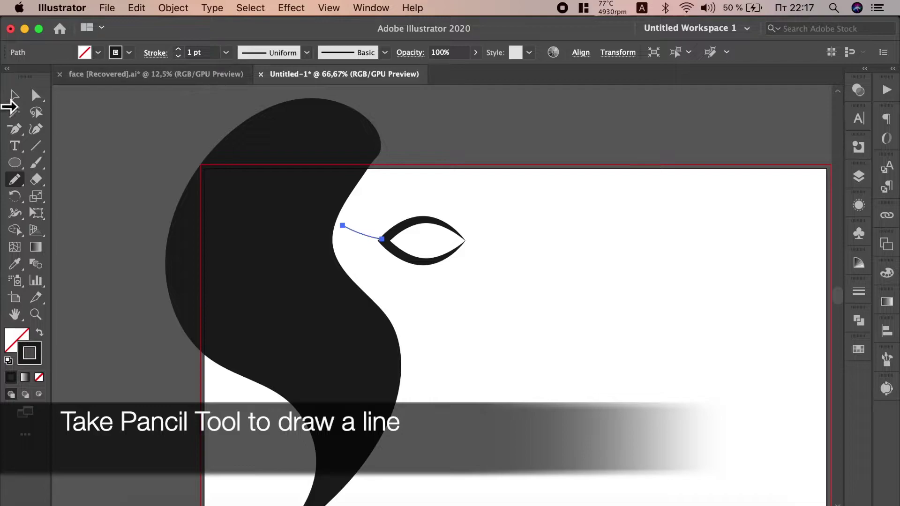
click(15, 96)
click(306, 59)
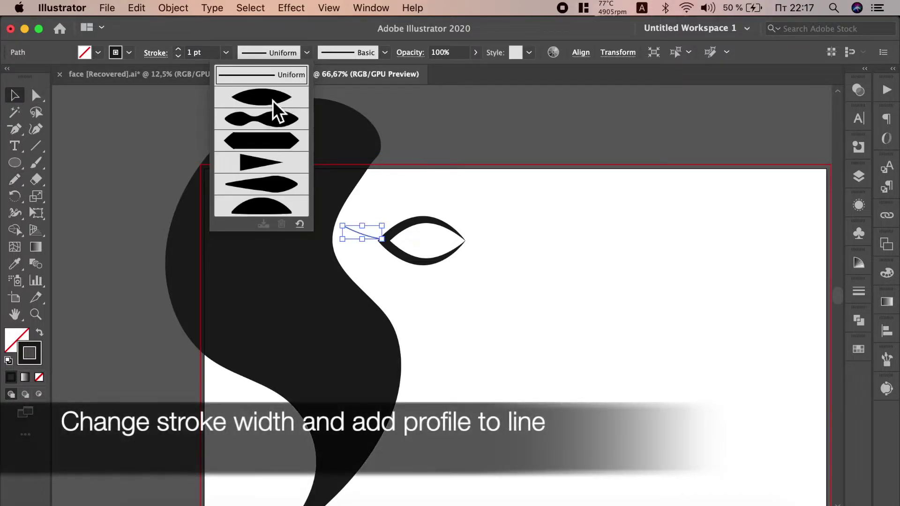
click(272, 100)
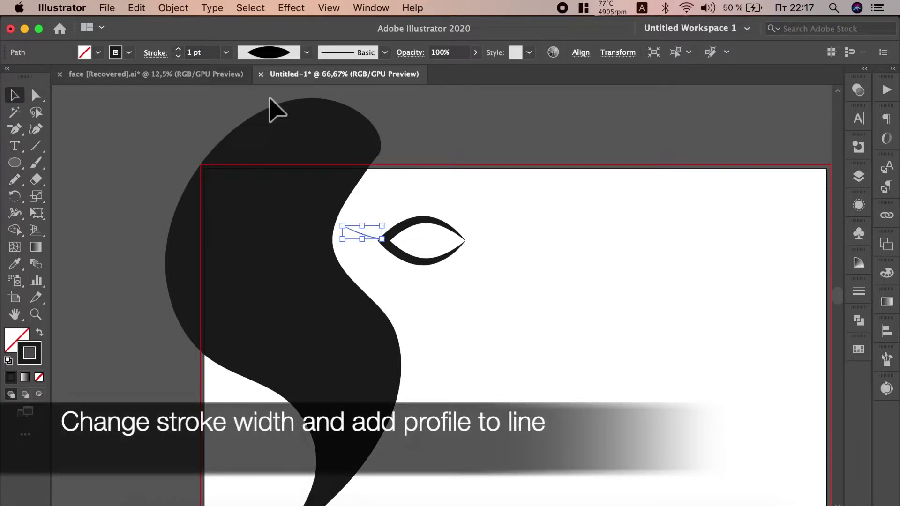
click(231, 56)
click(247, 162)
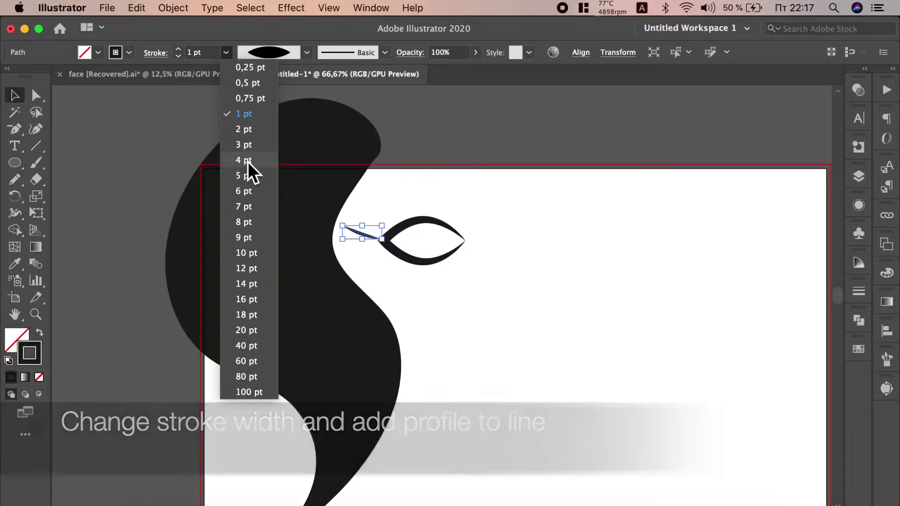
click(226, 52)
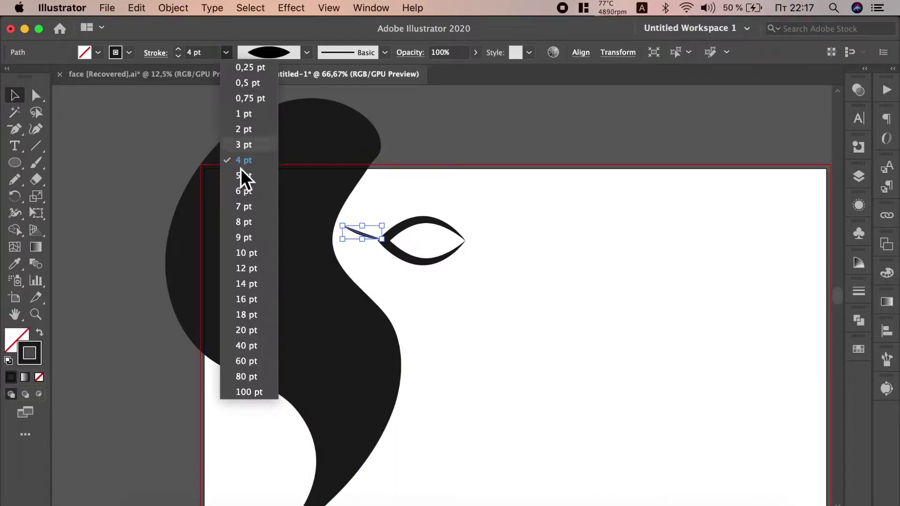
click(252, 224)
- Rotate the tail line nearly horizontal and place it on the eye's corner
click(492, 295)
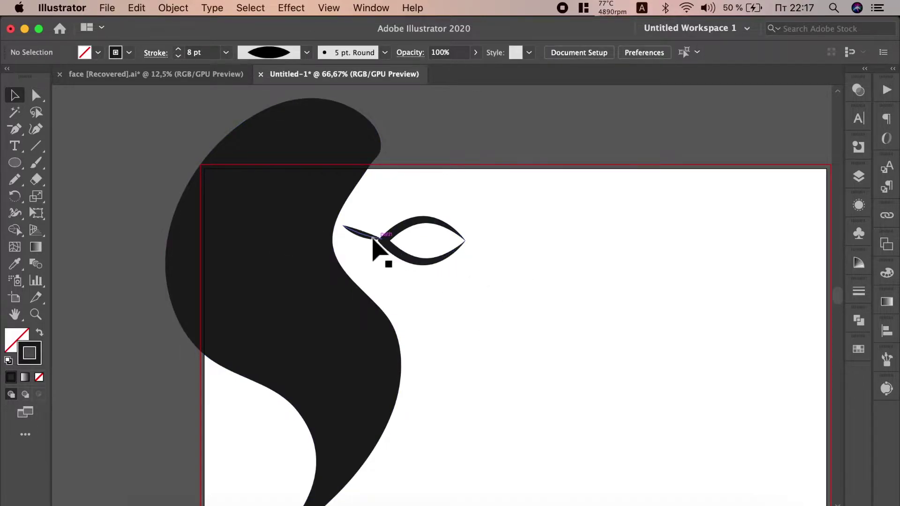
scroll(380, 251, up, 3)
drag(378, 250, 412, 256)
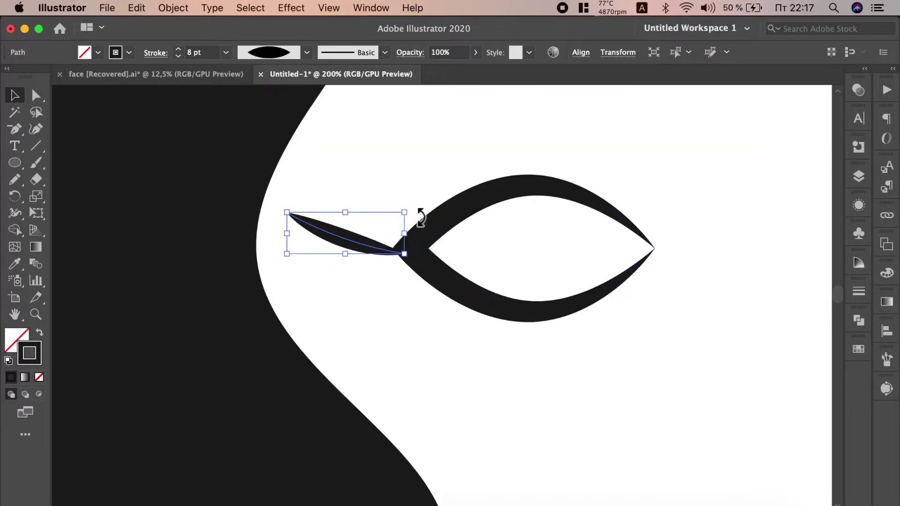
drag(417, 214, 416, 188)
mouse_move(360, 237)
mouse_down()
mouse_move(373, 250)
mouse_move(413, 187)
mouse_move(440, 204)
mouse_up()
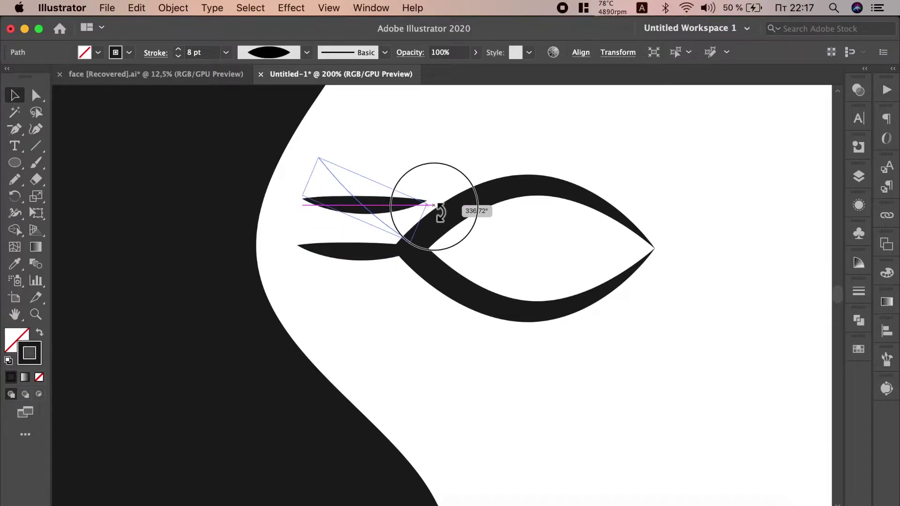
- Shrink the line into a thin lash and add two rotated copies fanning out
click(231, 50)
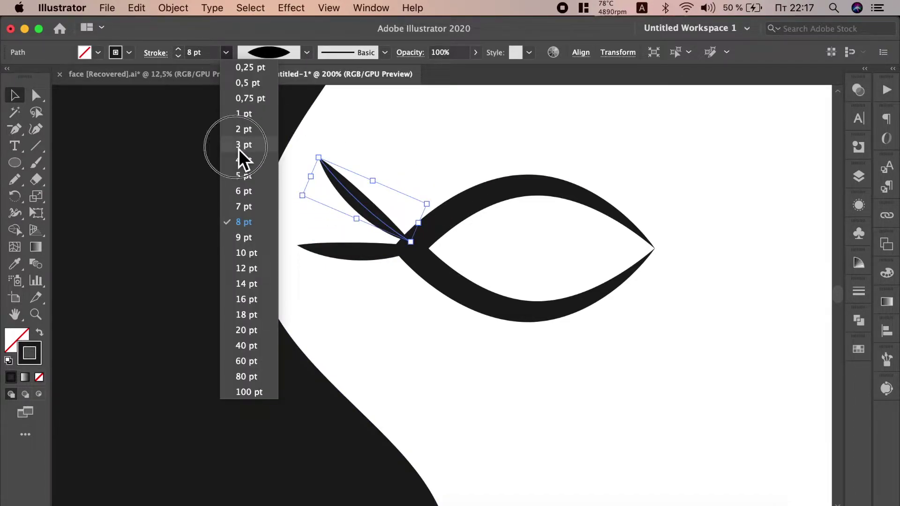
drag(324, 164, 331, 190)
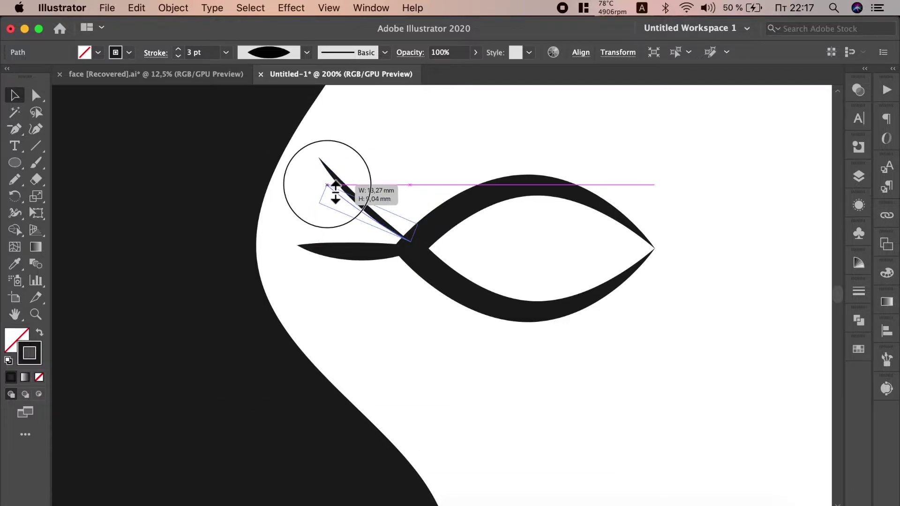
drag(382, 239, 382, 240)
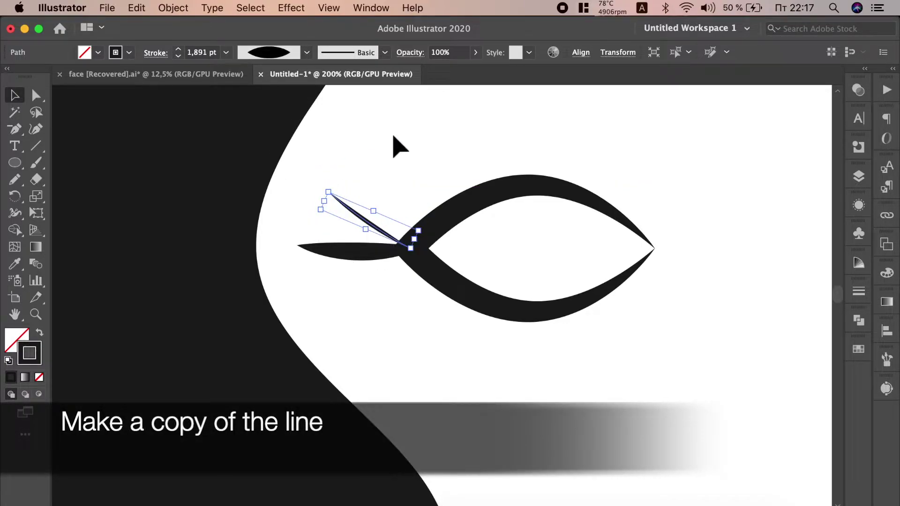
click(392, 145)
drag(359, 220, 372, 203)
drag(340, 175, 373, 190)
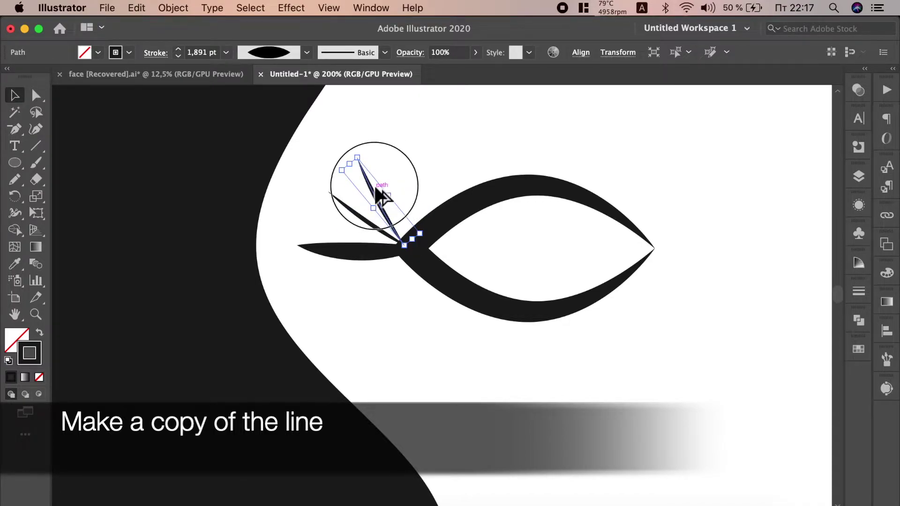
drag(375, 197, 346, 208)
mouse_move(379, 262)
mouse_down()
mouse_move(384, 234)
mouse_move(402, 241)
mouse_up()
click(461, 149)
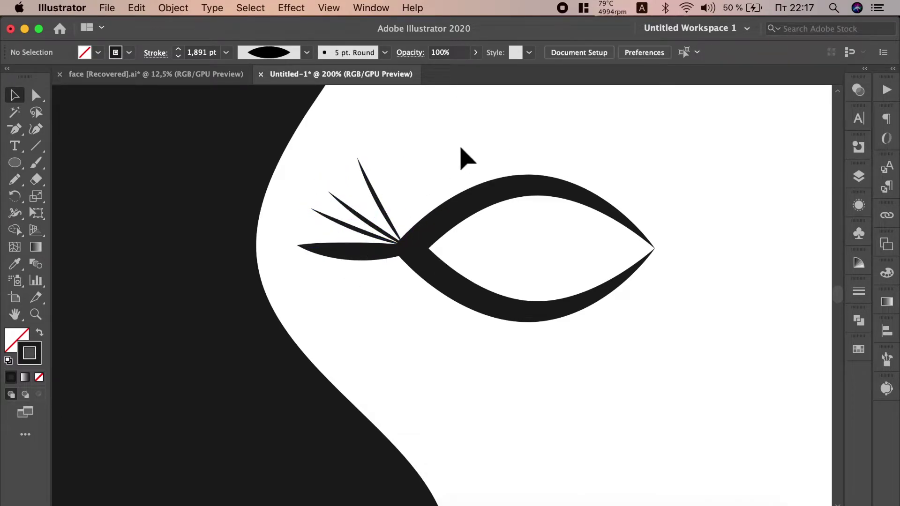
- Draw a solid black pupil circle centred inside the eye
scroll(461, 150, down, 5)
scroll(516, 174, down, 3)
scroll(534, 187, up, 2)
click(11, 164)
scroll(444, 168, up, 3)
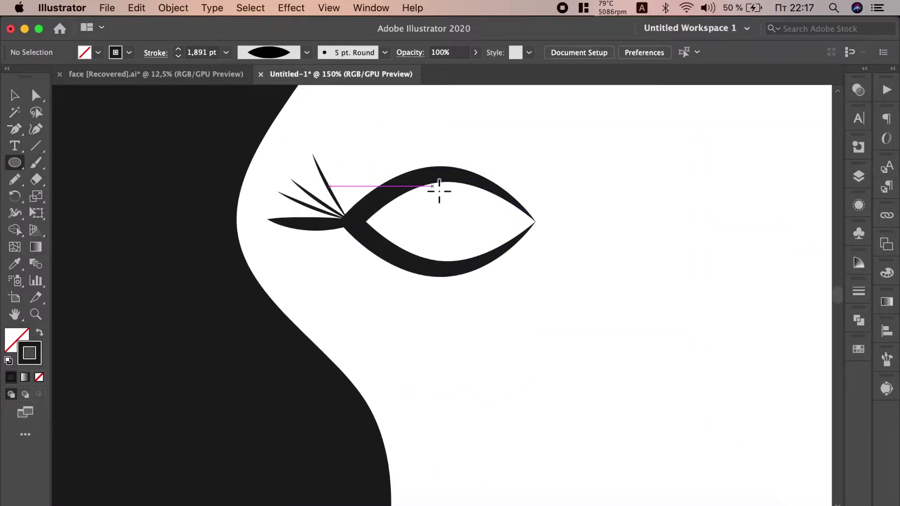
drag(444, 209, 463, 223)
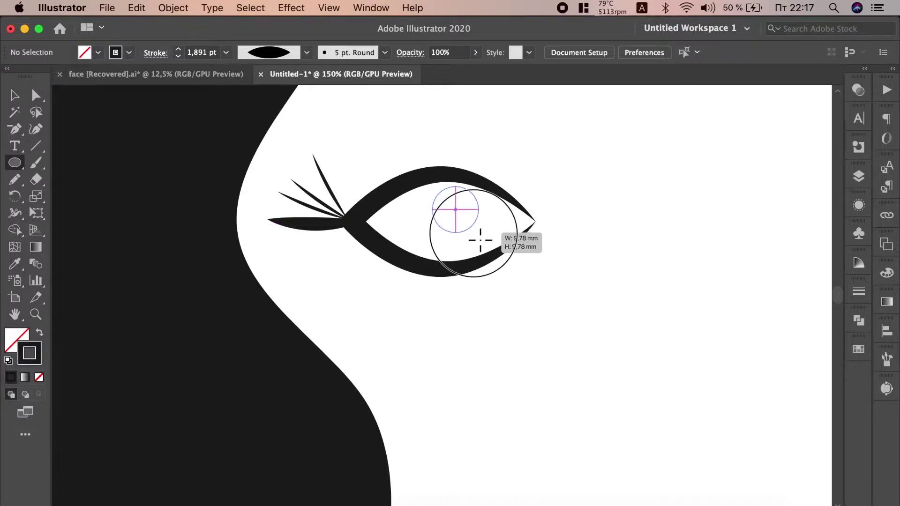
drag(463, 223, 503, 253)
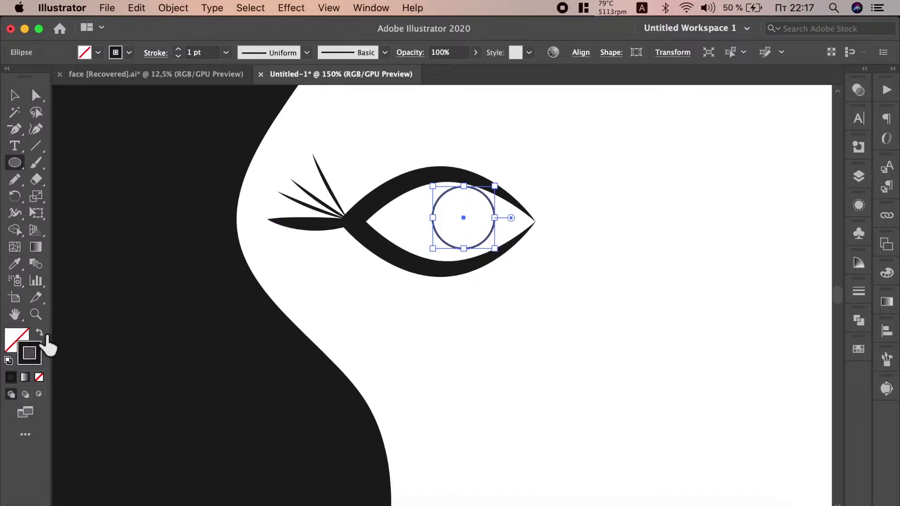
click(40, 334)
click(15, 95)
mouse_move(483, 222)
mouse_down()
mouse_move(460, 212)
mouse_move(489, 254)
mouse_up()
- Copy the pupil, fill the copy white and shrink it into a small highlight
mouse_move(470, 194)
mouse_down()
mouse_move(453, 177)
mouse_move(458, 190)
mouse_up()
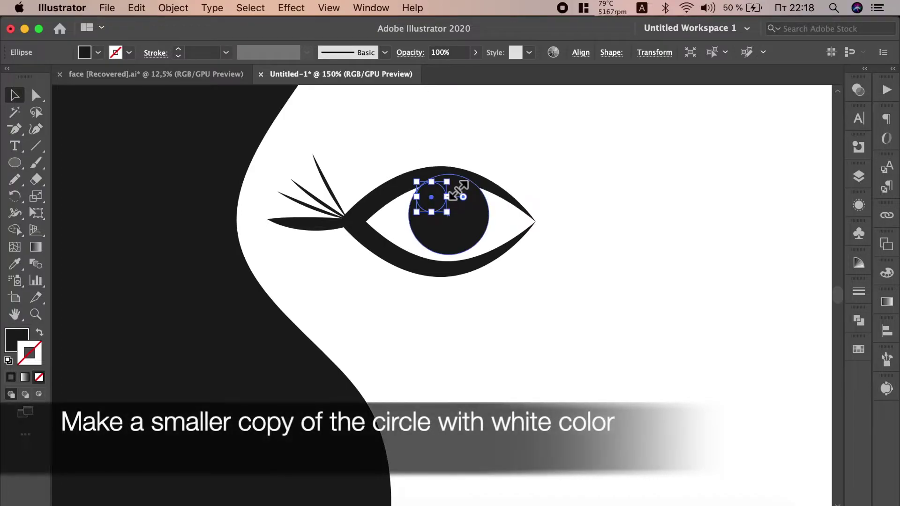
click(98, 53)
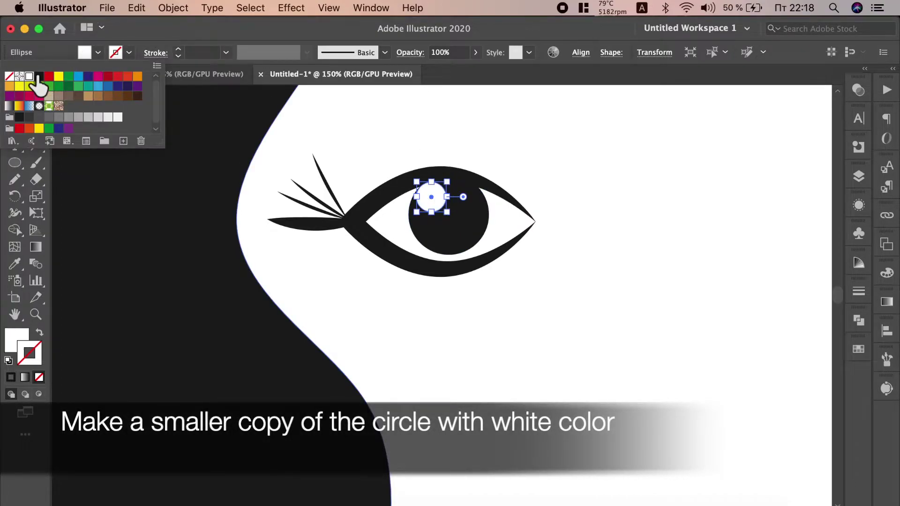
key(Escape)
scroll(376, 190, up, 1)
mouse_move(467, 217)
mouse_down()
mouse_move(459, 209)
mouse_move(445, 216)
mouse_up()
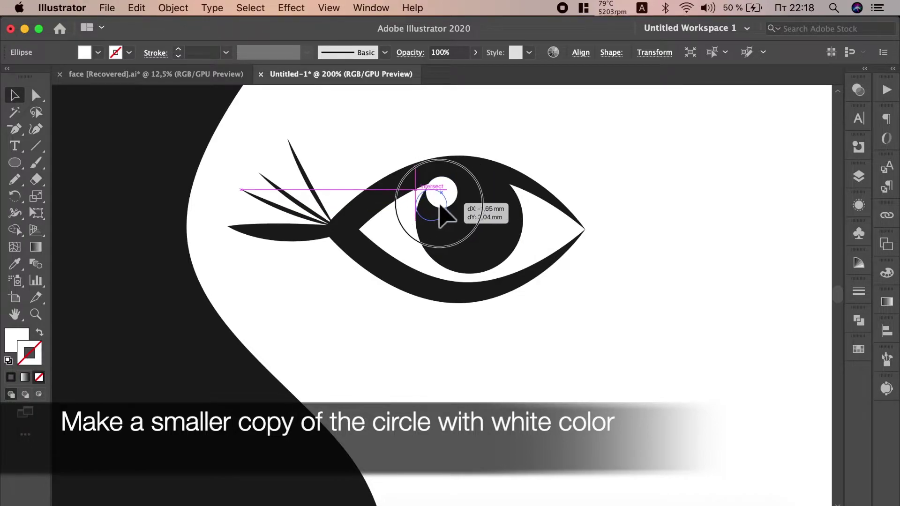
click(638, 181)
- Move the whole eye slightly right and down, then tilt it slightly
scroll(638, 181, down, 2)
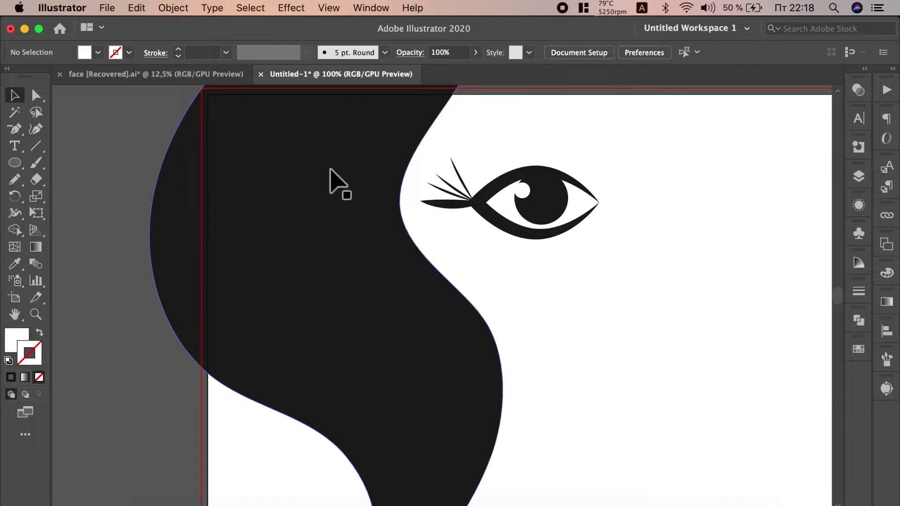
scroll(330, 169, down, 2)
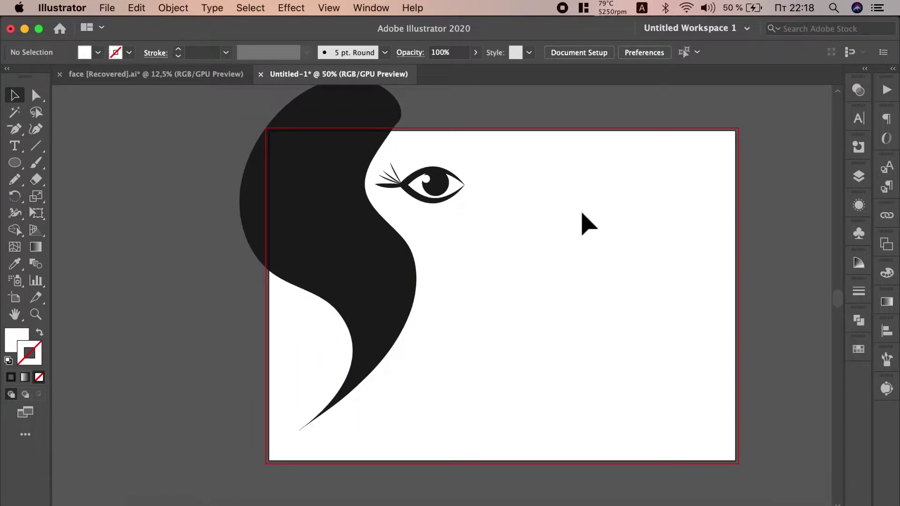
drag(500, 213, 389, 152)
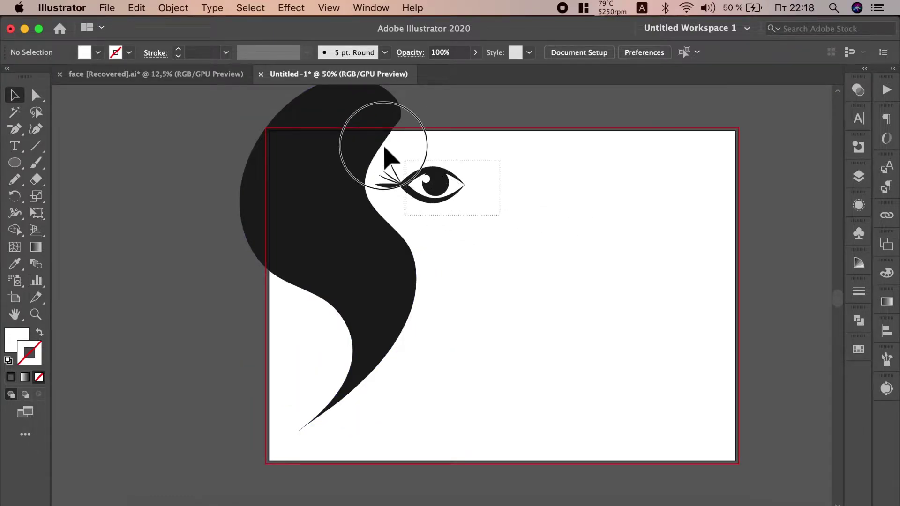
click(516, 202)
click(438, 196)
drag(442, 201, 448, 209)
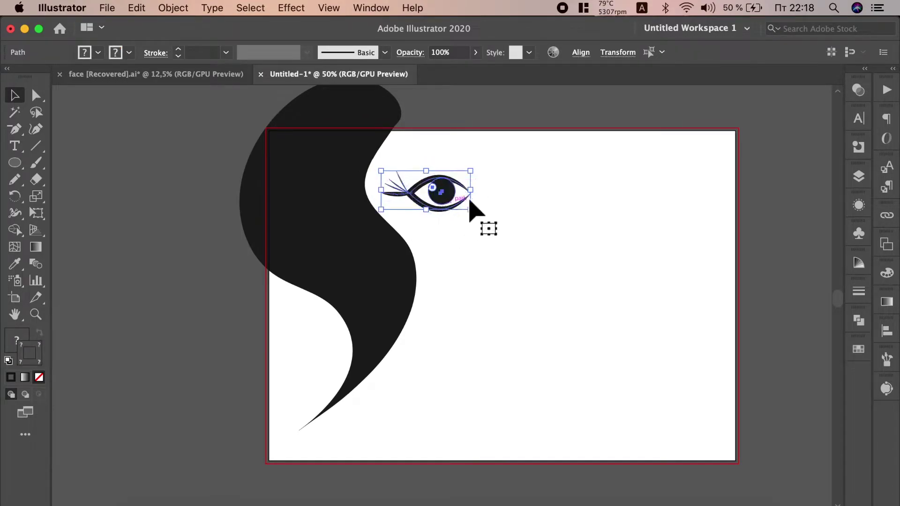
mouse_move(477, 173)
mouse_down()
mouse_move(484, 184)
mouse_move(451, 211)
mouse_up()
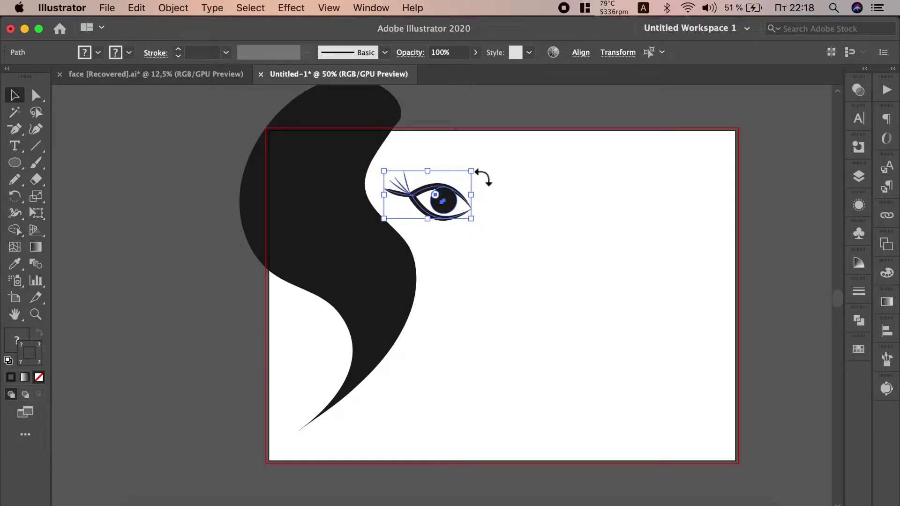
click(517, 177)
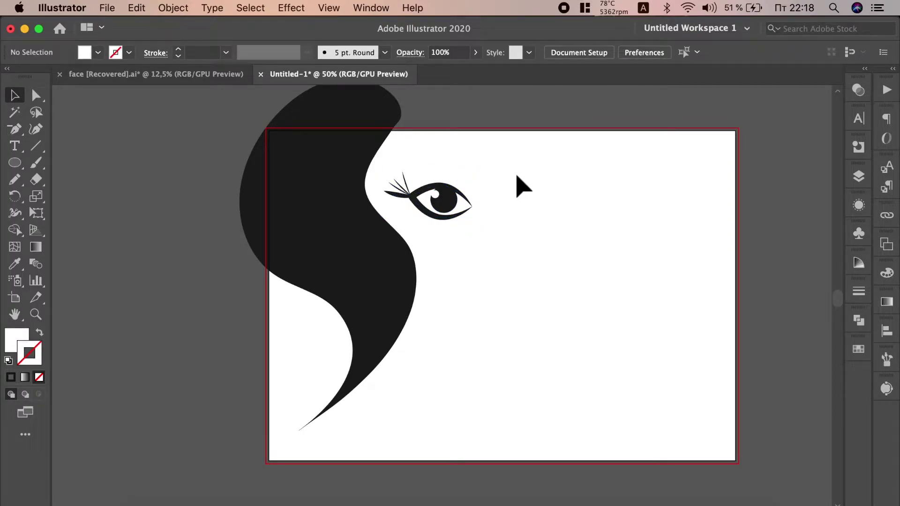
- Pencil a black curve above the eye and widen its outer end
click(16, 181)
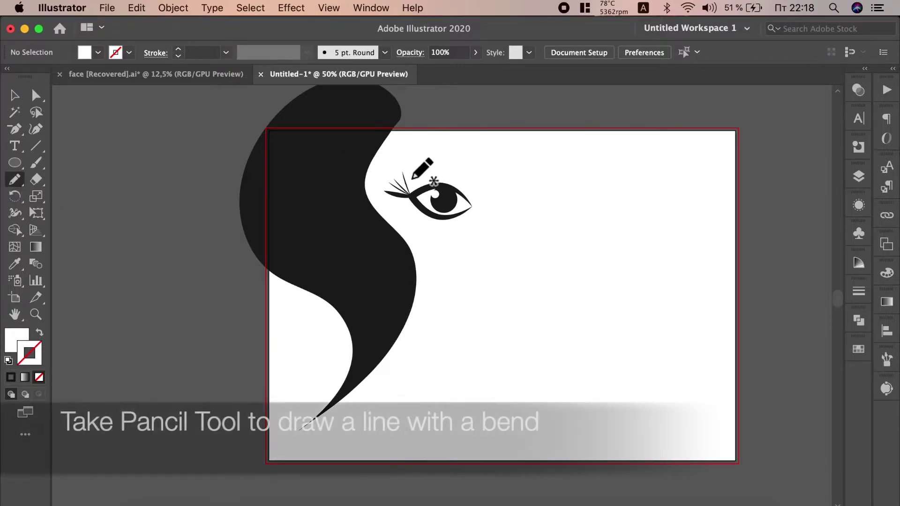
drag(402, 160, 473, 175)
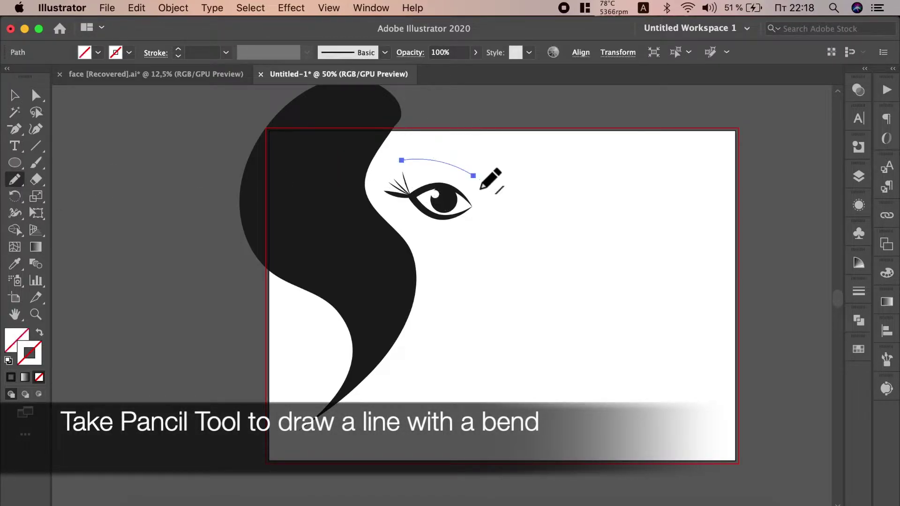
click(130, 53)
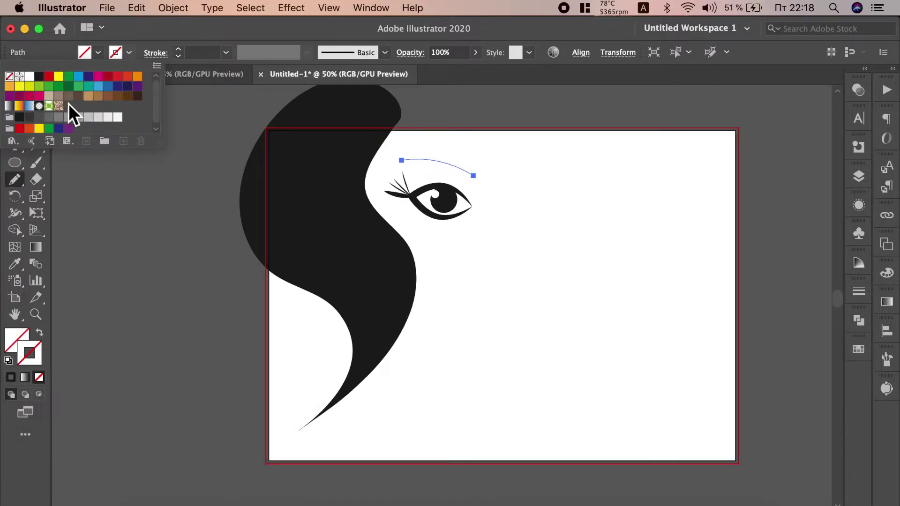
click(39, 76)
key(Escape)
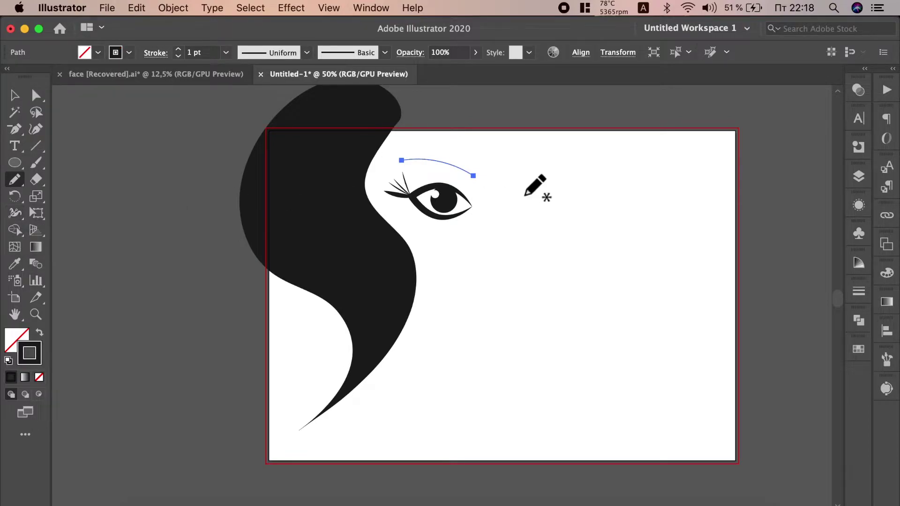
scroll(473, 182, up, 3)
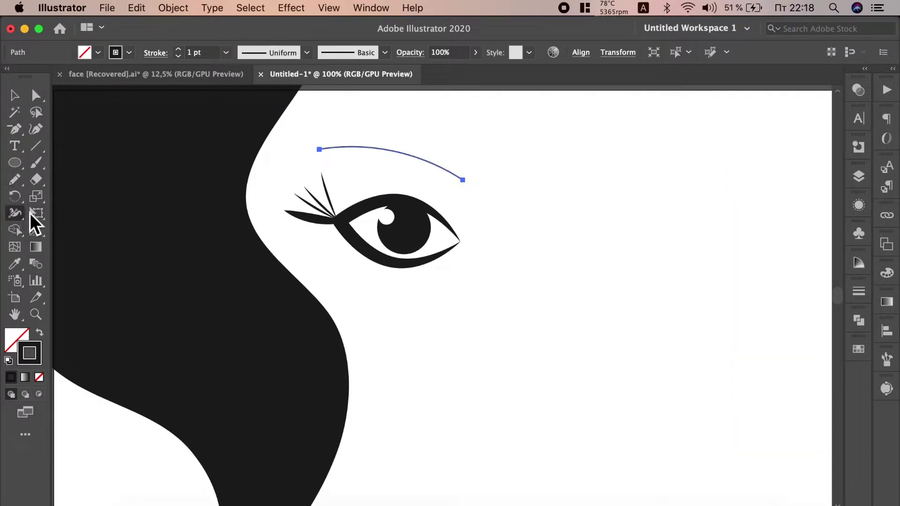
drag(463, 180, 466, 163)
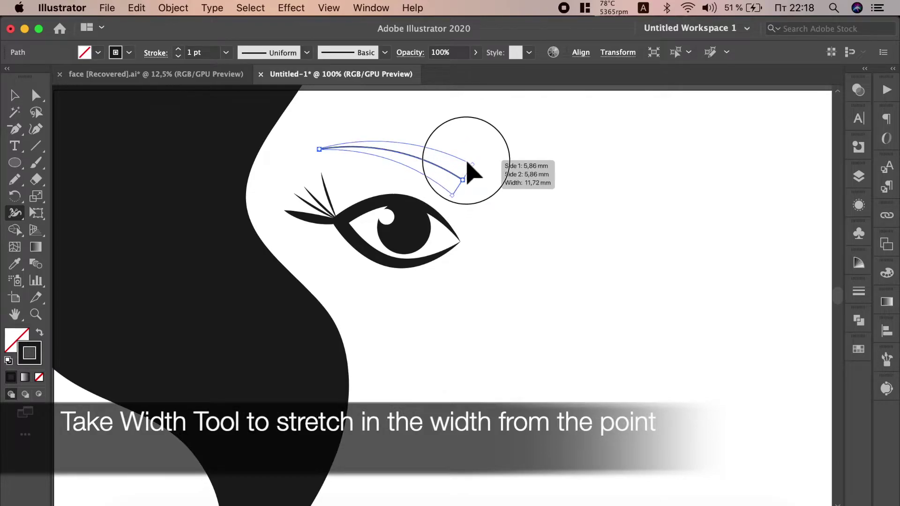
drag(465, 162, 466, 164)
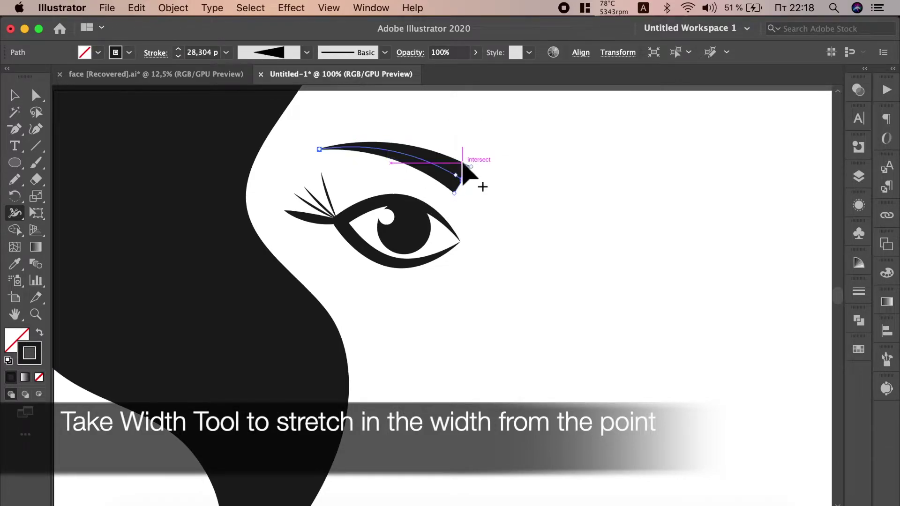
- Expand the eyebrow into a filled shape and reshape its outer tip
click(172, 8)
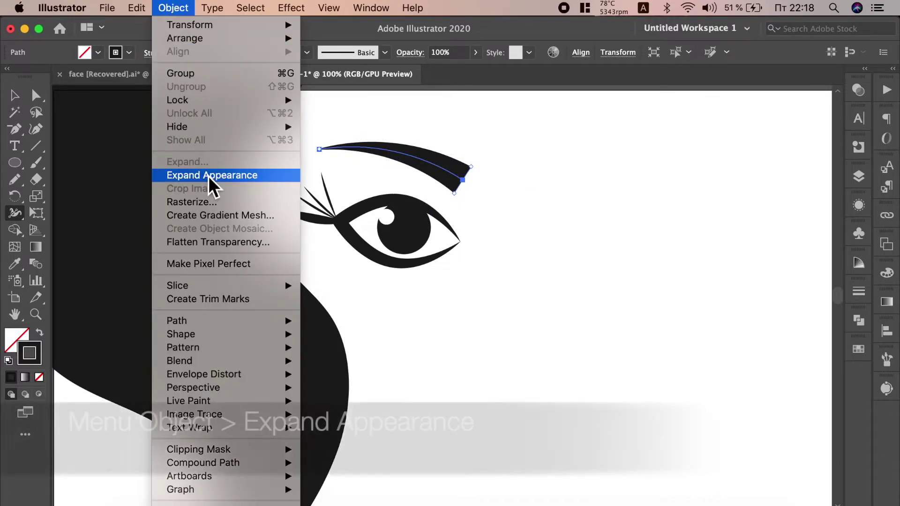
click(217, 175)
click(36, 95)
drag(454, 193, 468, 200)
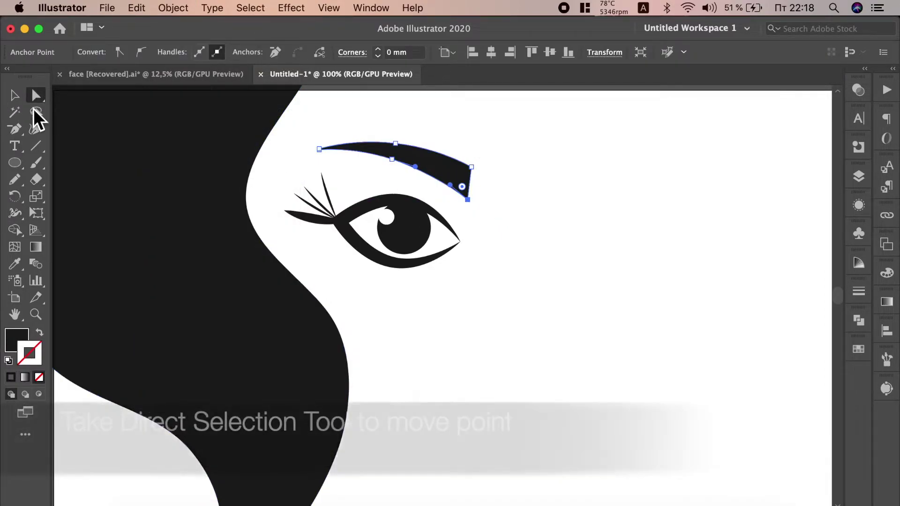
click(14, 96)
click(535, 315)
key(super+minus)
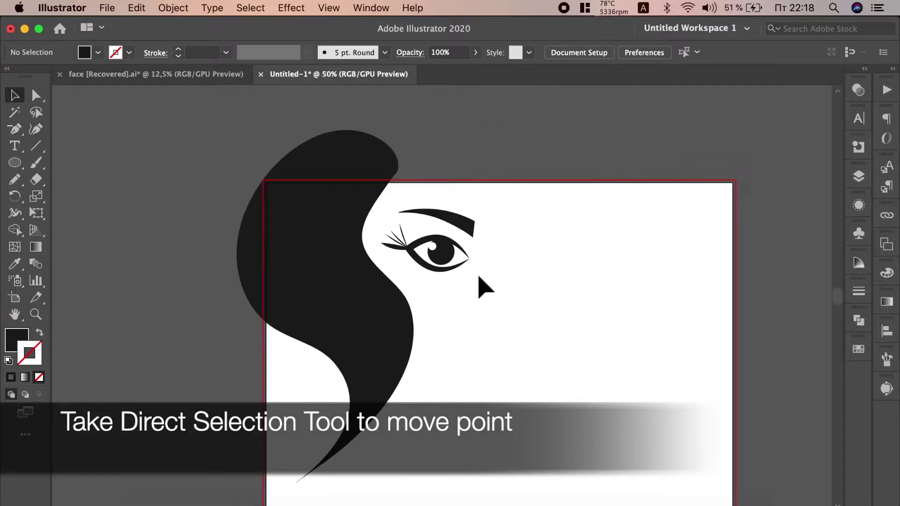
key(super+plus)
- Copy an eyelash stroke below the eye as a short line with a 4 pt stroke
click(425, 234)
mouse_move(424, 235)
mouse_down()
mouse_move(579, 377)
mouse_move(595, 436)
mouse_up()
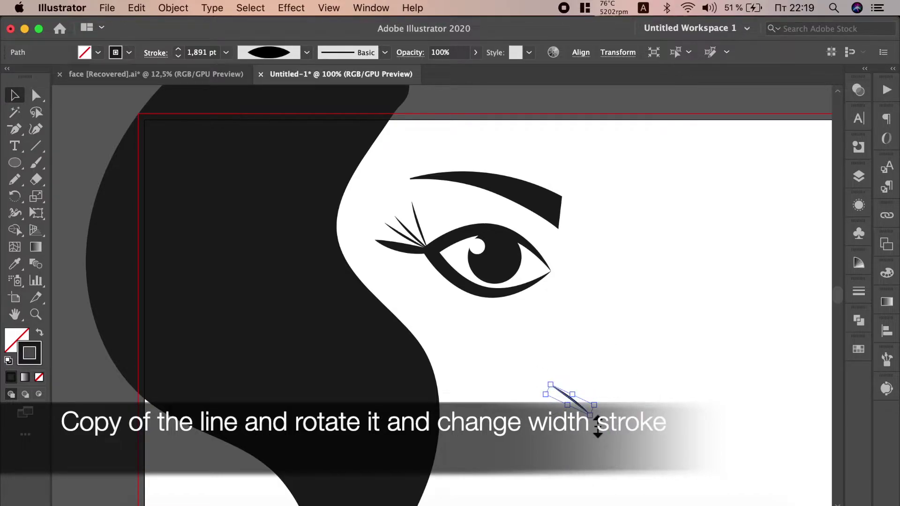
click(600, 417)
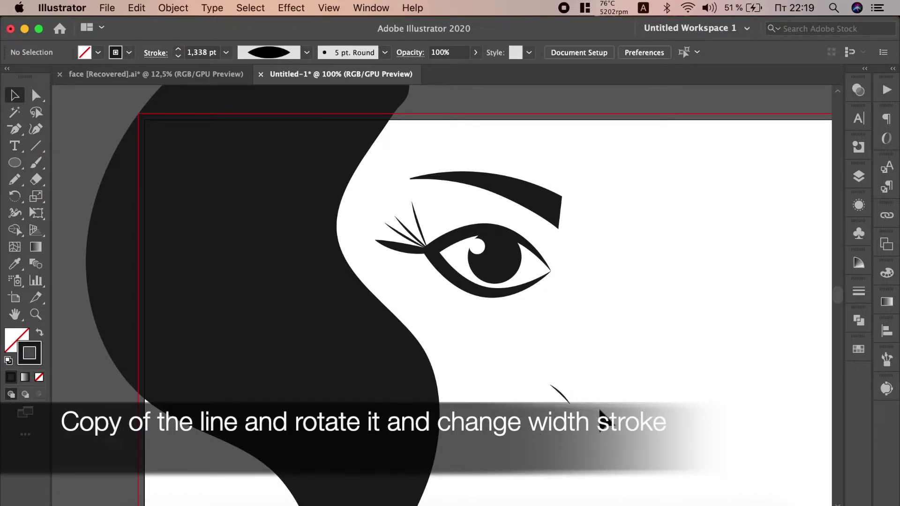
scroll(600, 417, down, 3)
scroll(501, 356, up, 3)
drag(460, 353, 487, 396)
click(226, 54)
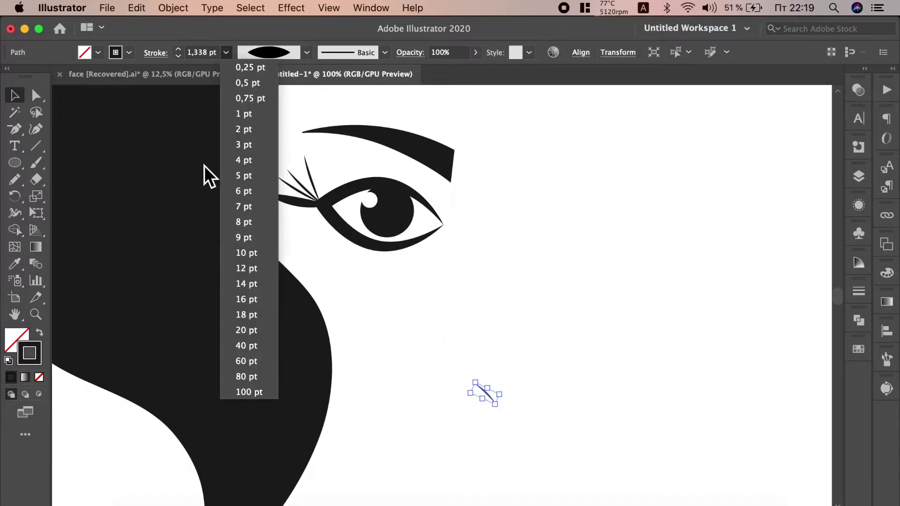
click(244, 160)
- Enlarge and rotate the short stroke under the eye
click(586, 373)
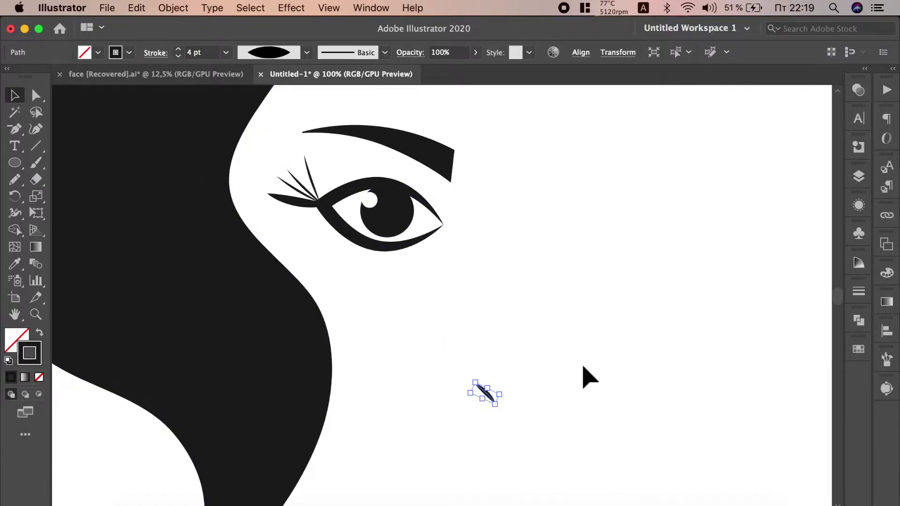
click(484, 393)
drag(502, 412, 511, 407)
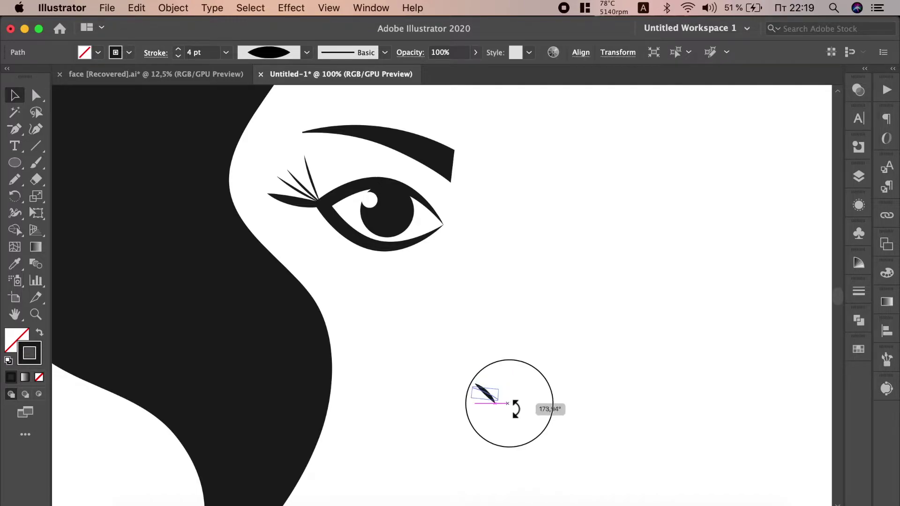
click(537, 406)
scroll(534, 393, down, 2)
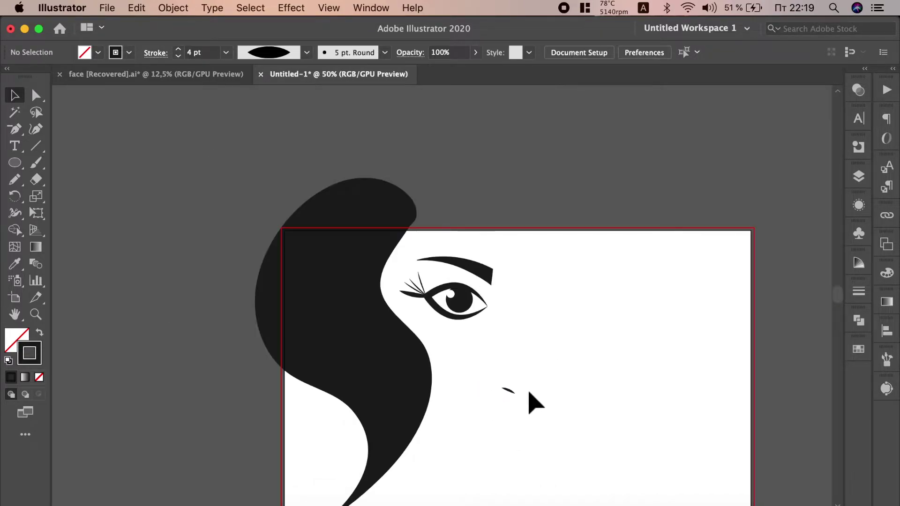
click(498, 388)
scroll(511, 399, up, 2)
drag(493, 391, 506, 398)
click(556, 408)
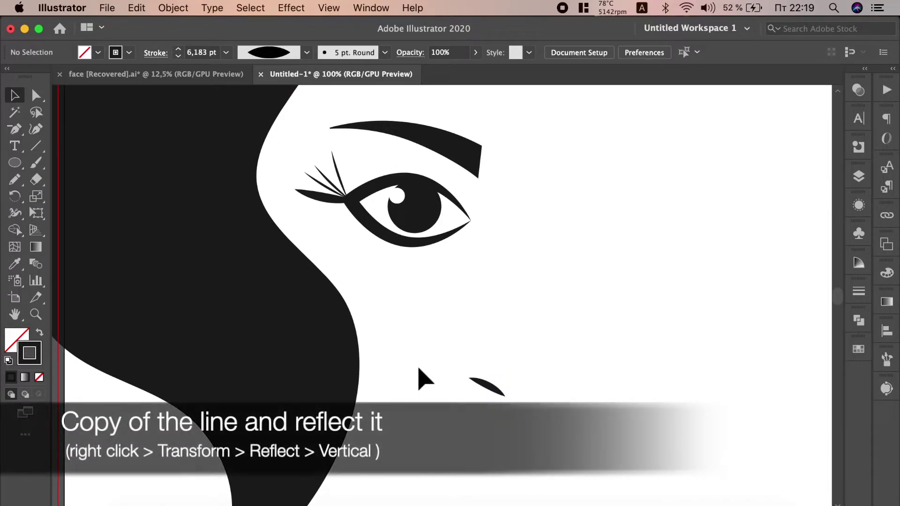
scroll(418, 368, down, 1)
- Reflect the copied stroke vertically so the two strokes meet as the nose
click(490, 380)
right_click(502, 383)
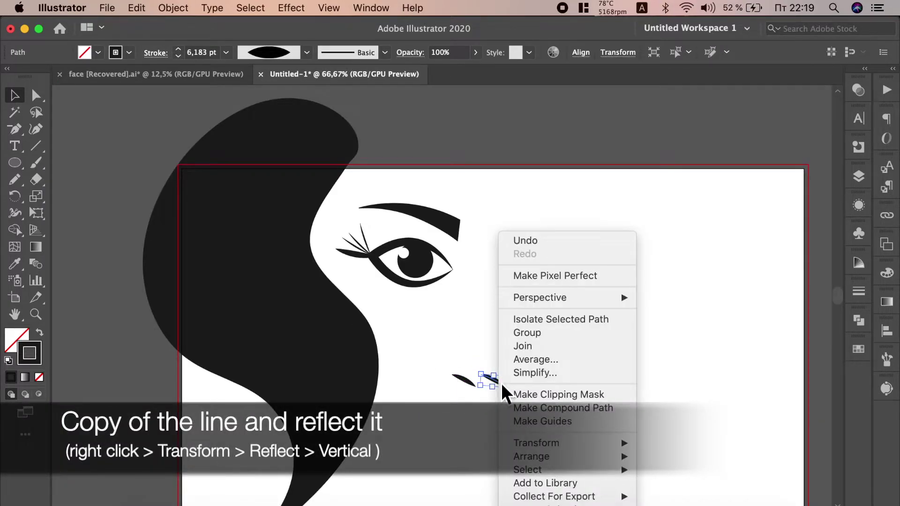
click(665, 438)
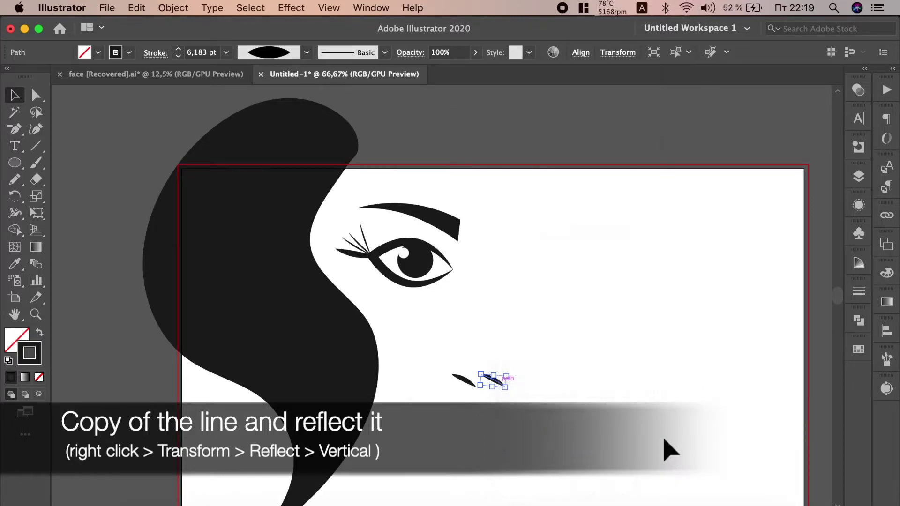
click(618, 349)
click(599, 374)
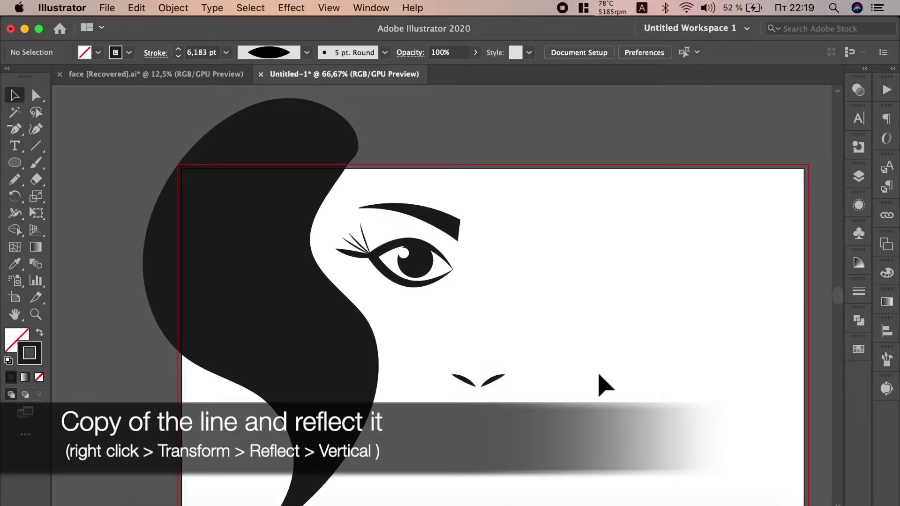
scroll(602, 382, down, 2)
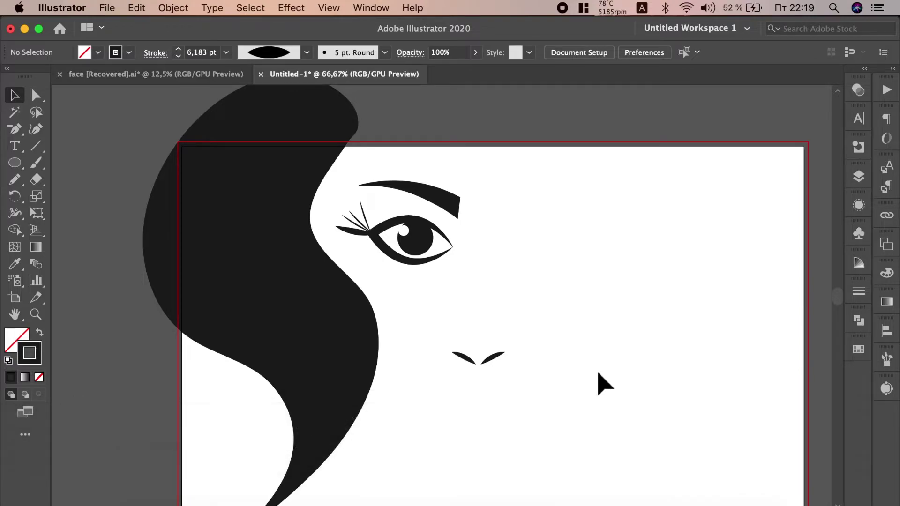
- Draw an ellipse below the nose and add anchor points along its top edge
drag(446, 391, 540, 457)
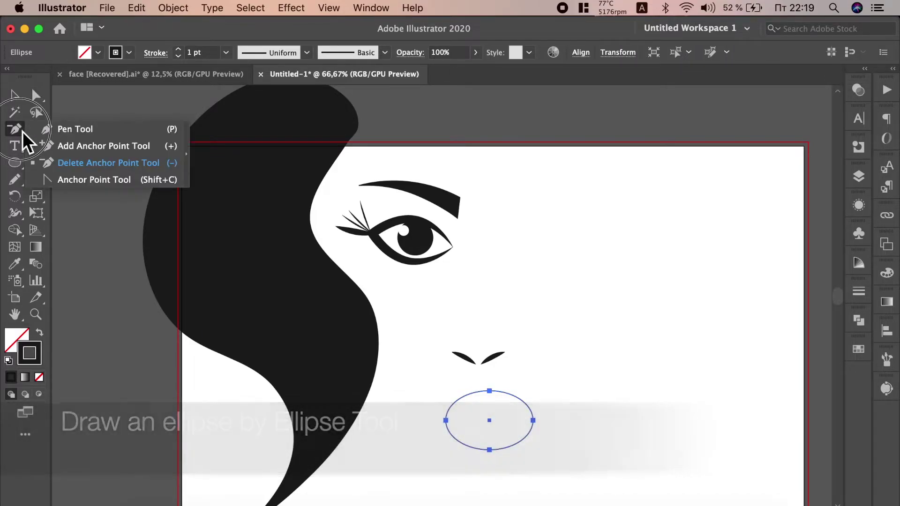
drag(23, 130, 85, 148)
scroll(584, 430, up, 3)
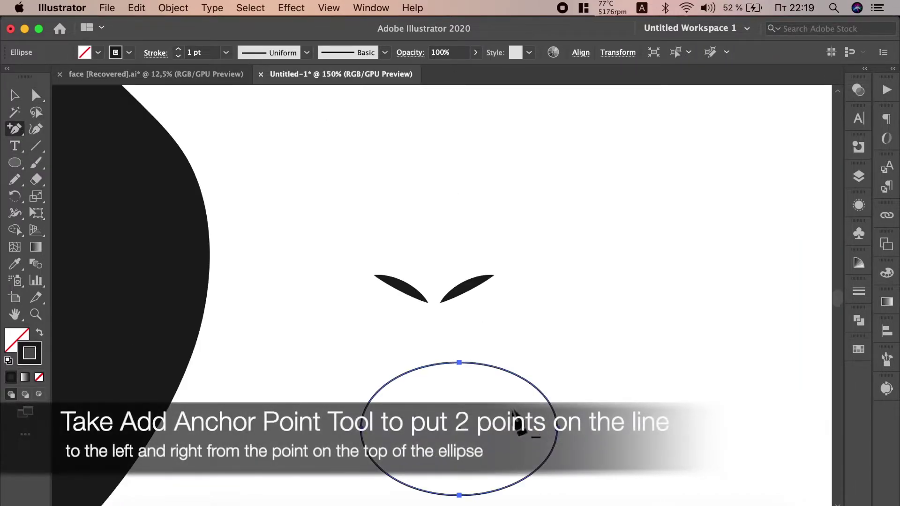
scroll(382, 342, up, 3)
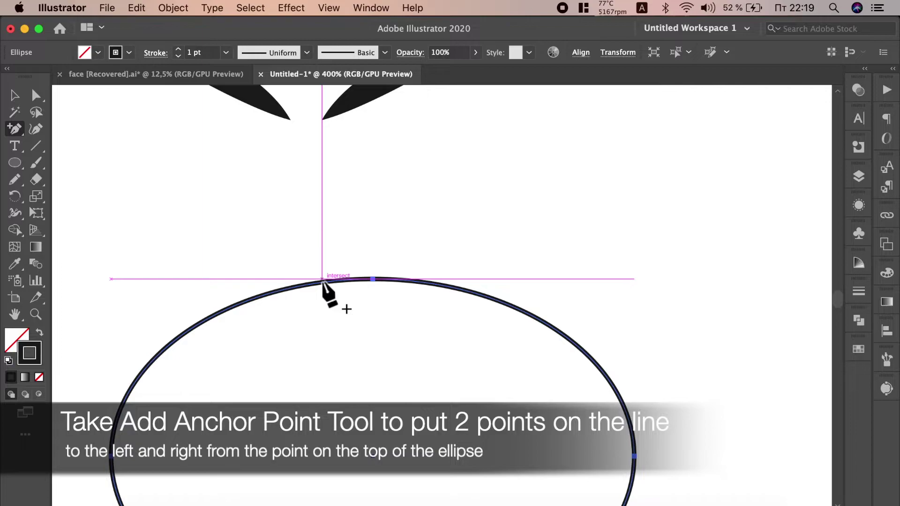
click(322, 279)
click(564, 295)
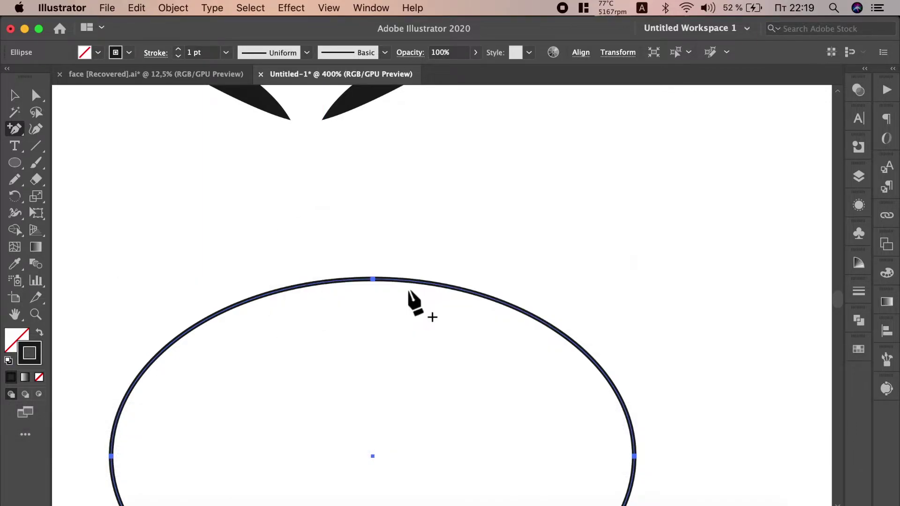
click(434, 284)
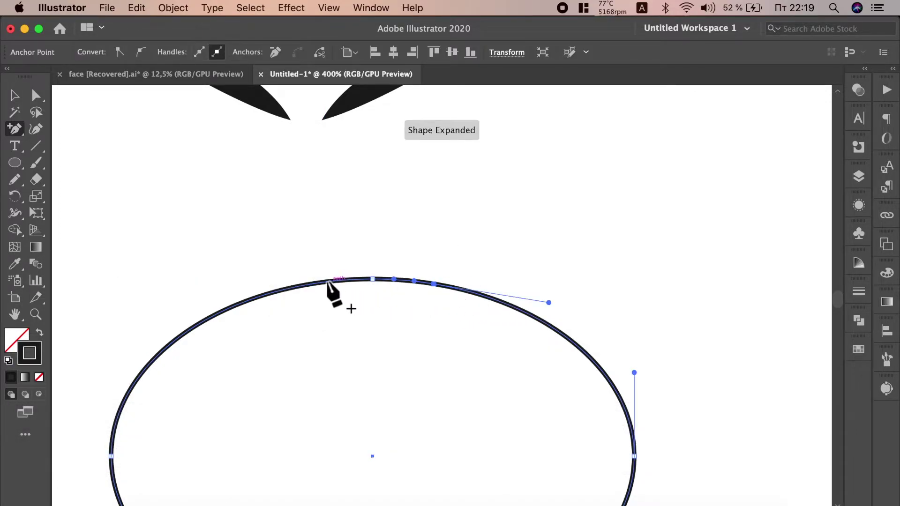
click(319, 282)
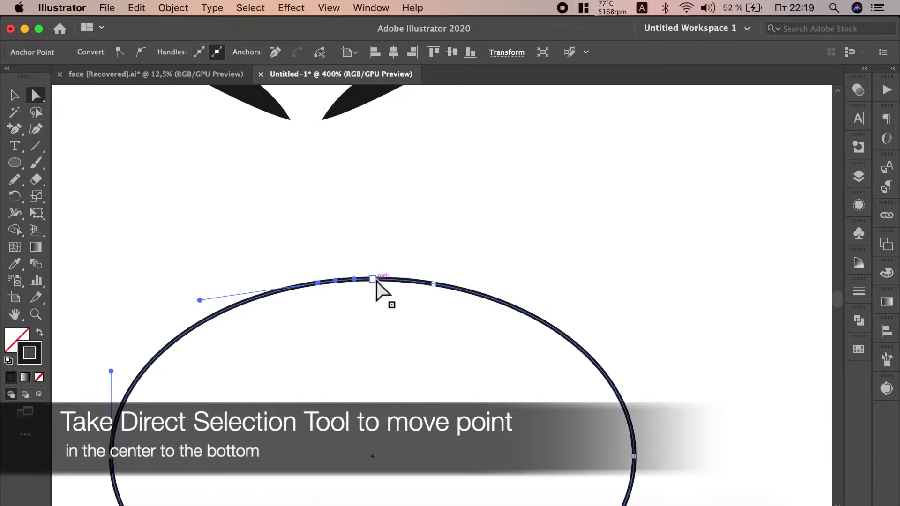
- Pull the top-centre point down into a dip and make the side points sharp corners
drag(376, 280, 378, 312)
scroll(470, 294, down, 2)
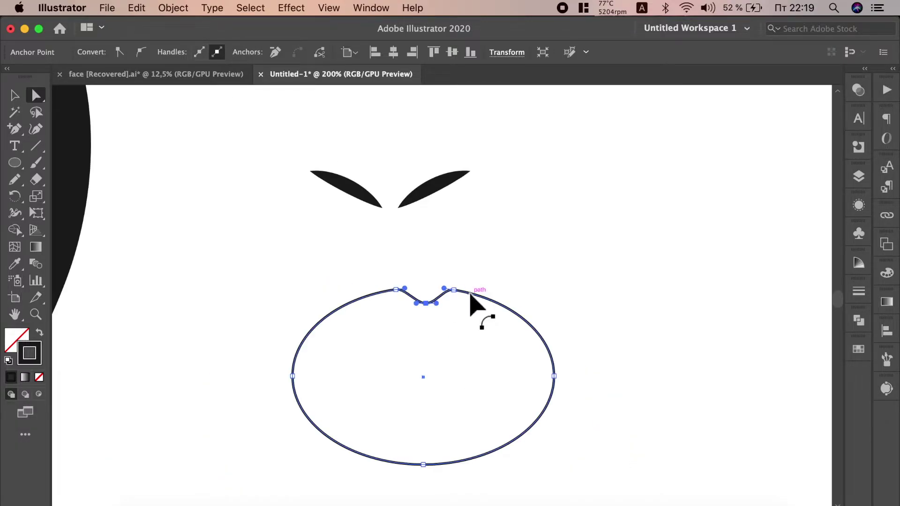
click(17, 97)
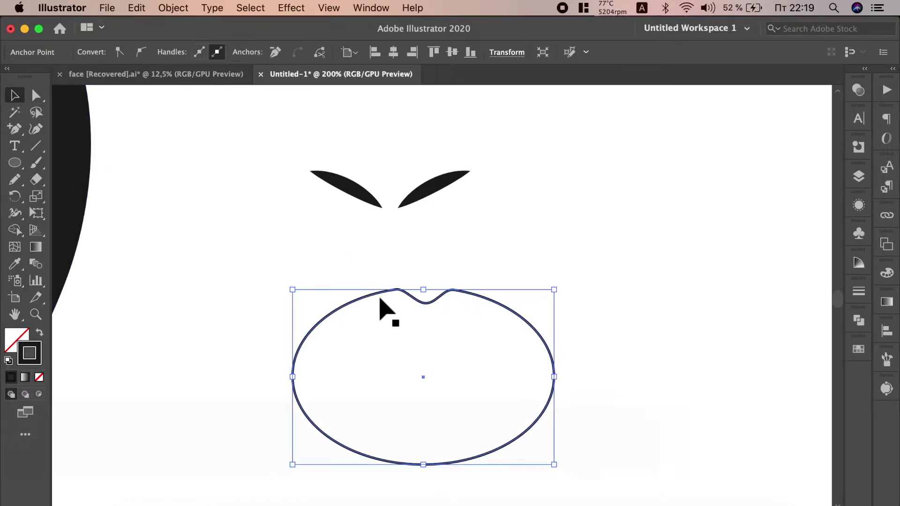
click(36, 95)
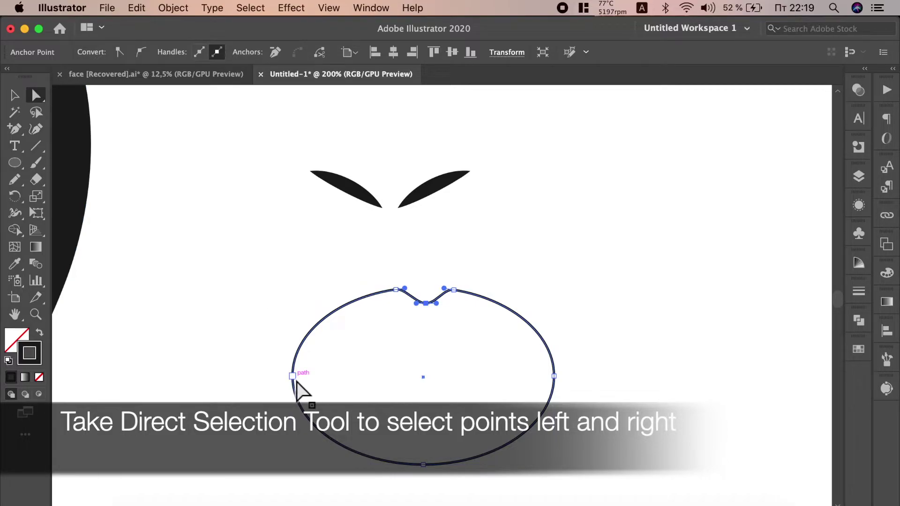
shift+click(553, 376)
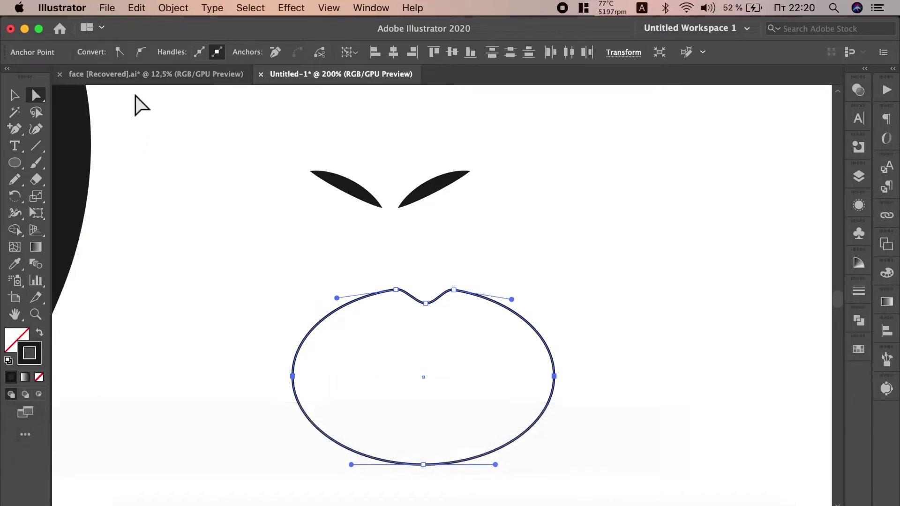
click(119, 52)
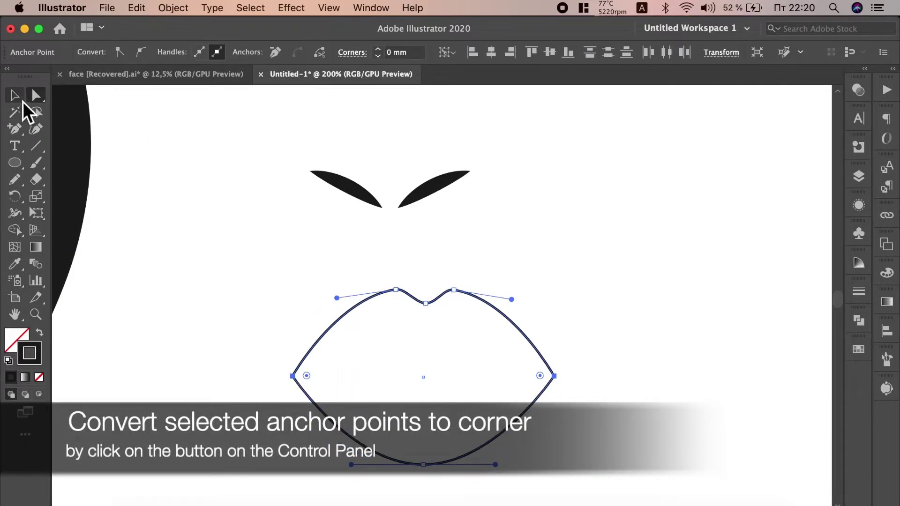
click(19, 99)
scroll(140, 145, down, 1)
- Copy the lips, delete the bottom anchor, and flatten the open curve across the lips' middle
drag(404, 271, 649, 269)
click(36, 95)
click(469, 225)
click(597, 384)
key(Delete)
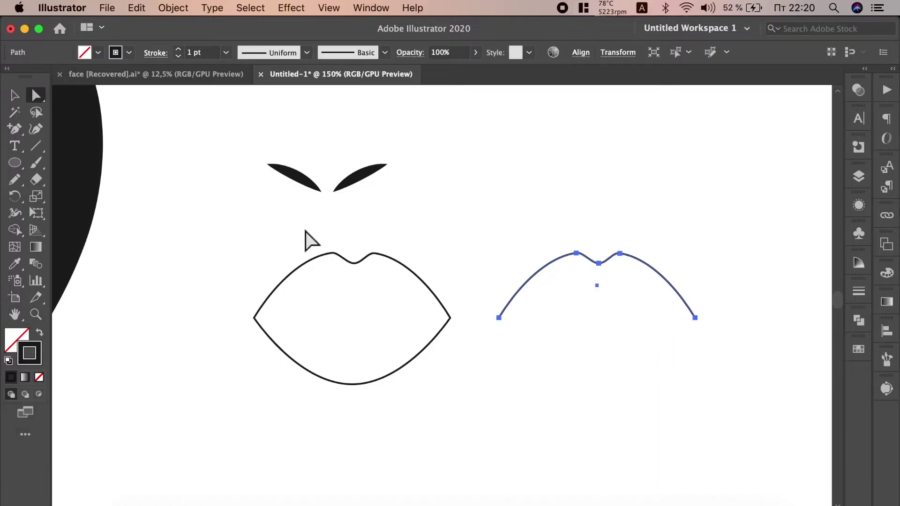
click(14, 95)
drag(661, 276, 416, 277)
drag(362, 253, 362, 316)
- Give the mouth line an 8 pt tapered stroke and swap the lip outline's stroke to fill
click(231, 52)
click(252, 219)
click(311, 54)
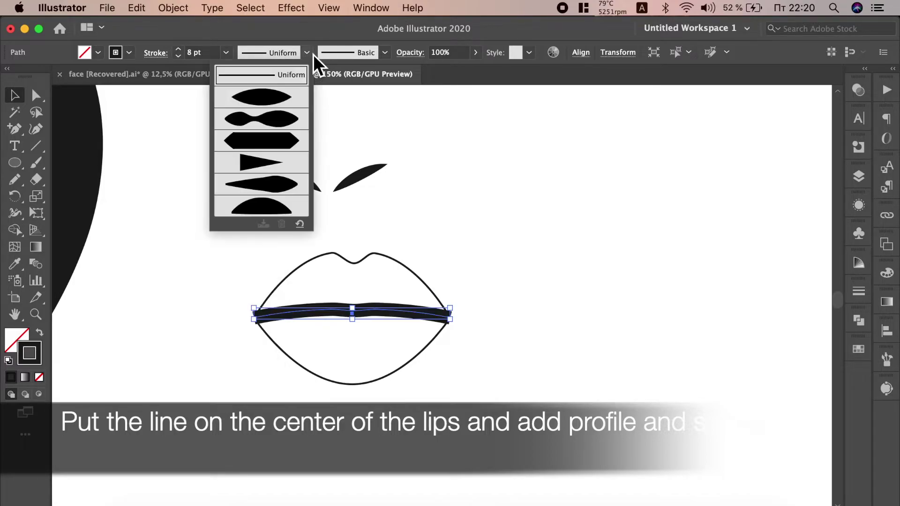
click(257, 96)
click(420, 278)
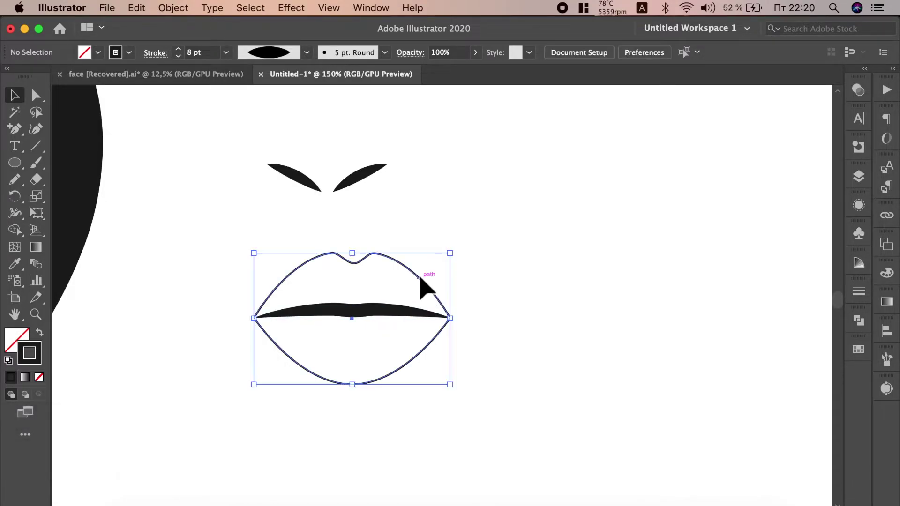
click(39, 332)
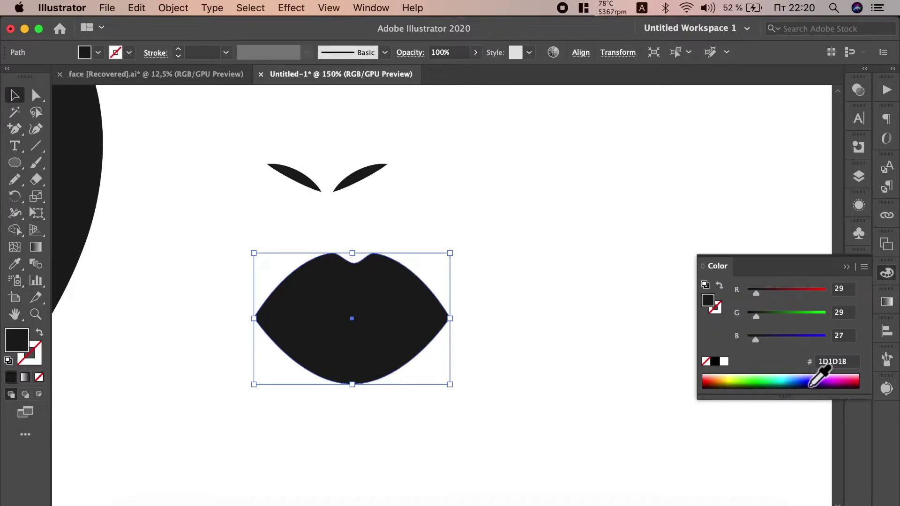
- Fill the lips with burgundy A20057 and nudge them slightly left
click(842, 381)
click(849, 388)
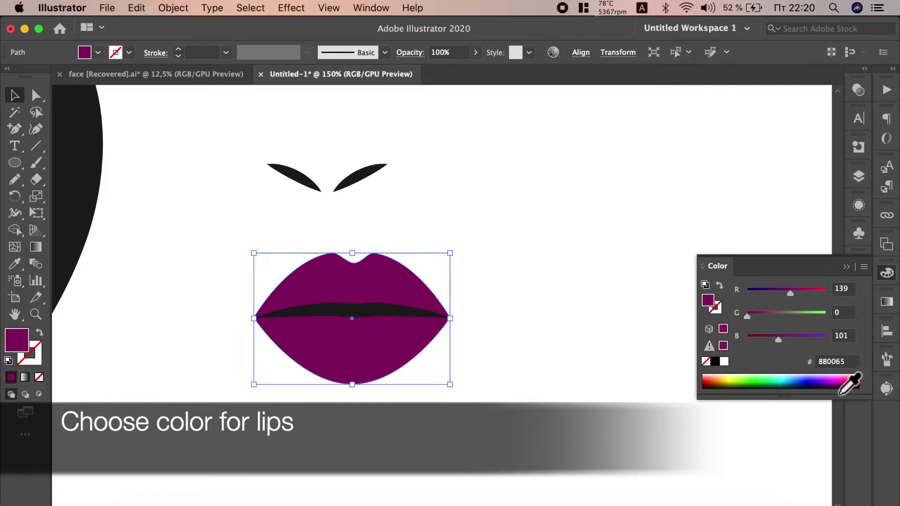
click(844, 382)
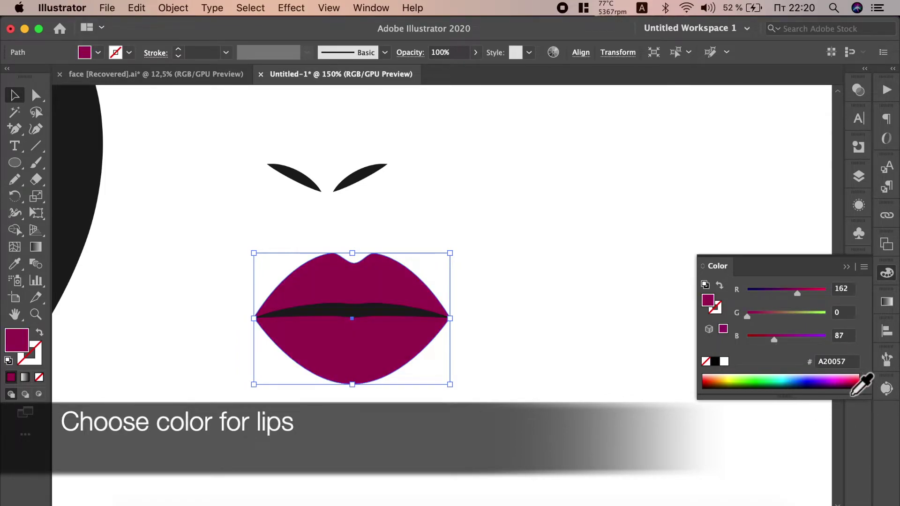
click(846, 266)
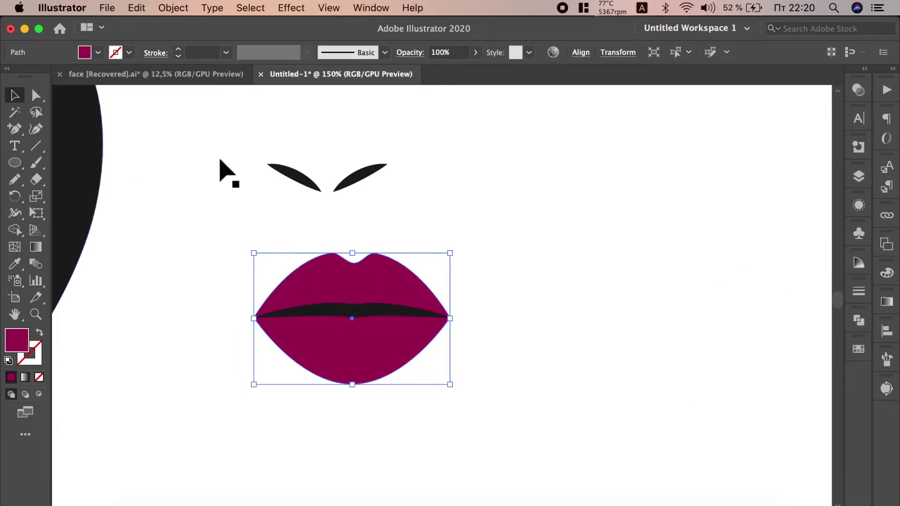
click(549, 322)
click(326, 314)
drag(402, 328, 381, 328)
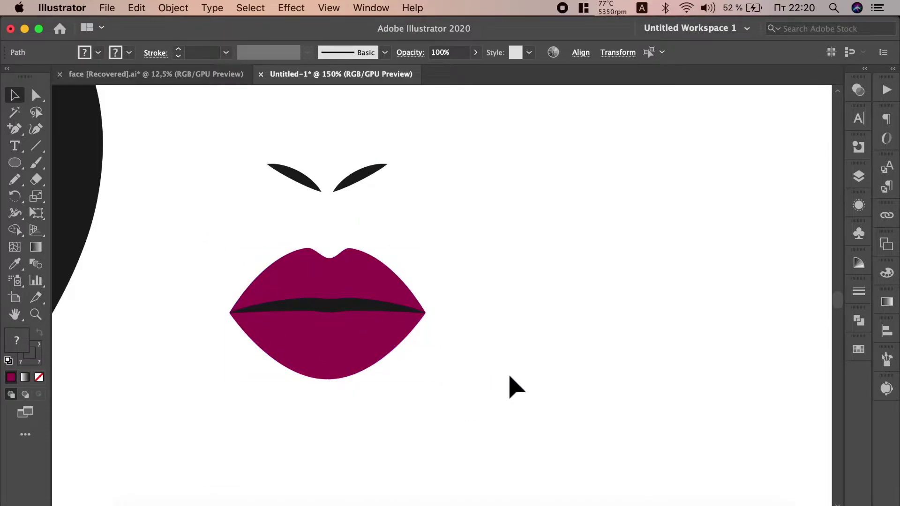
- Draw a black-stroked wavy hair line curling down the face's right side
click(516, 387)
scroll(508, 371, down, 2)
scroll(508, 372, down, 1)
click(14, 179)
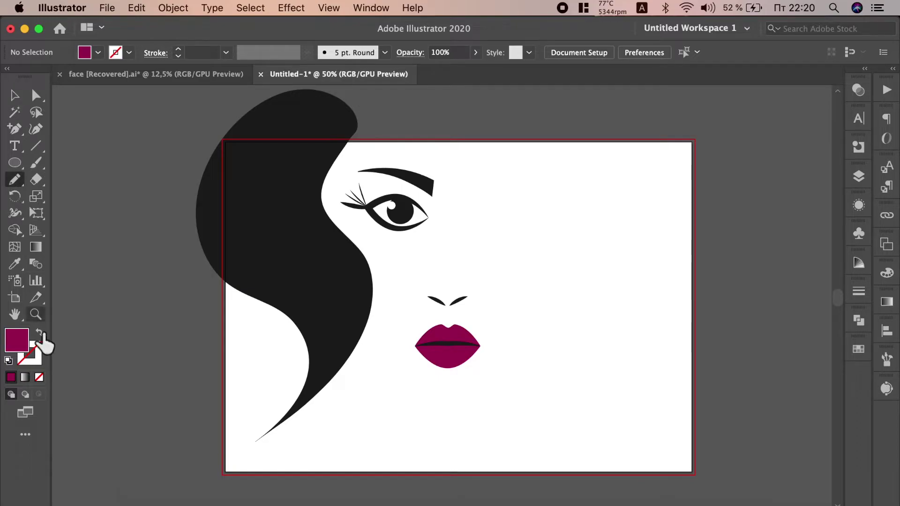
click(39, 333)
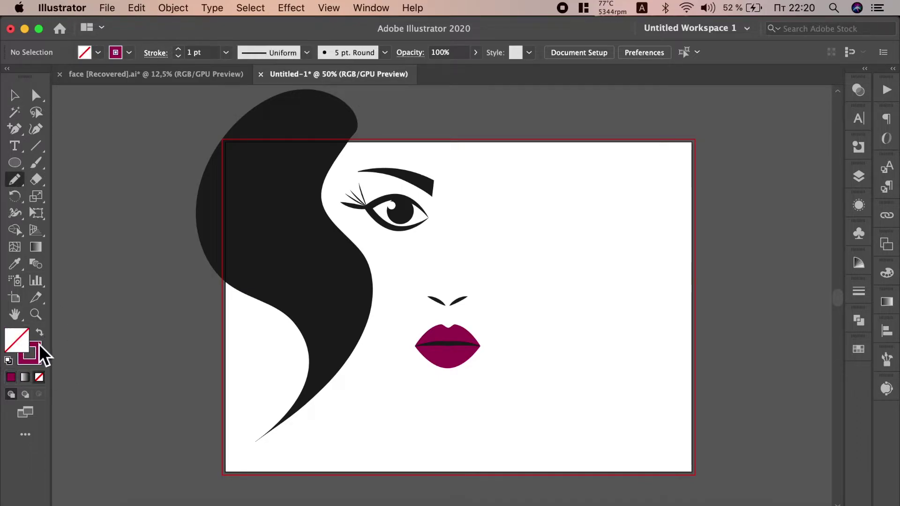
click(129, 52)
click(40, 77)
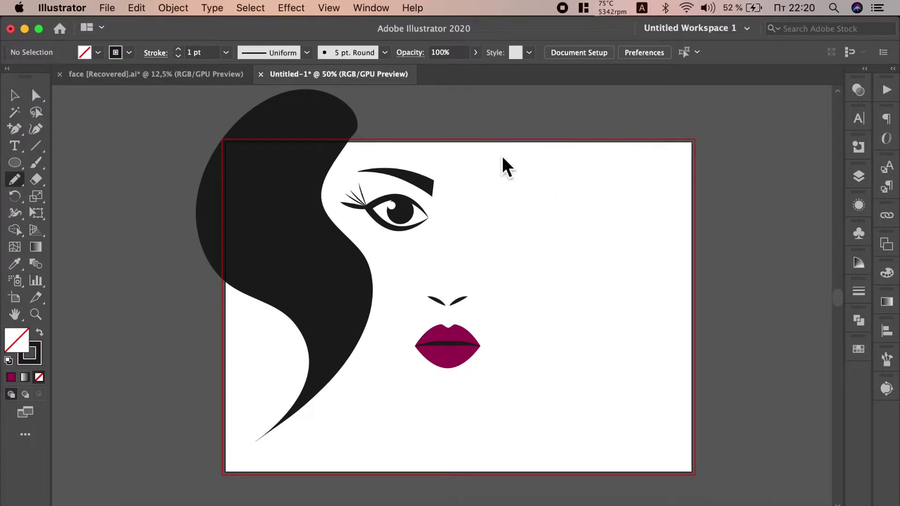
drag(458, 114, 503, 265)
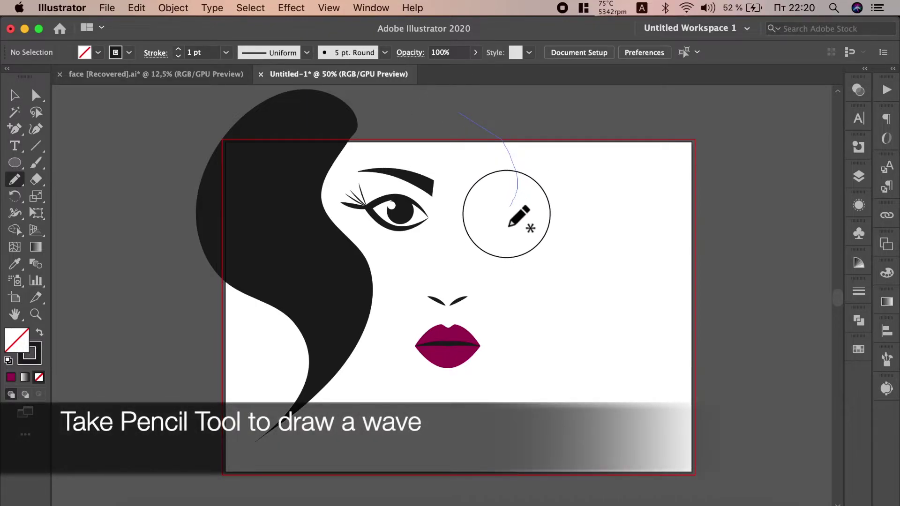
drag(503, 265, 567, 290)
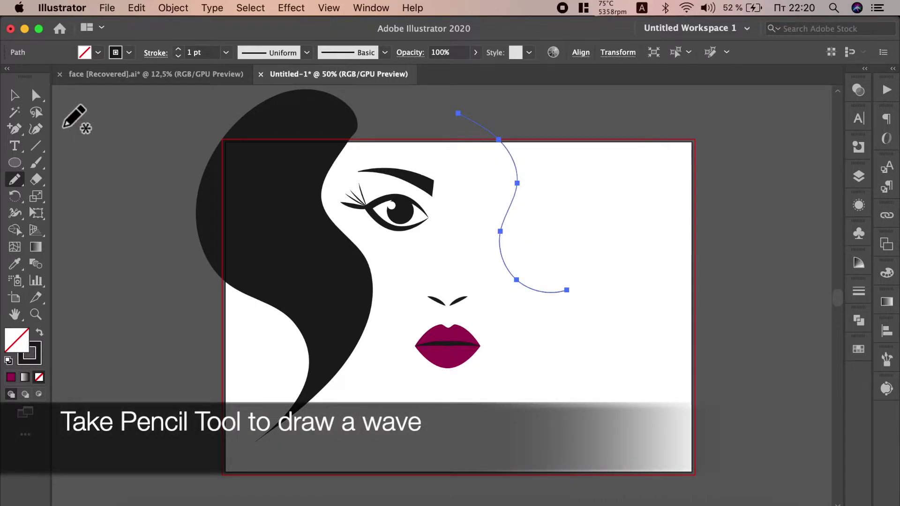
- Vary the curl's stroke width, widening it above and narrowing its lower tip
click(16, 213)
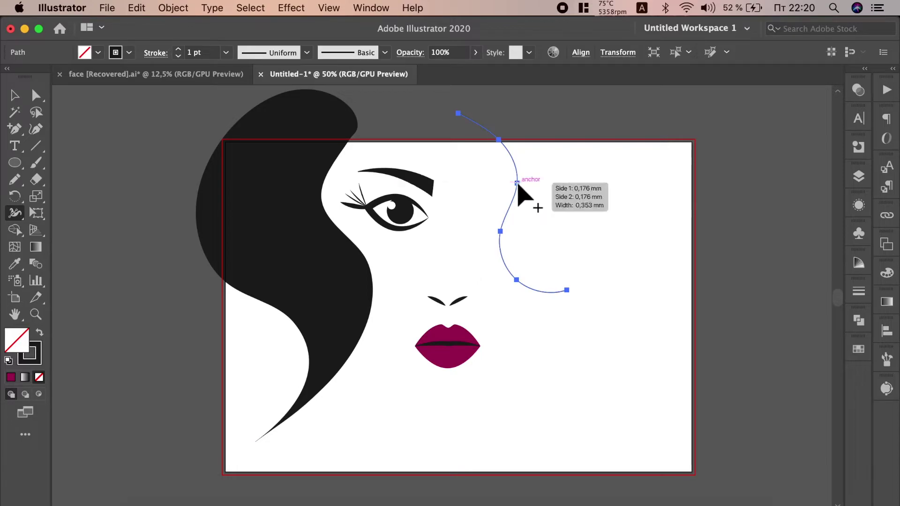
drag(517, 184, 557, 172)
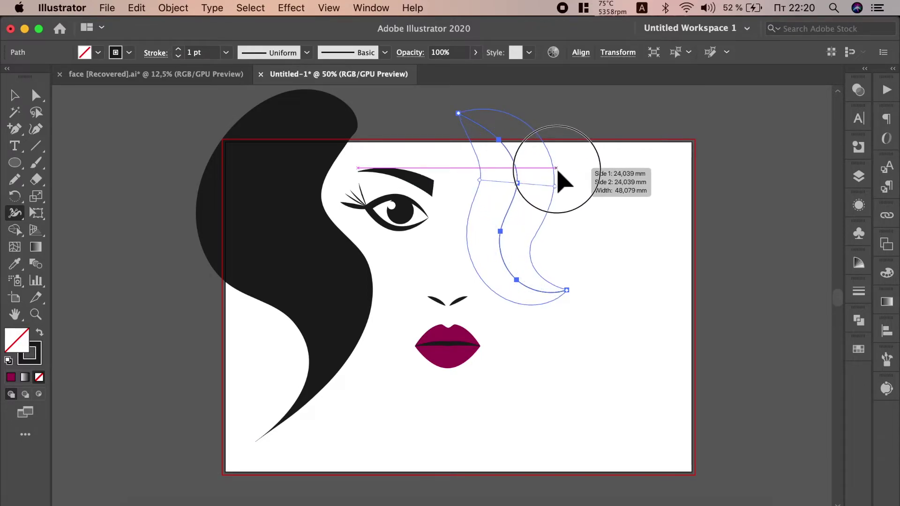
drag(557, 172, 555, 174)
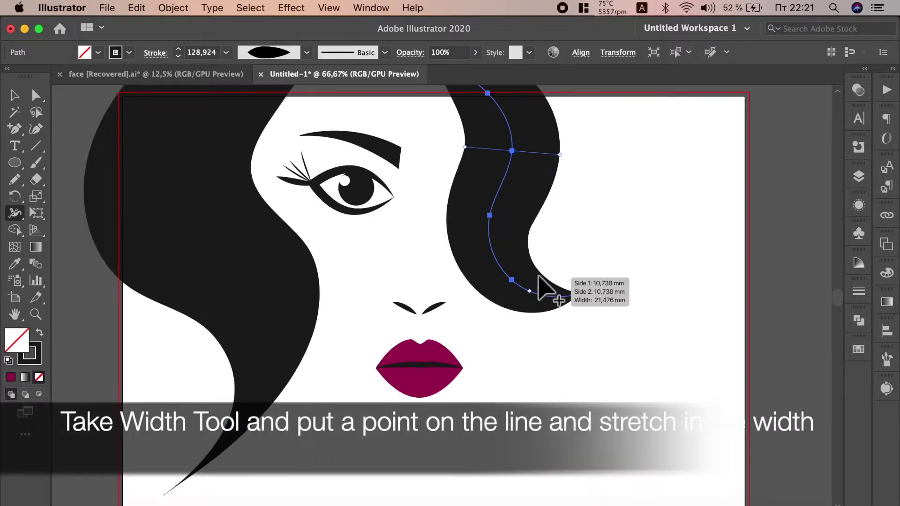
scroll(535, 283, up, 1)
drag(511, 280, 524, 280)
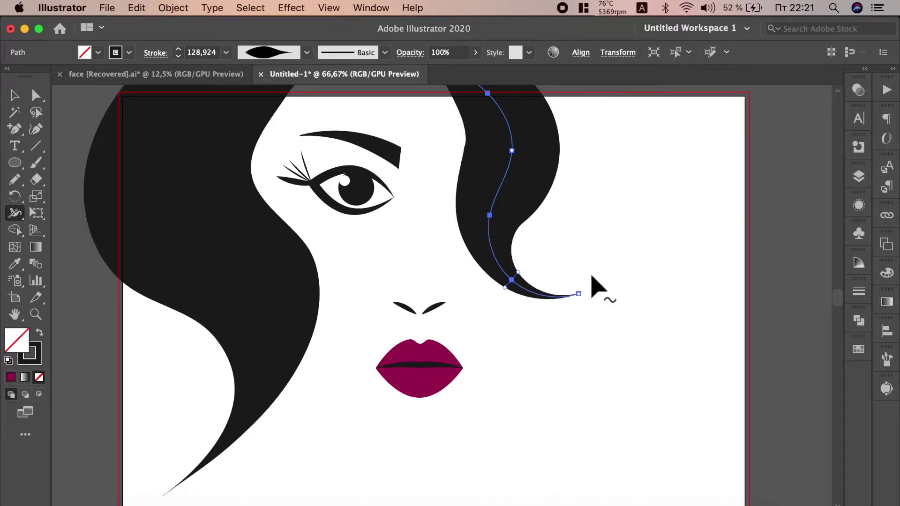
- Enlarge the hair curl, shift it down-right, and expand it into a filled shape
click(14, 95)
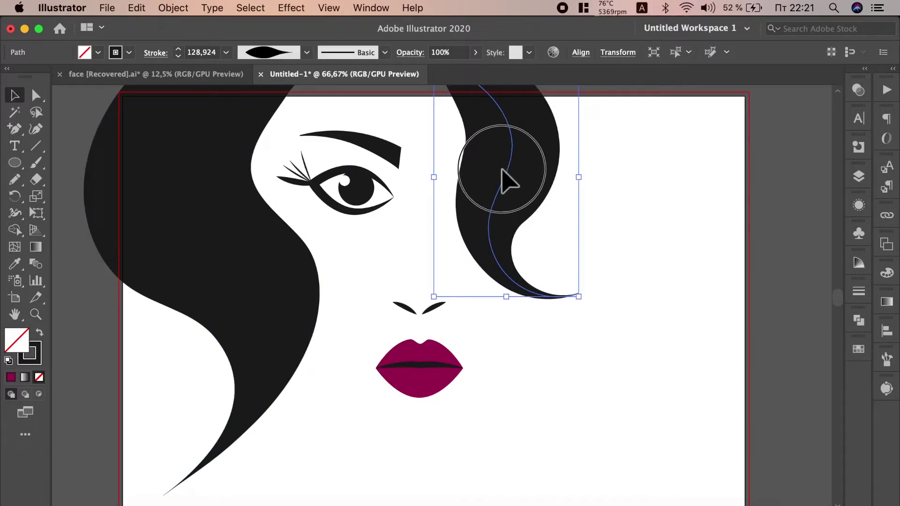
drag(506, 180, 536, 175)
drag(591, 201, 642, 205)
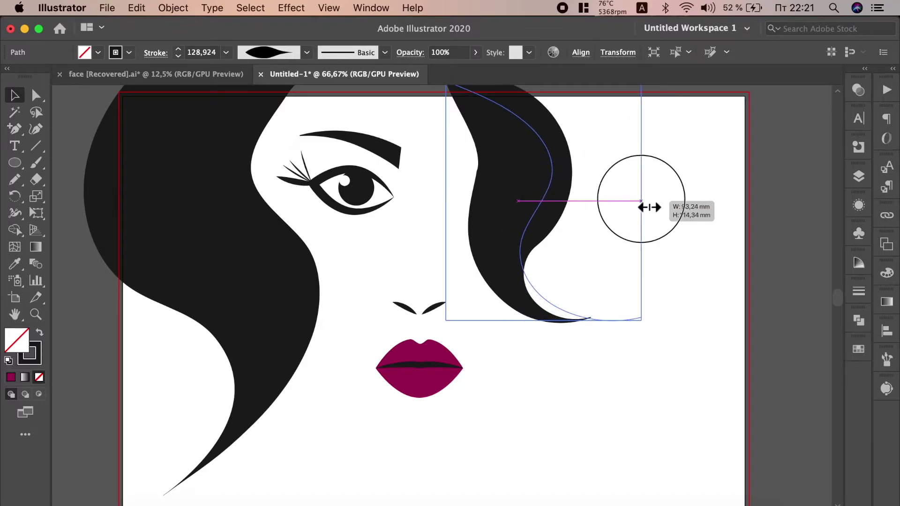
drag(551, 328, 552, 340)
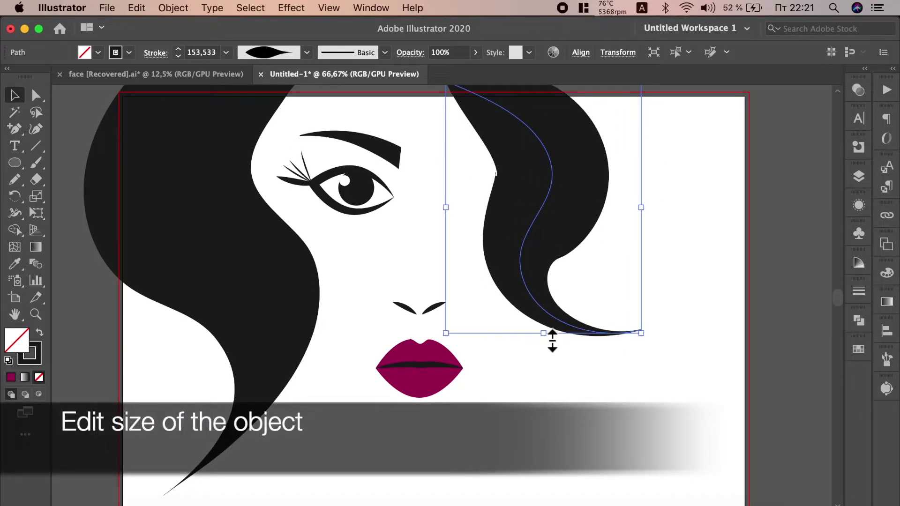
click(168, 6)
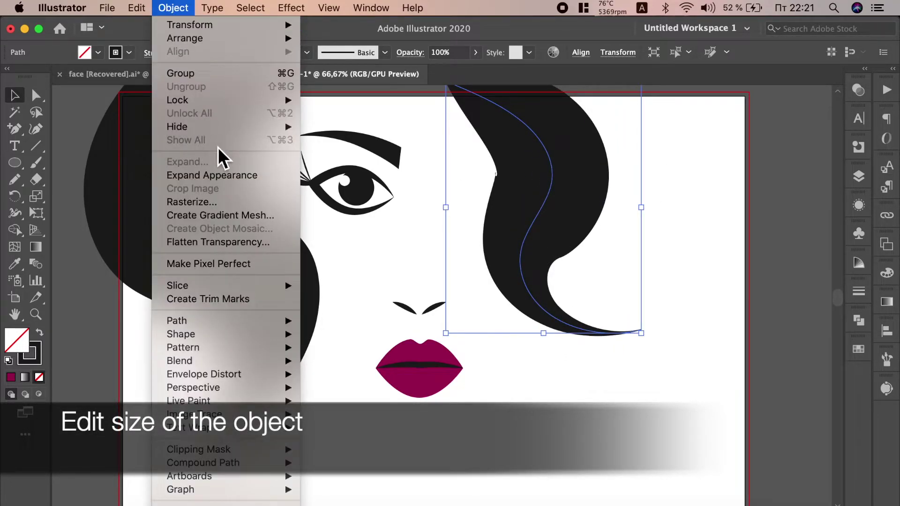
click(214, 174)
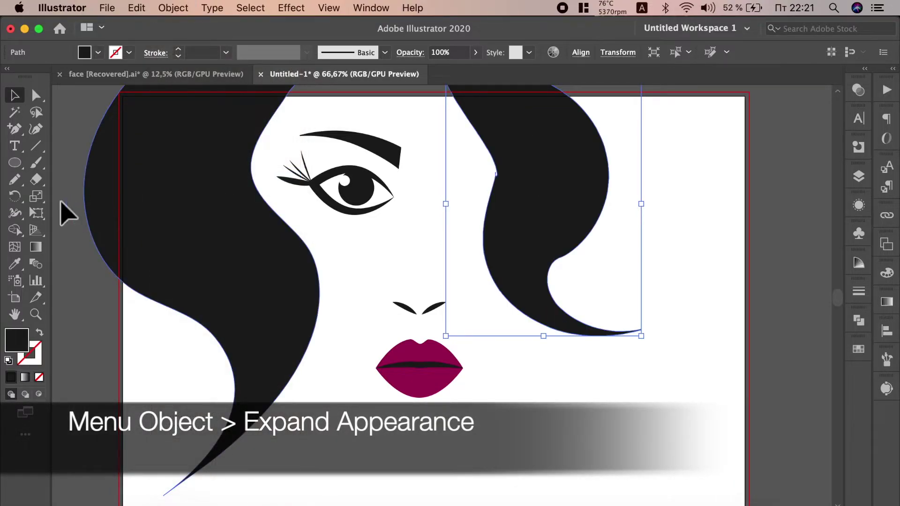
drag(12, 182, 36, 169)
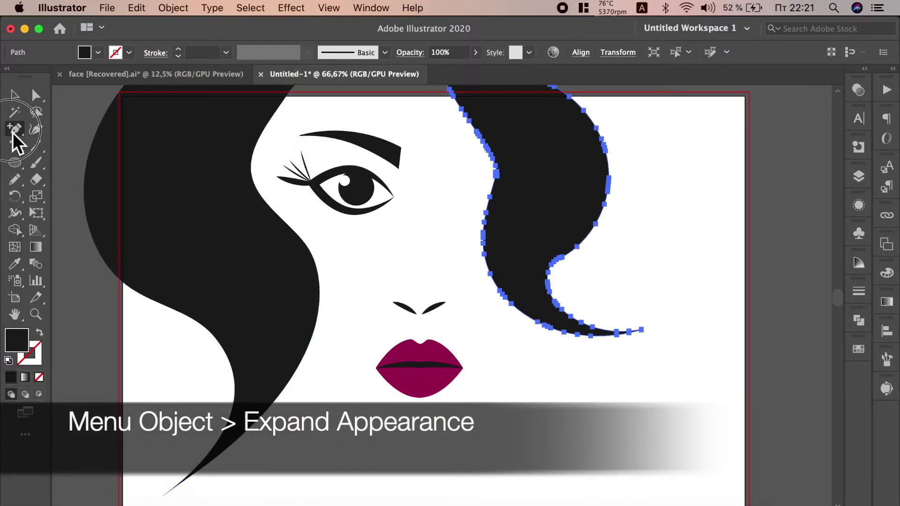
drag(13, 134, 66, 163)
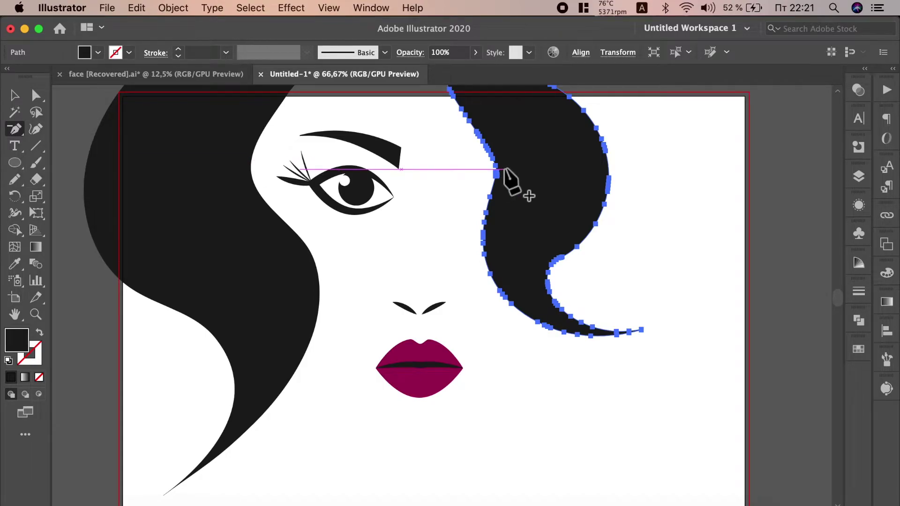
- Smooth the hair curl's jagged edges and delete an extra anchor on its left edge
key(super+1)
click(14, 187)
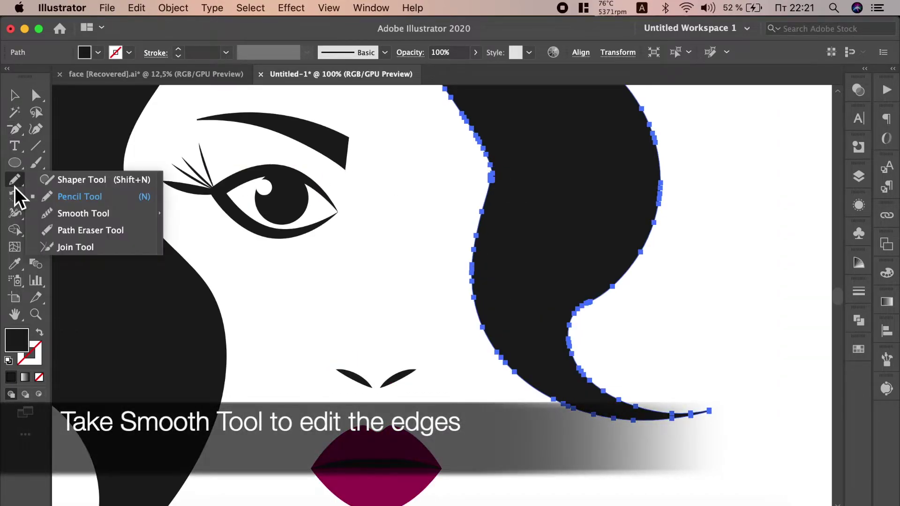
click(65, 213)
mouse_move(457, 115)
mouse_down()
mouse_move(492, 141)
mouse_move(478, 277)
mouse_up()
drag(476, 137, 468, 283)
mouse_move(656, 121)
mouse_down()
mouse_move(573, 332)
mouse_move(639, 402)
mouse_up()
drag(639, 436, 492, 201)
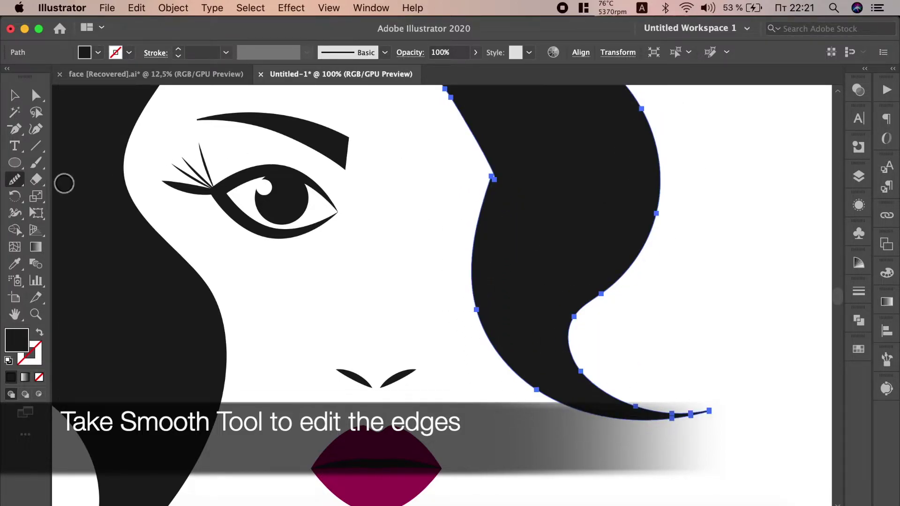
click(10, 183)
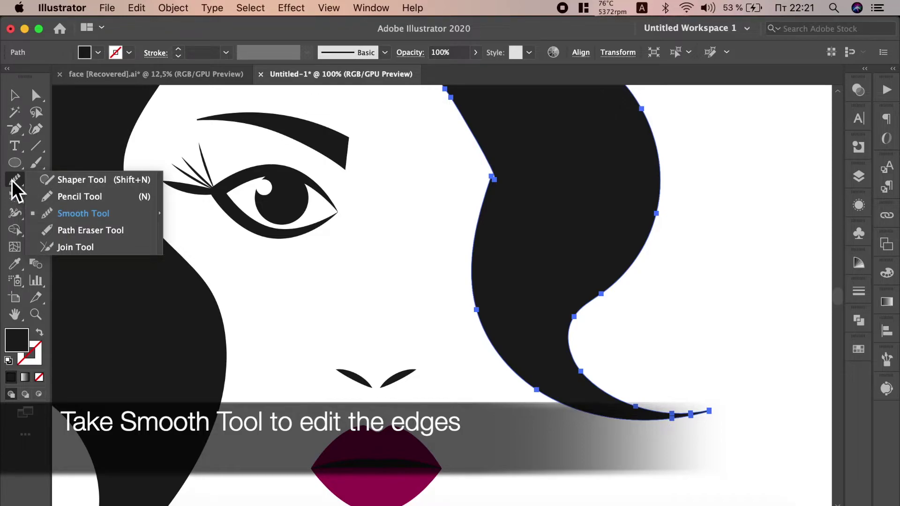
click(14, 132)
click(492, 178)
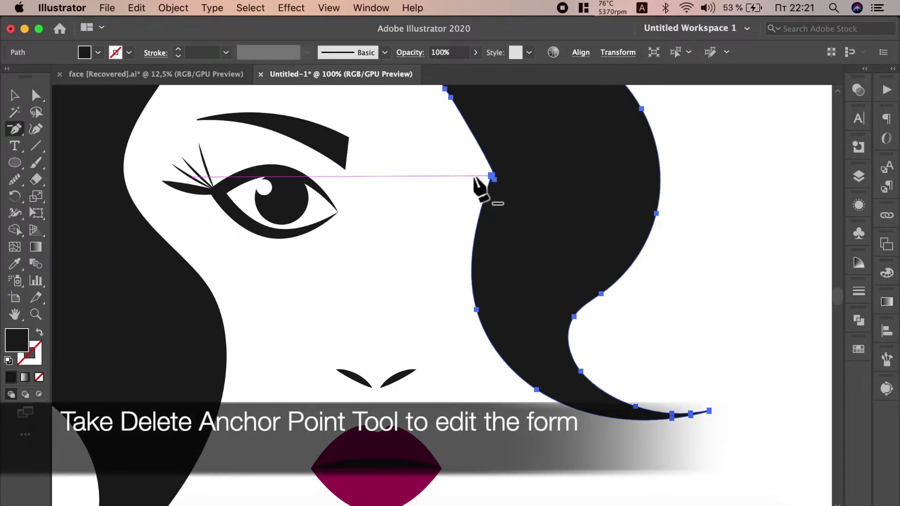
click(15, 180)
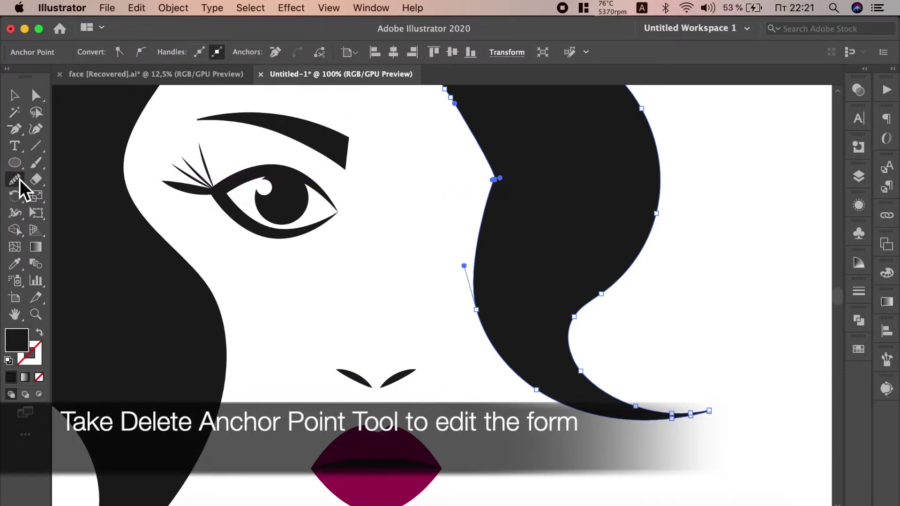
mouse_move(483, 137)
mouse_down()
mouse_move(497, 237)
mouse_move(474, 106)
mouse_move(502, 258)
mouse_move(456, 130)
mouse_up()
- Inspect the curl's anchor points and smooth its tail tip
key(super+minus)
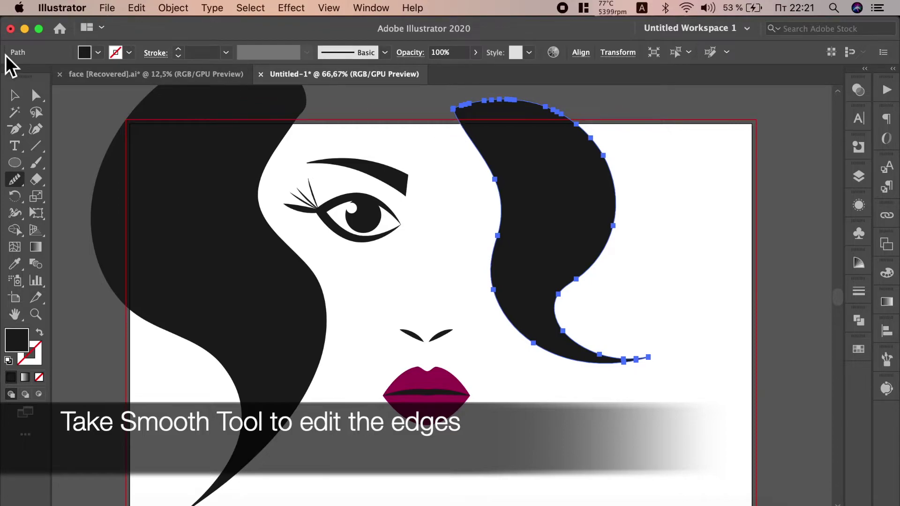
click(14, 95)
click(748, 210)
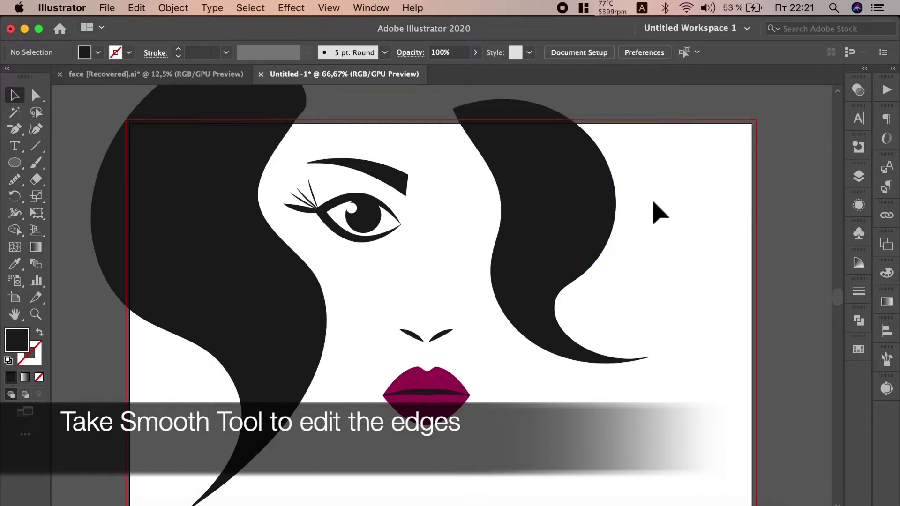
key(super+minus)
click(526, 227)
click(37, 95)
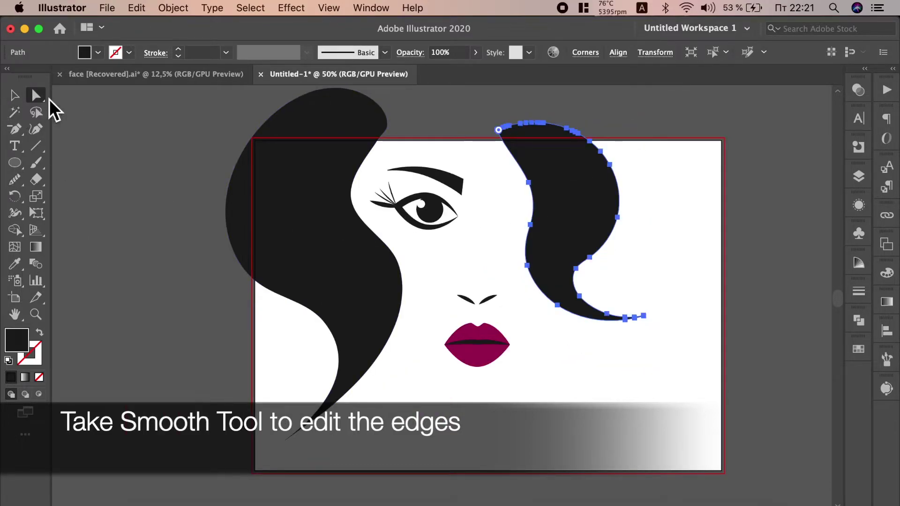
scroll(596, 297, up, 1)
scroll(604, 305, up, 1)
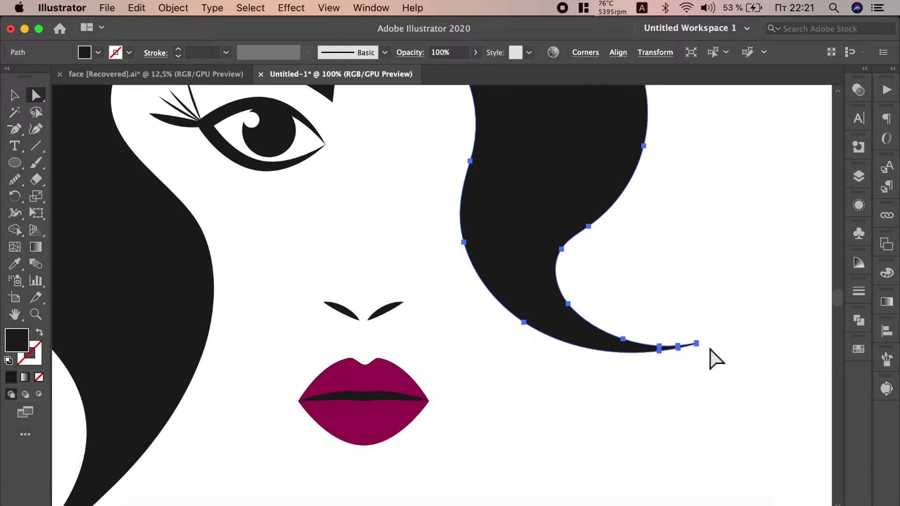
key(n)
drag(707, 352, 560, 329)
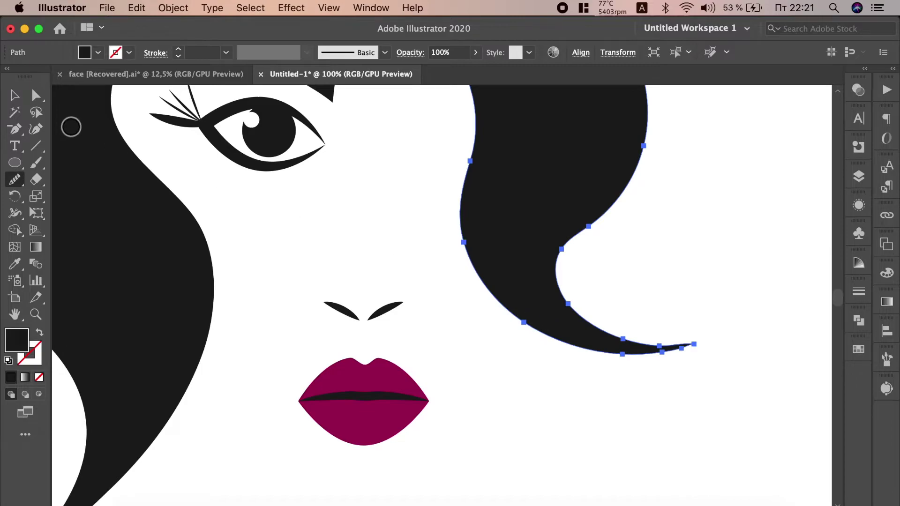
- Delete the end and lower anchors at the curl's tip for a finer point
click(38, 97)
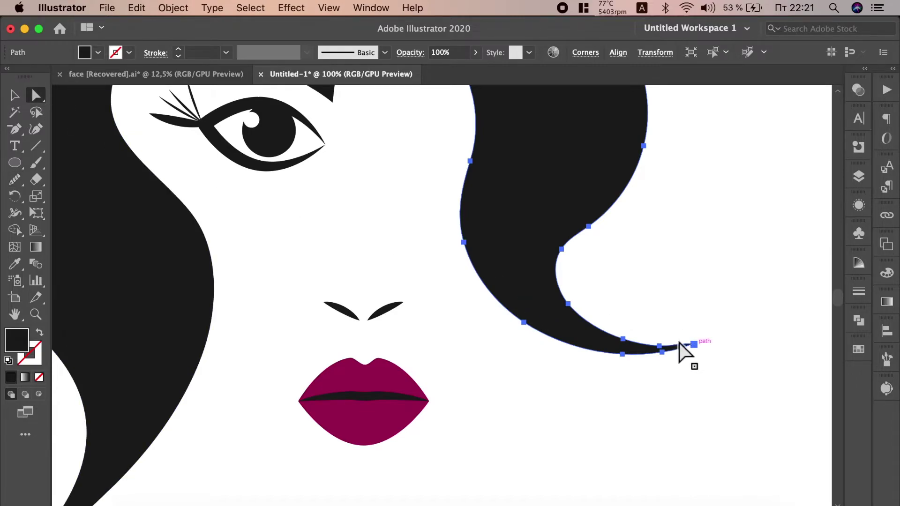
click(14, 129)
click(695, 345)
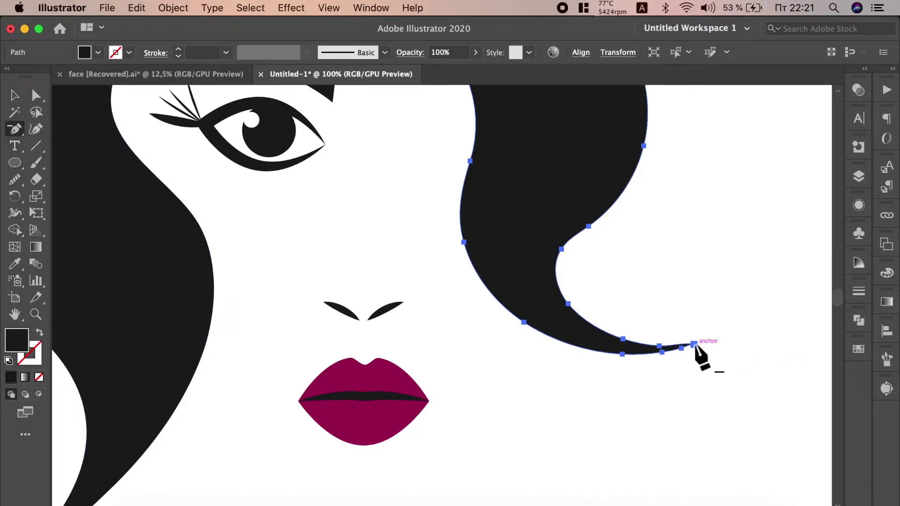
scroll(683, 356, up, 5)
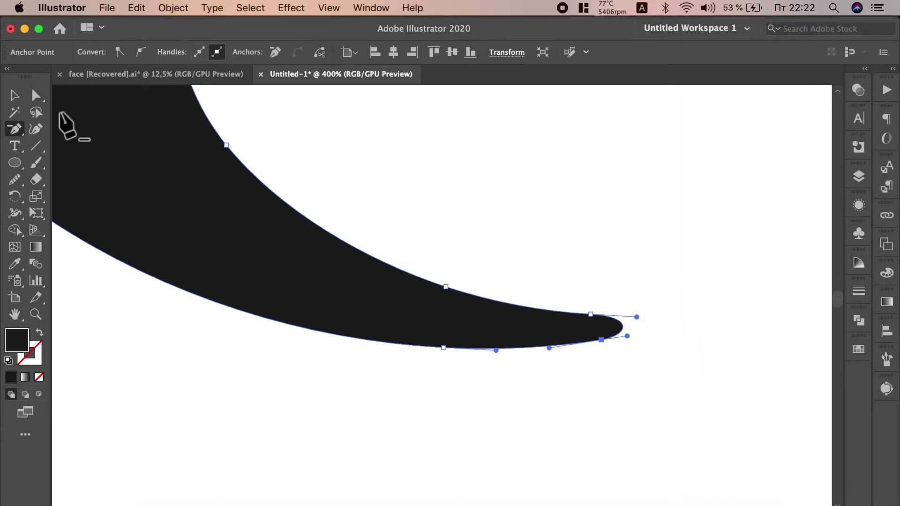
click(602, 339)
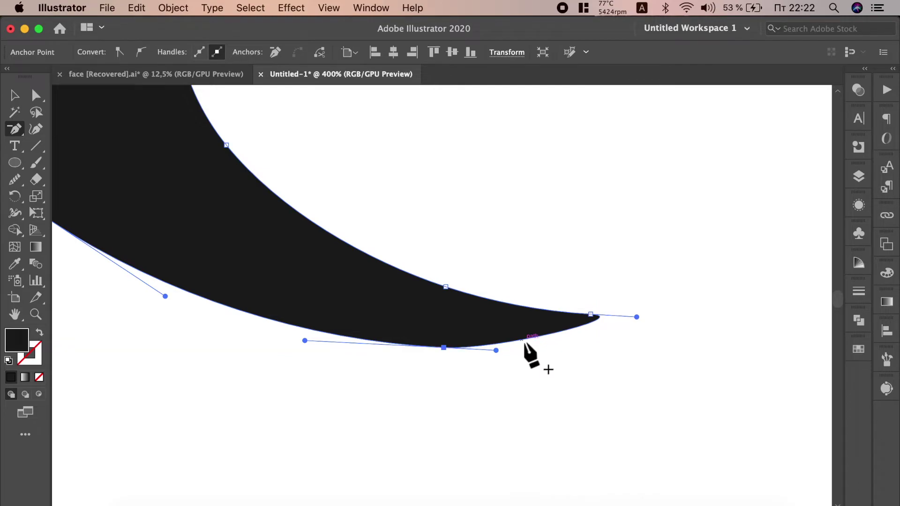
scroll(532, 355, down, 5)
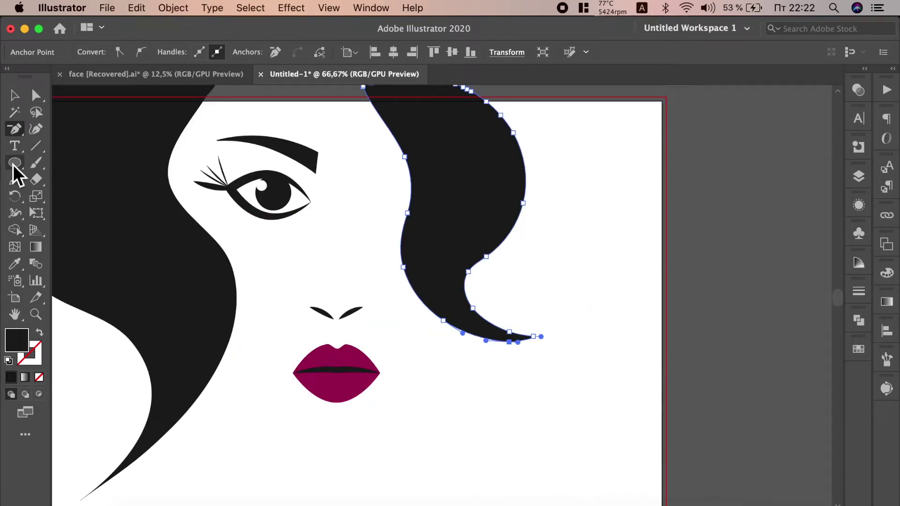
click(466, 281)
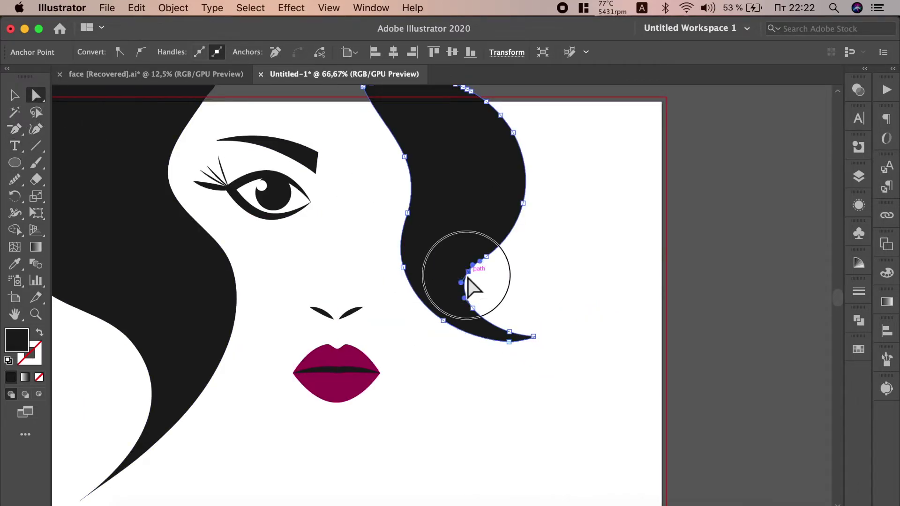
- Drag the curl's inner-bend anchor right and smooth its lower and right edges
drag(487, 261, 499, 264)
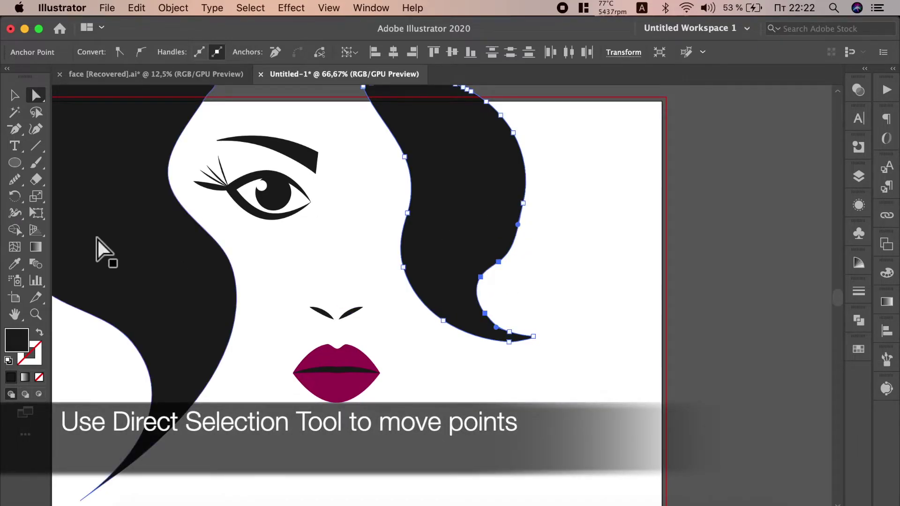
click(14, 179)
mouse_move(555, 358)
mouse_down()
mouse_move(490, 272)
mouse_move(535, 160)
mouse_up()
scroll(555, 263, down, 2)
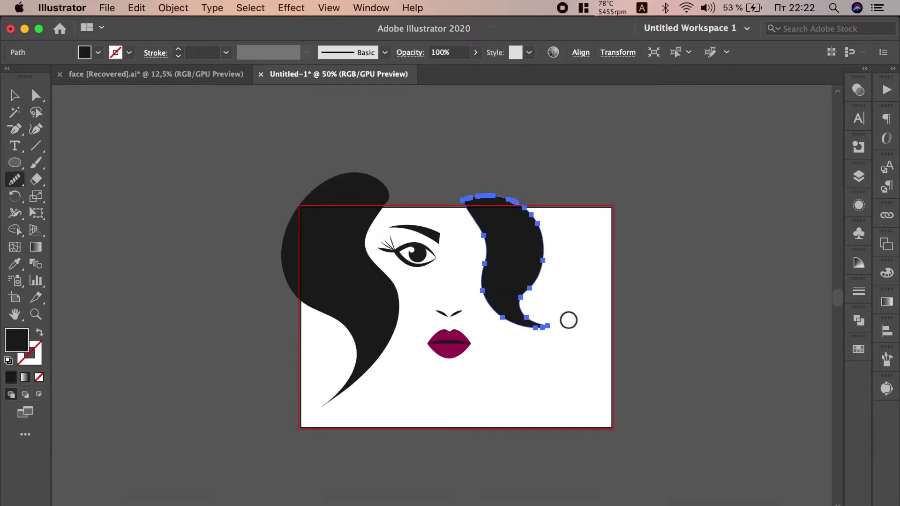
- Widen the hair curl slightly to the left and raise it higher
click(14, 96)
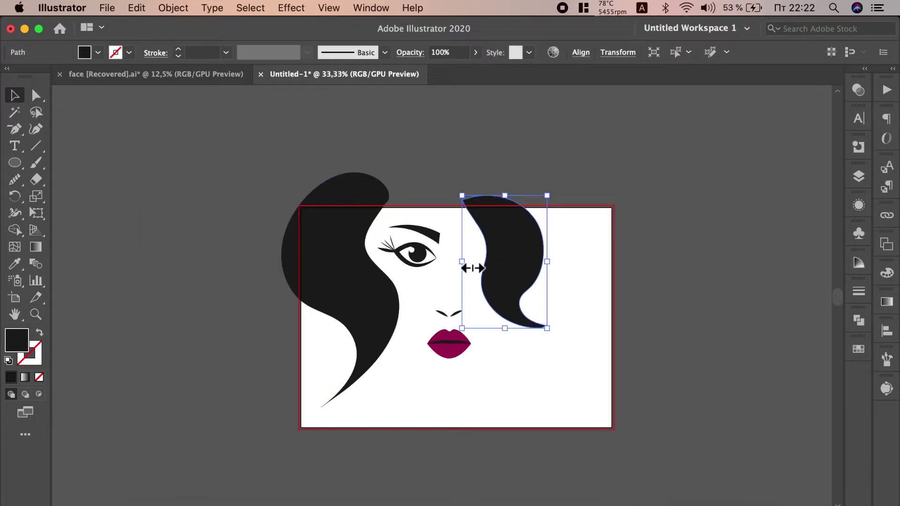
drag(472, 268, 458, 268)
drag(522, 272, 521, 241)
click(583, 277)
drag(15, 179, 66, 195)
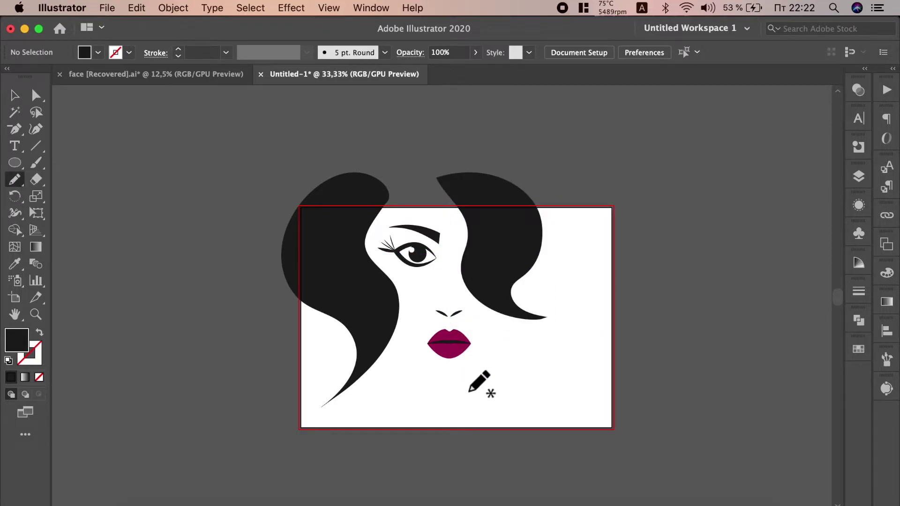
key(shift+x)
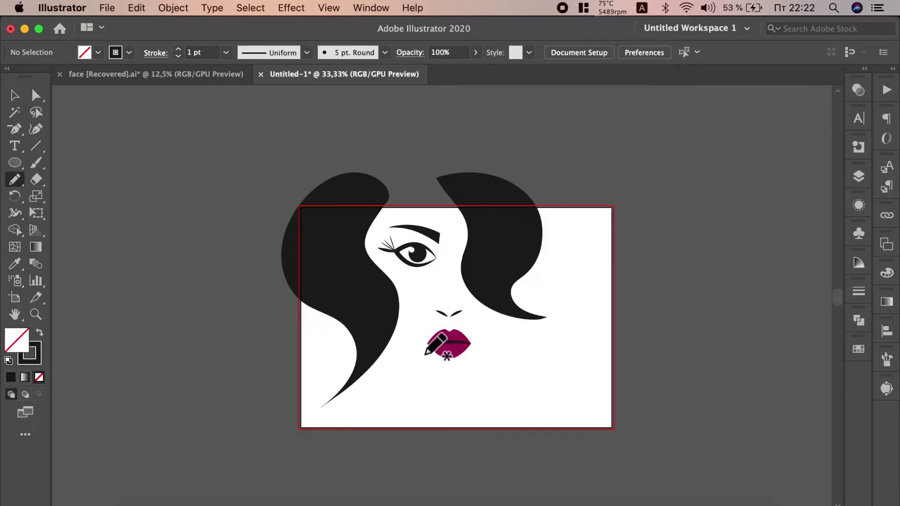
- Draw a curved chin line under the lips with an elliptical width profile and 6 pt stroke
drag(402, 349, 464, 402)
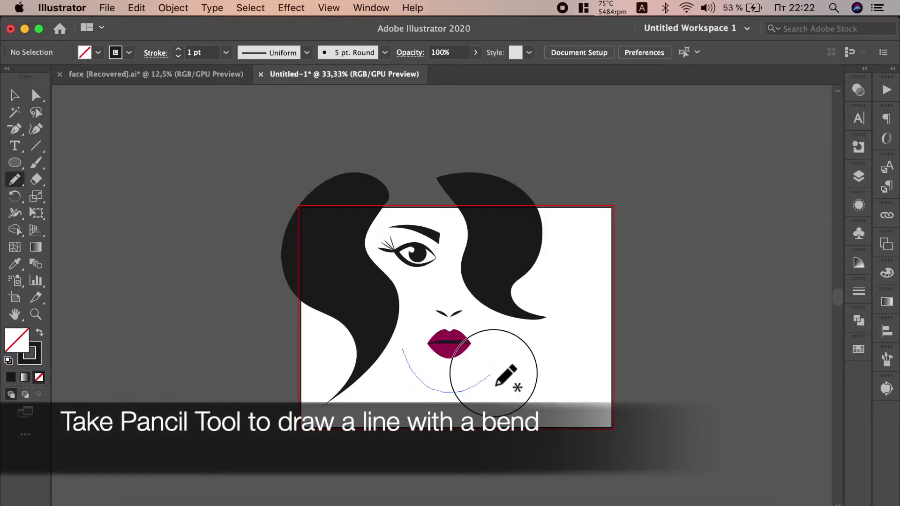
drag(464, 402, 495, 370)
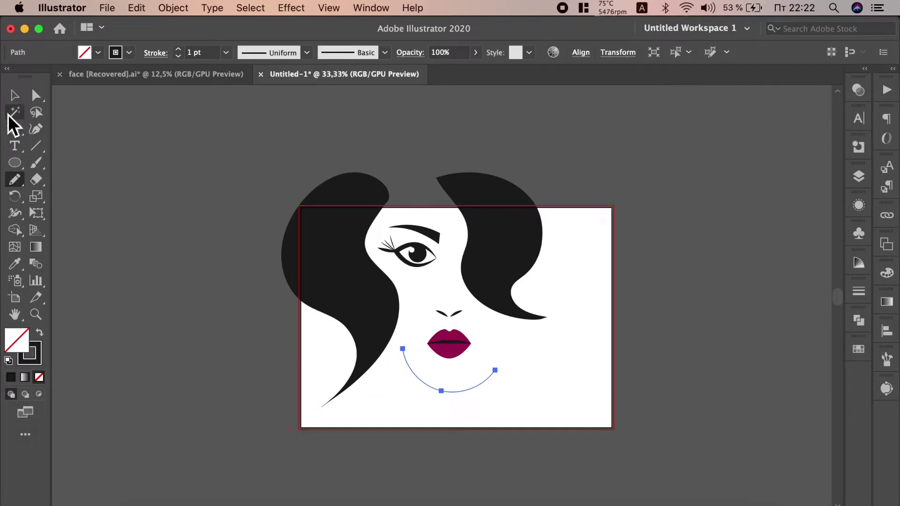
click(38, 362)
click(307, 52)
click(291, 95)
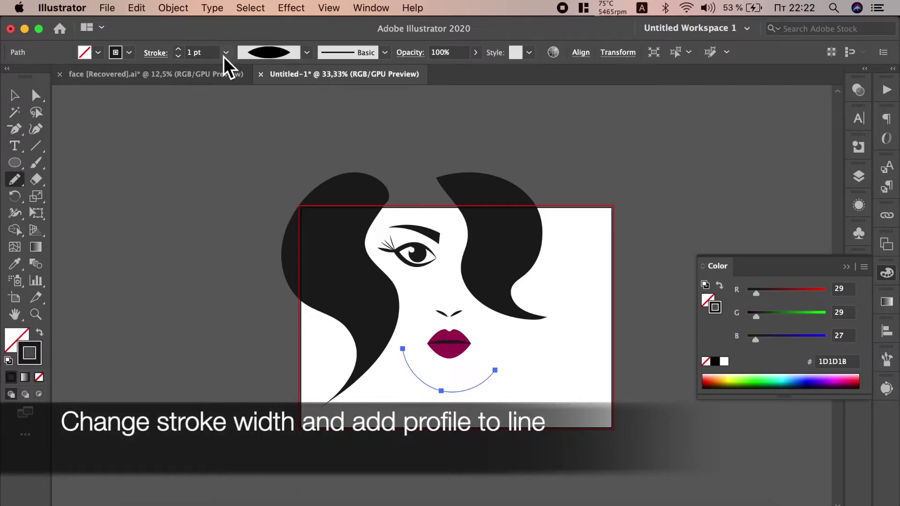
click(226, 53)
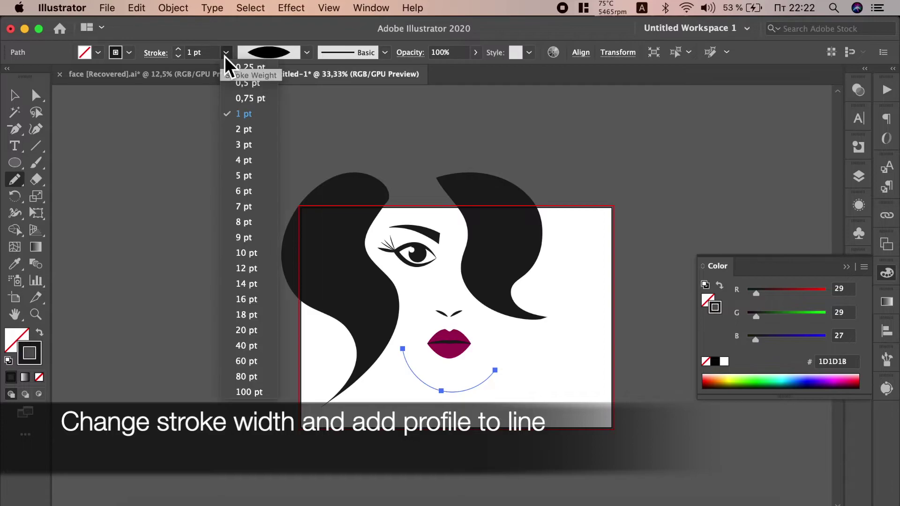
click(245, 192)
click(36, 95)
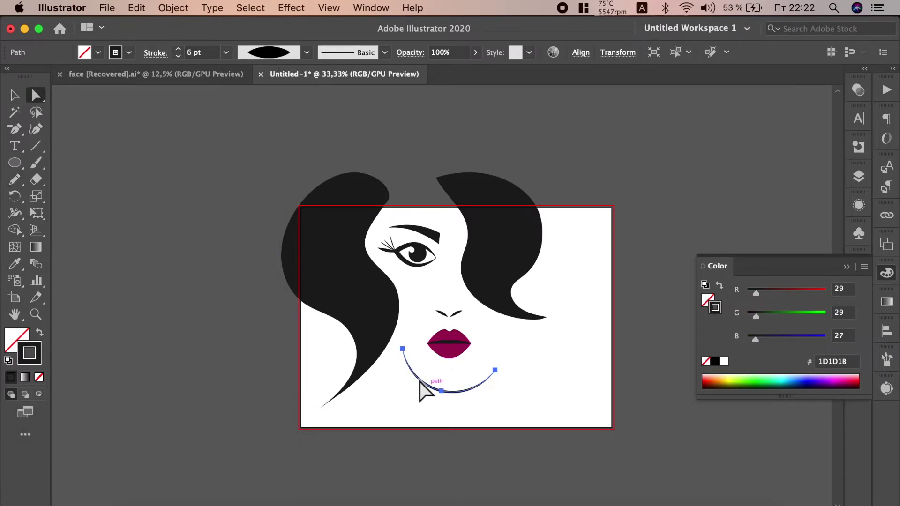
scroll(424, 391, up, 1)
- Move the chin curve's bottom anchor and right-side handles to reshape it into a deeper U
drag(441, 395, 450, 402)
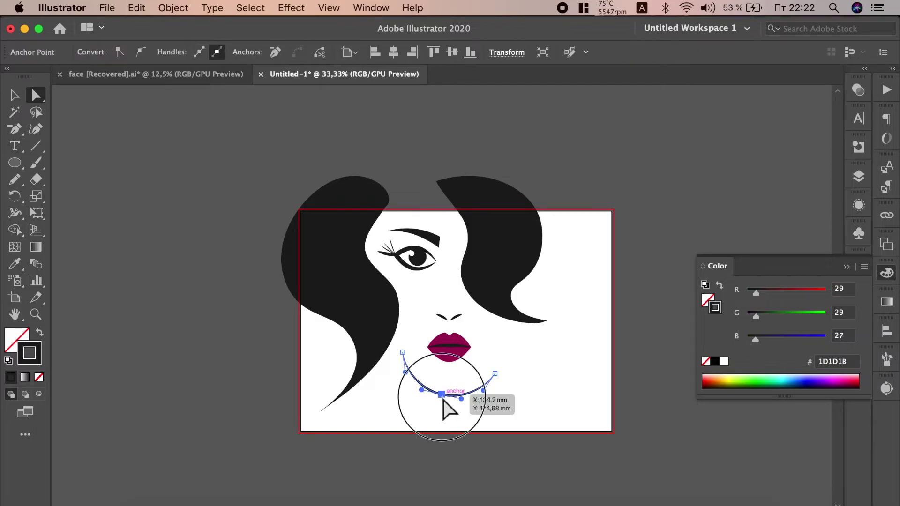
drag(495, 374, 495, 367)
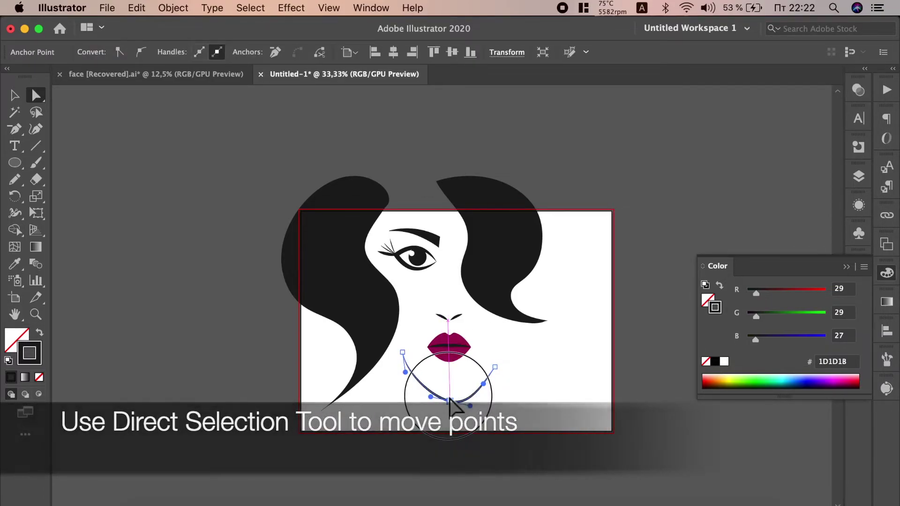
drag(450, 401, 449, 393)
drag(495, 367, 491, 359)
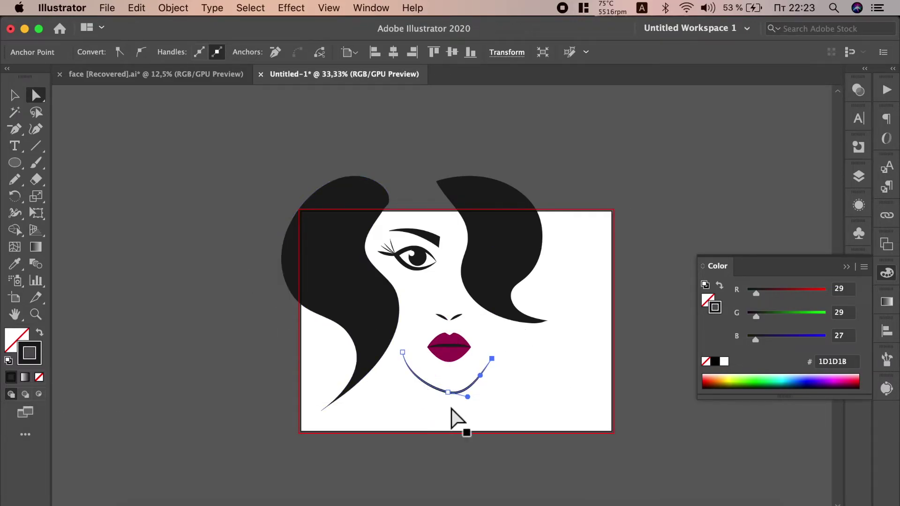
scroll(445, 401, up, 1)
scroll(446, 401, up, 1)
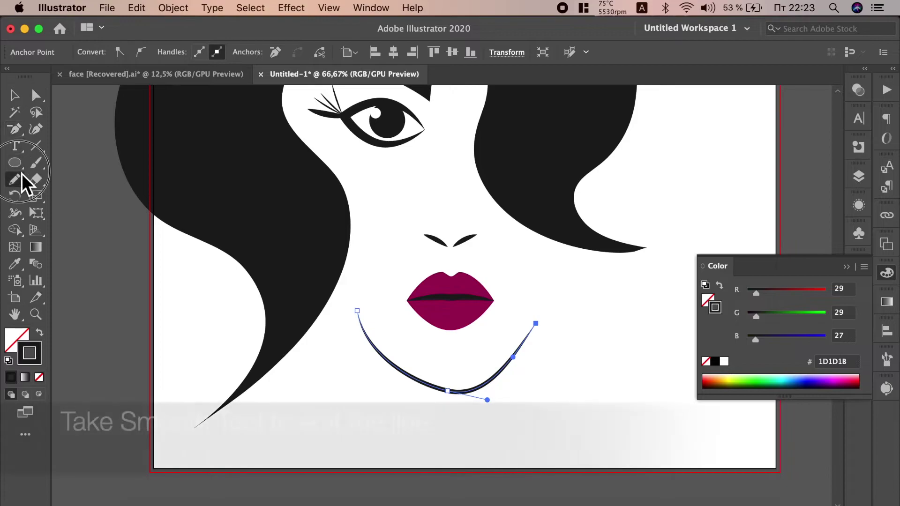
- Run the Smooth tool along the chin line to even out the curve
drag(22, 174, 80, 213)
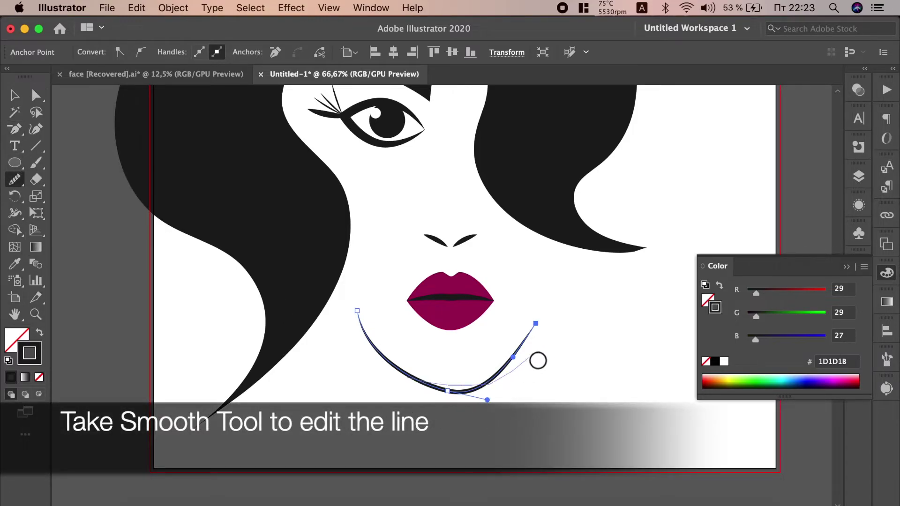
drag(538, 361, 502, 376)
mouse_move(362, 328)
mouse_down()
mouse_move(466, 391)
mouse_move(536, 353)
mouse_up()
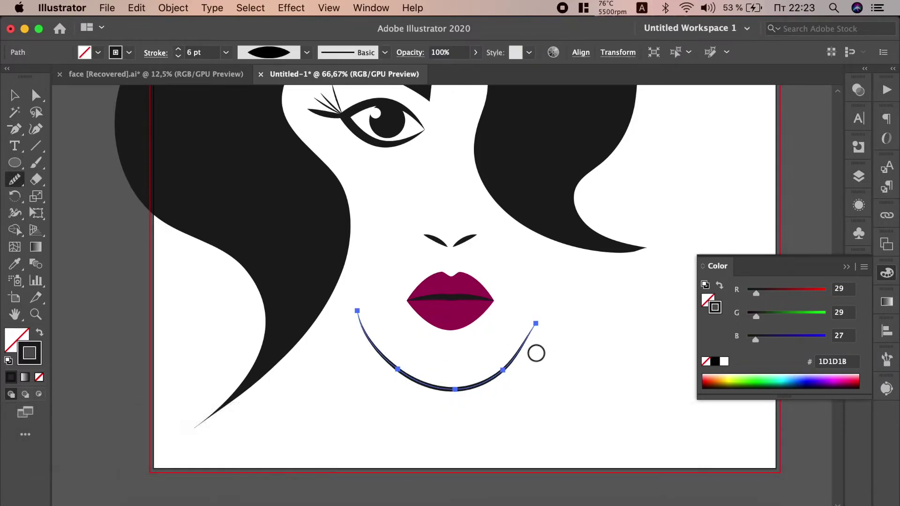
click(14, 95)
- Alt-drag a copy of the chin curve and rotate it into a neck line sweeping down right
drag(364, 357, 371, 356)
drag(464, 396, 617, 416)
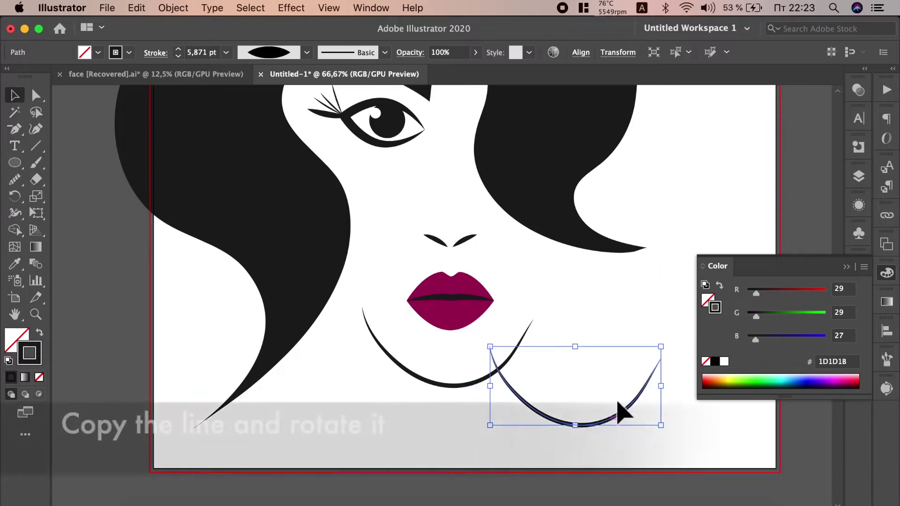
drag(672, 348, 532, 396)
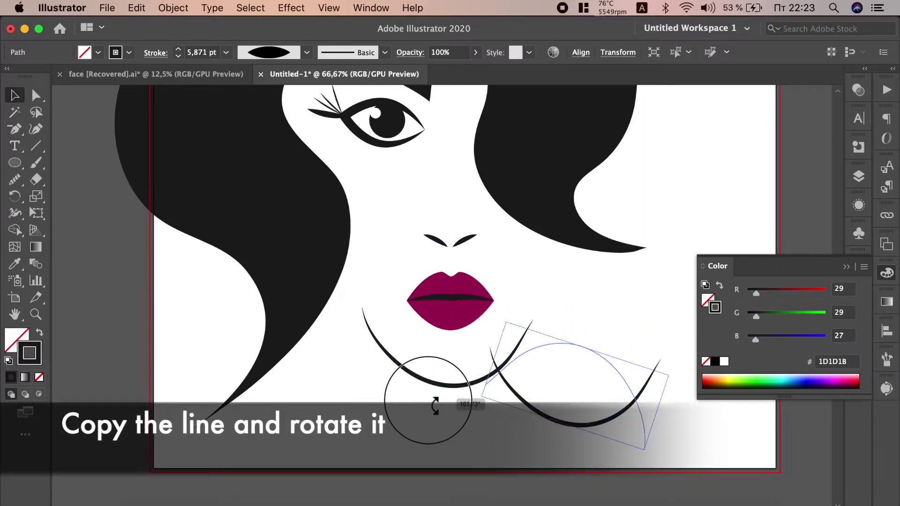
drag(628, 389, 654, 356)
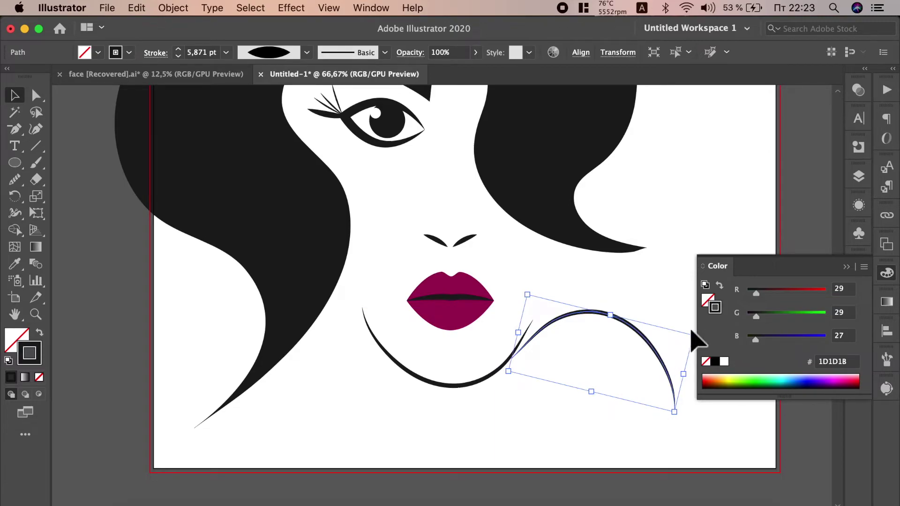
scroll(443, 366, down, 1)
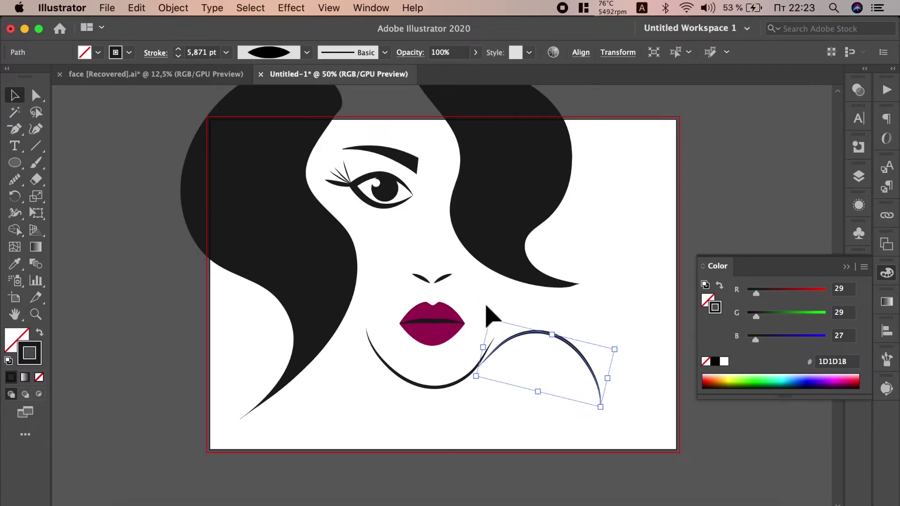
mouse_move(487, 317)
mouse_down()
mouse_move(626, 429)
mouse_move(613, 386)
mouse_move(686, 413)
mouse_up()
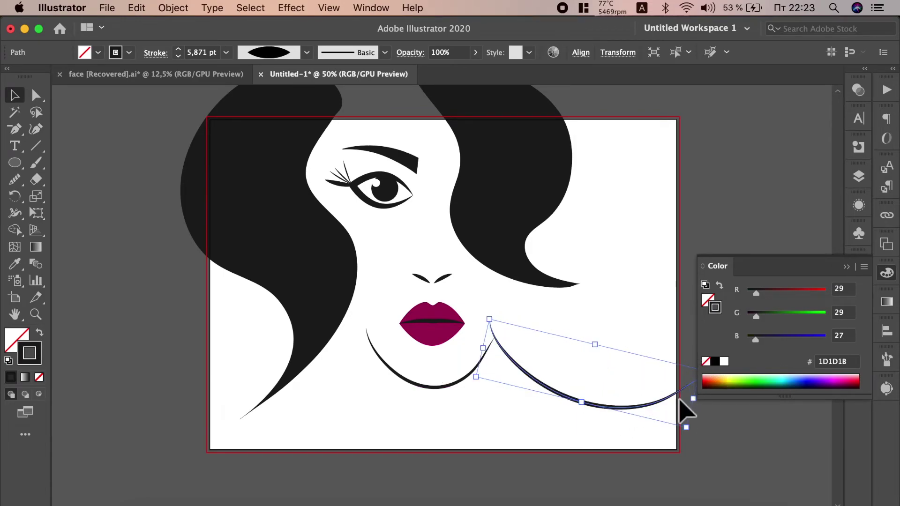
drag(609, 415, 617, 440)
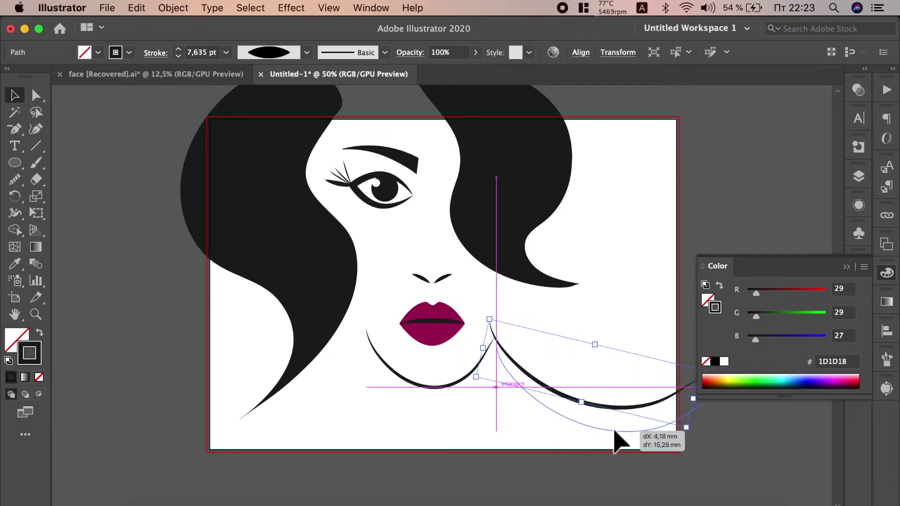
- Widen the original chin curve slightly, stretching it to the left
click(420, 392)
drag(375, 365, 365, 365)
drag(486, 372, 497, 372)
click(536, 403)
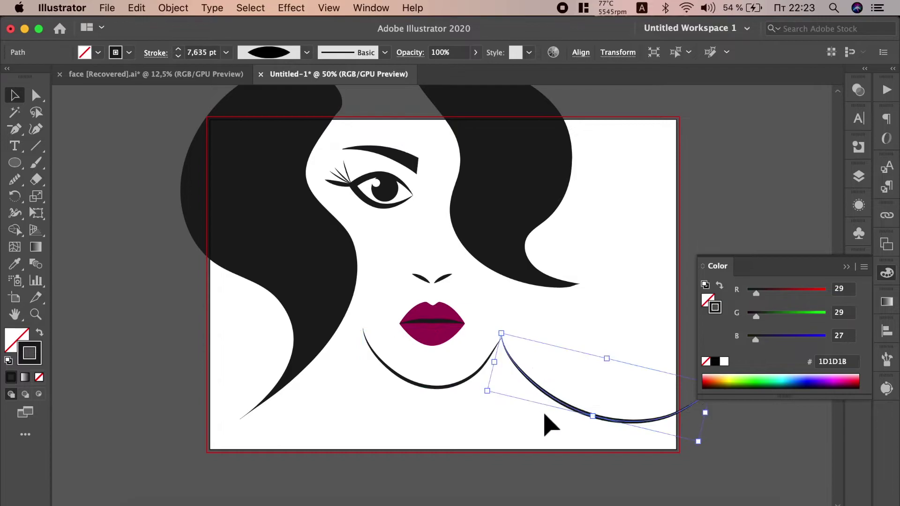
click(585, 480)
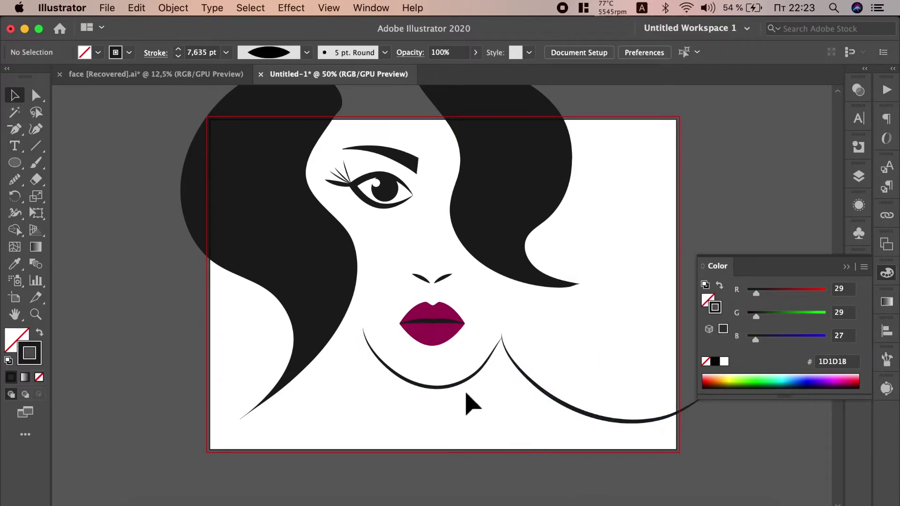
scroll(317, 413, down, 1)
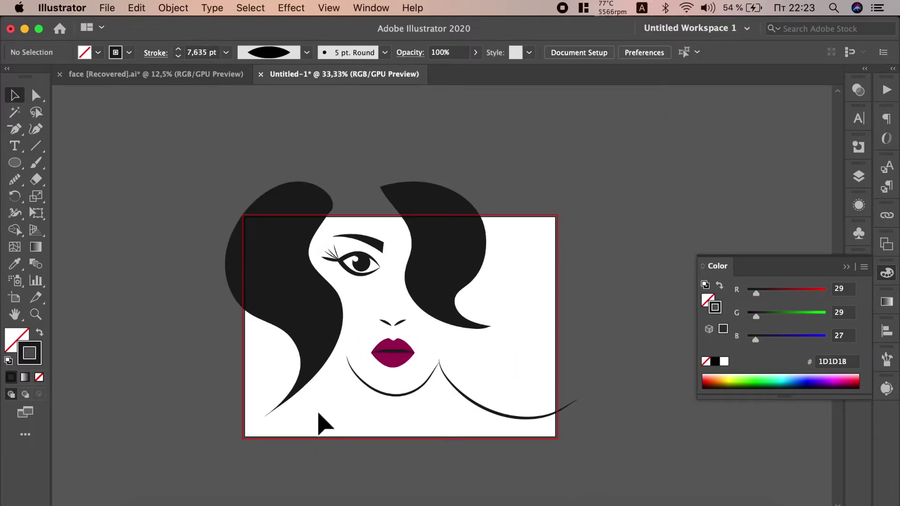
click(349, 378)
drag(353, 384, 342, 384)
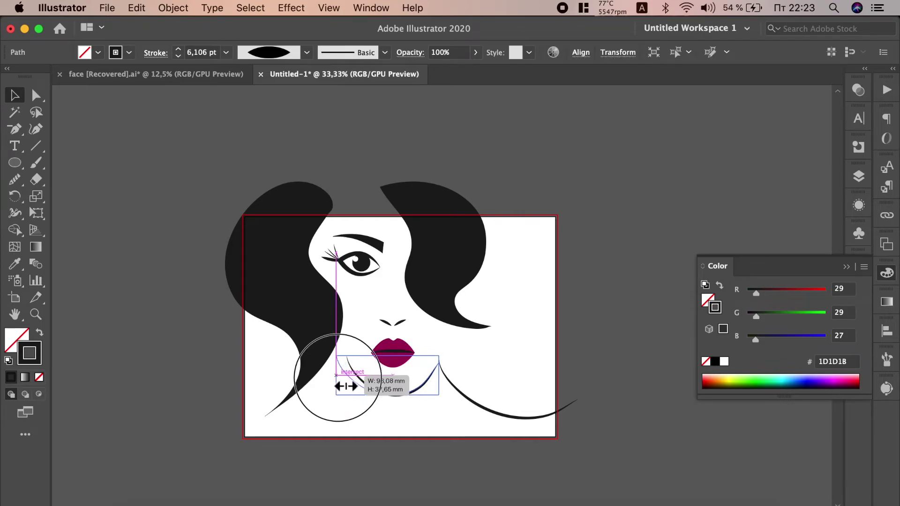
click(536, 365)
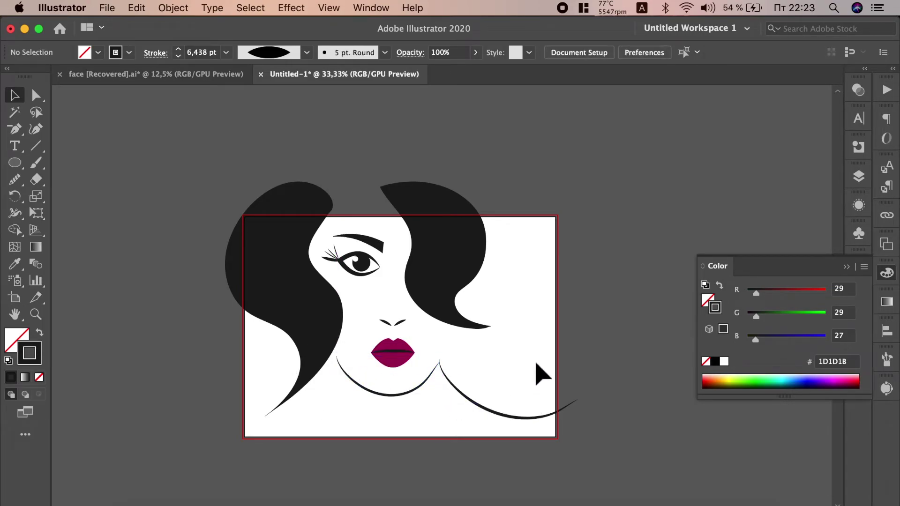
- Draw a rectangle covering the artboard with an orange FF8117 fill and no outline
click(14, 164)
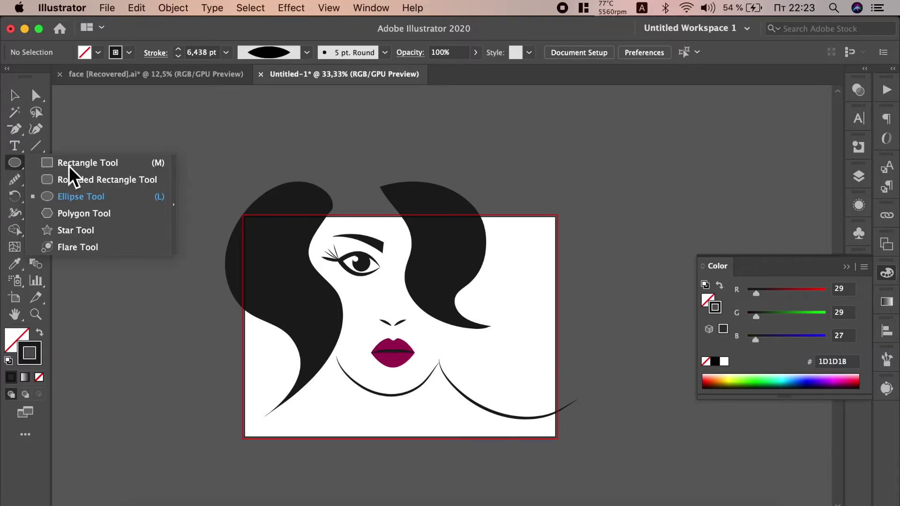
key(m)
drag(234, 209, 565, 449)
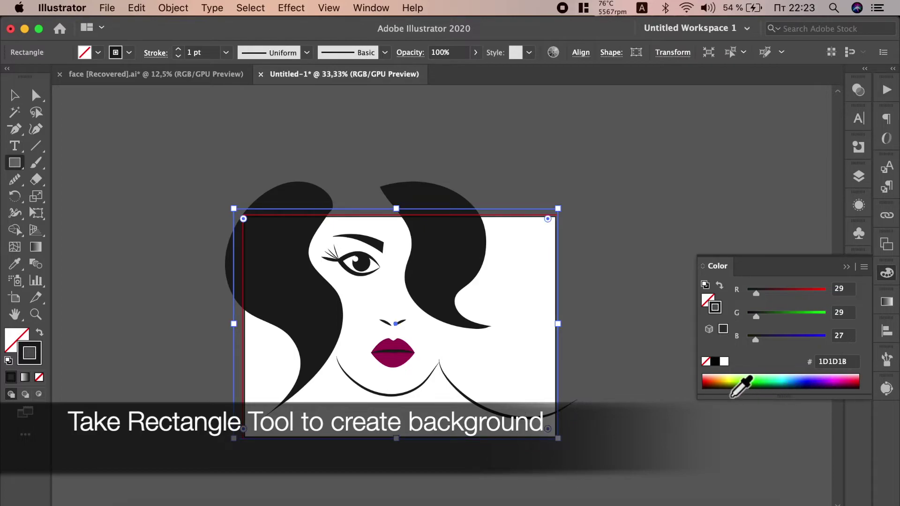
click(722, 386)
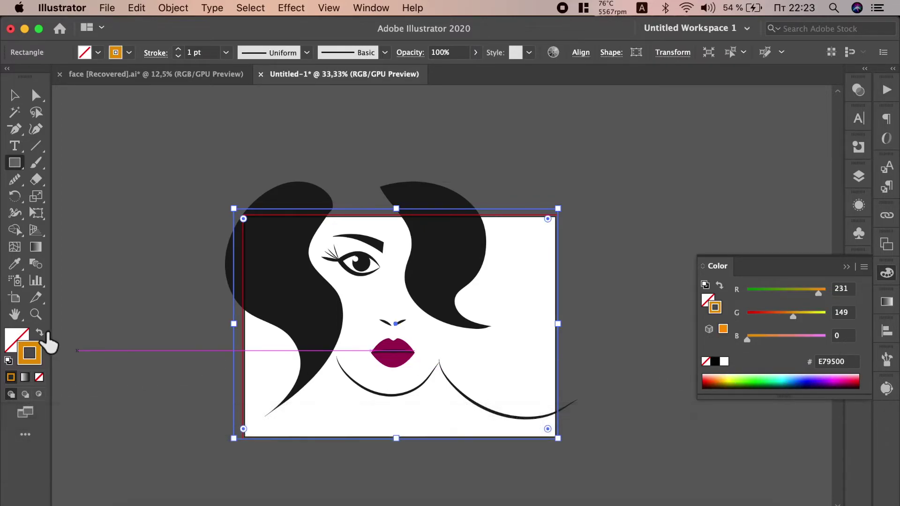
click(40, 332)
click(716, 387)
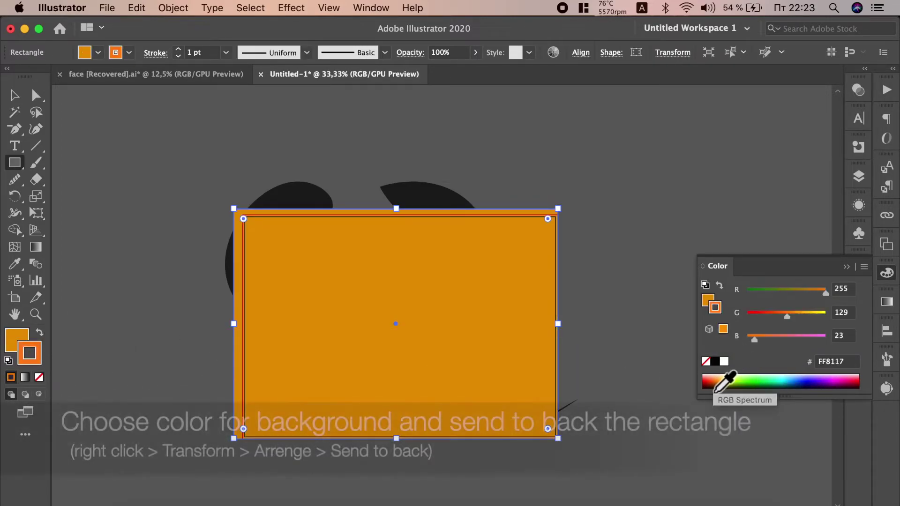
click(39, 333)
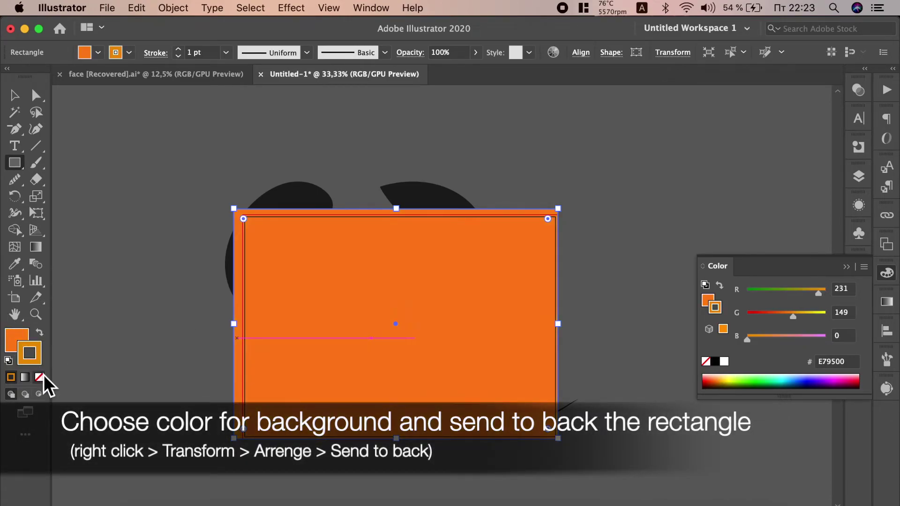
click(39, 377)
click(21, 339)
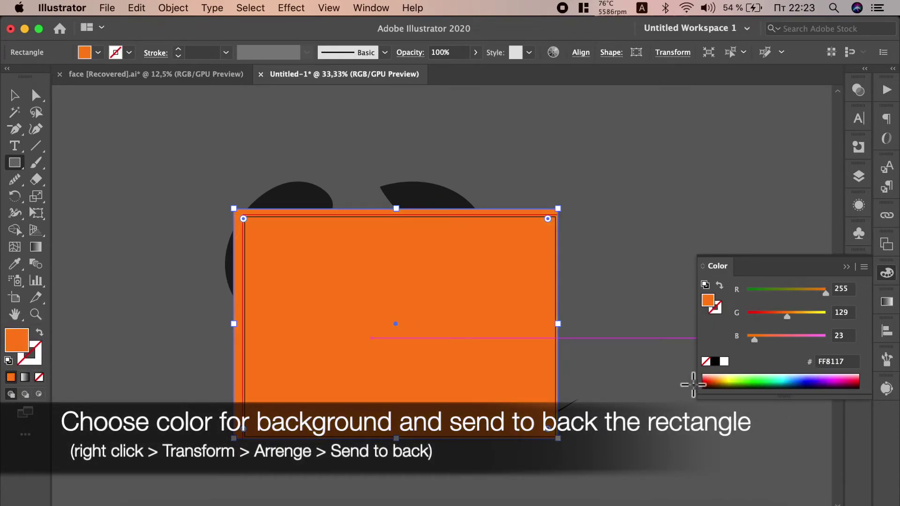
- Send the orange rectangle behind the face and shift its colour to FF6917
click(14, 95)
right_click(381, 293)
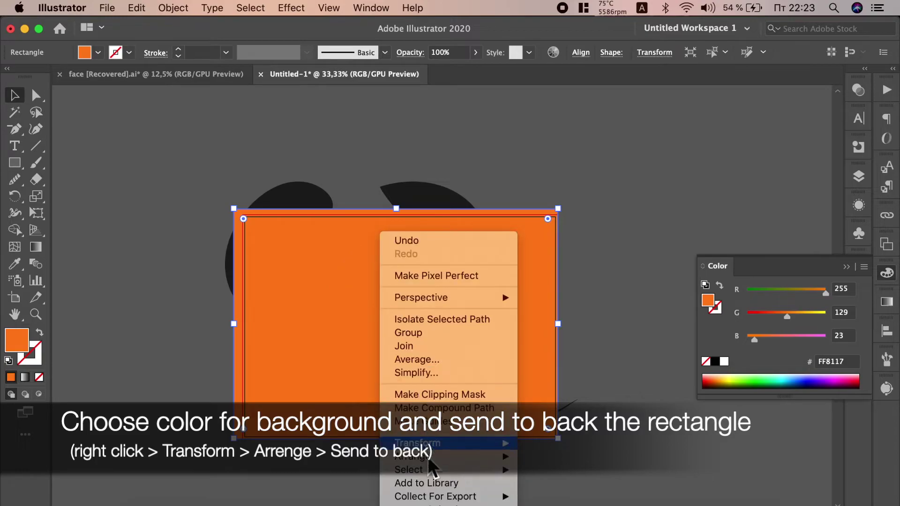
mouse_move(422, 457)
click(585, 488)
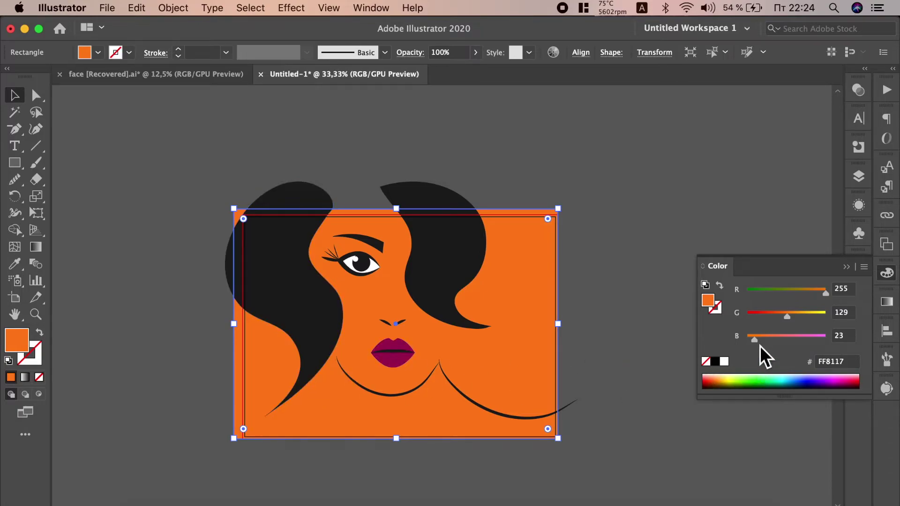
drag(789, 319, 781, 320)
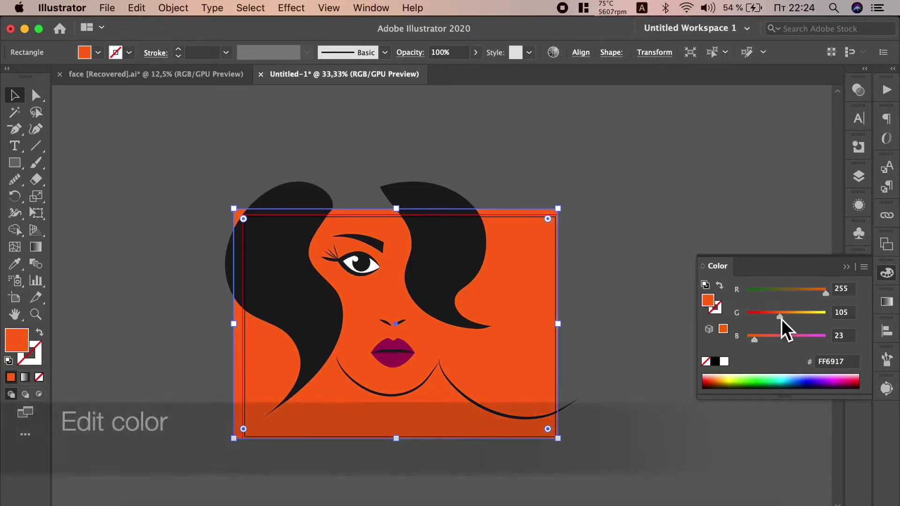
click(398, 354)
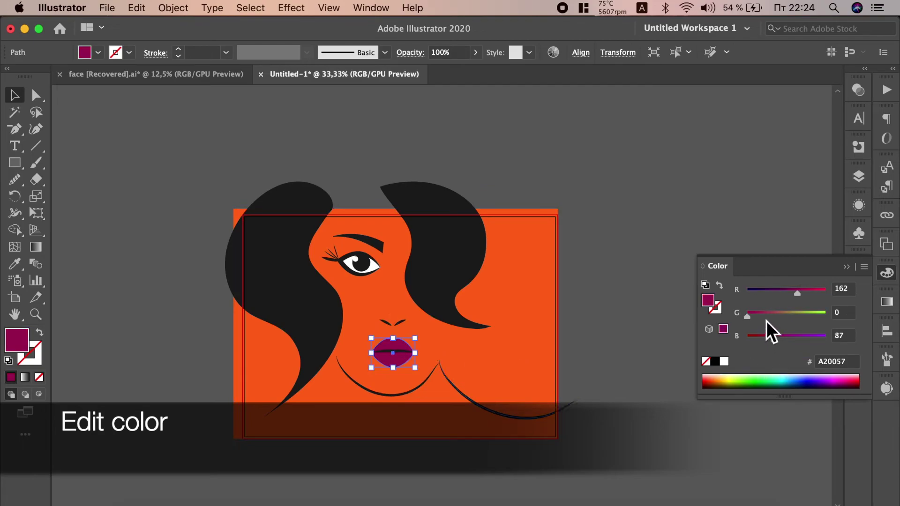
- Lower the lips' red, green and blue values to a deep wine red, 7D1935
mouse_move(749, 319)
mouse_down()
mouse_move(763, 319)
mouse_move(755, 319)
mouse_up()
drag(800, 294, 789, 294)
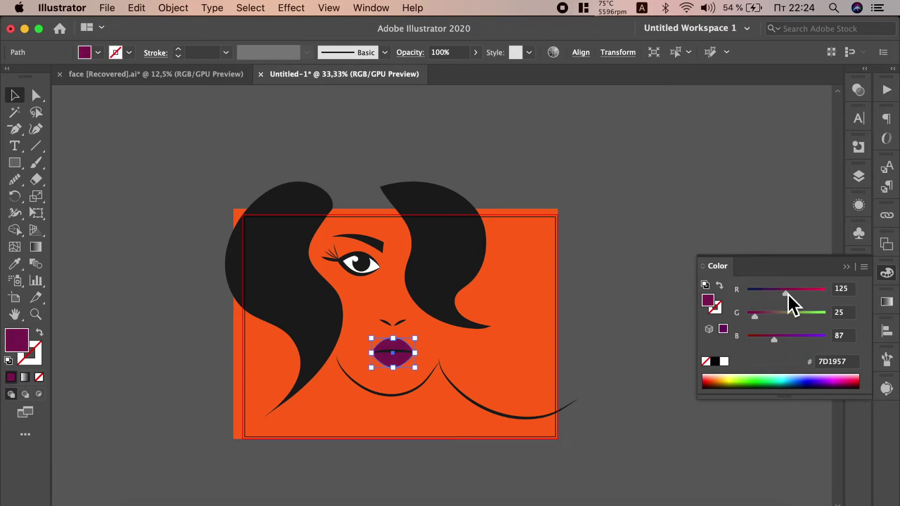
click(611, 283)
click(399, 363)
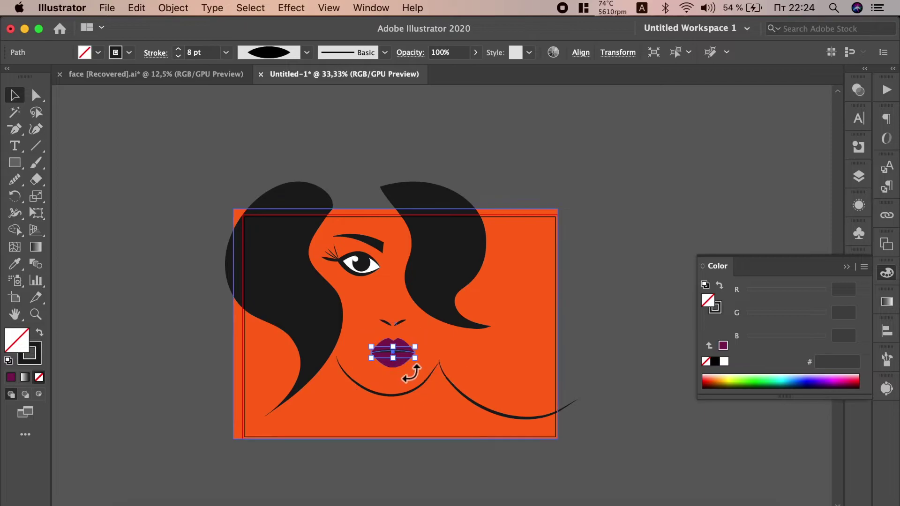
click(632, 401)
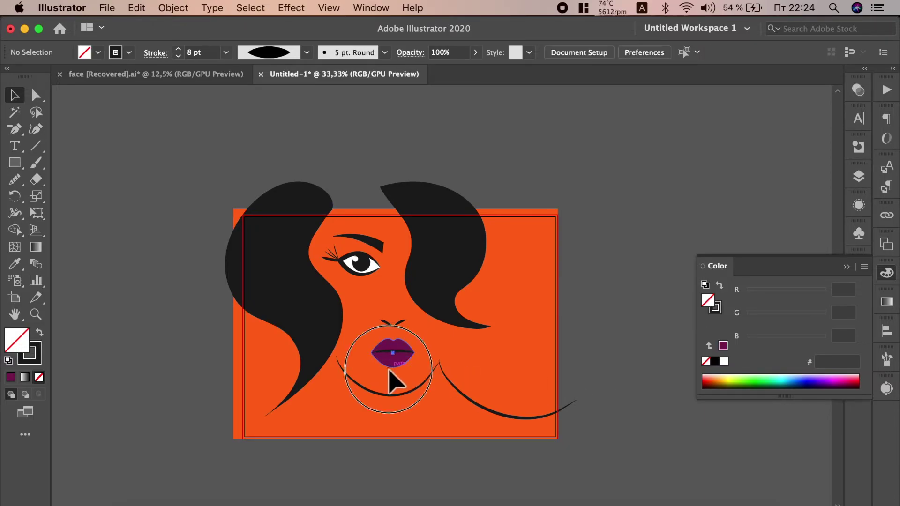
click(394, 361)
drag(772, 344, 764, 344)
click(631, 334)
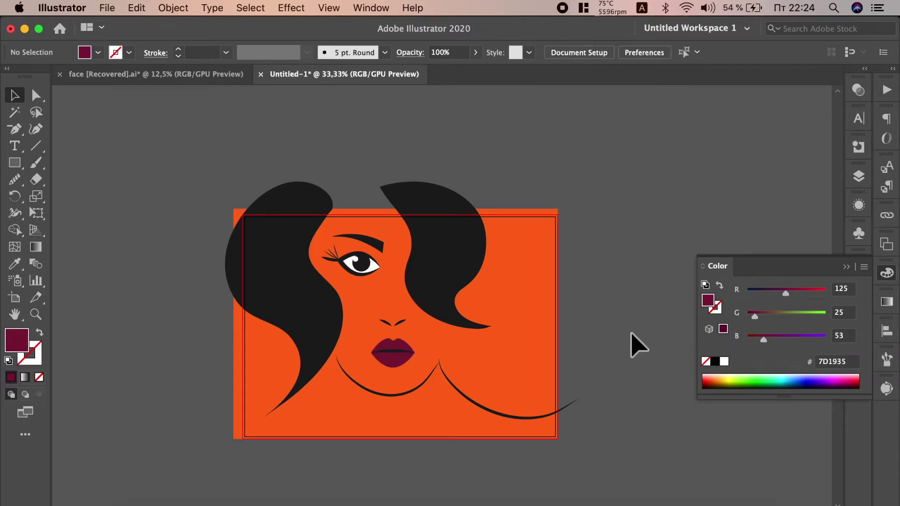
click(15, 164)
click(85, 197)
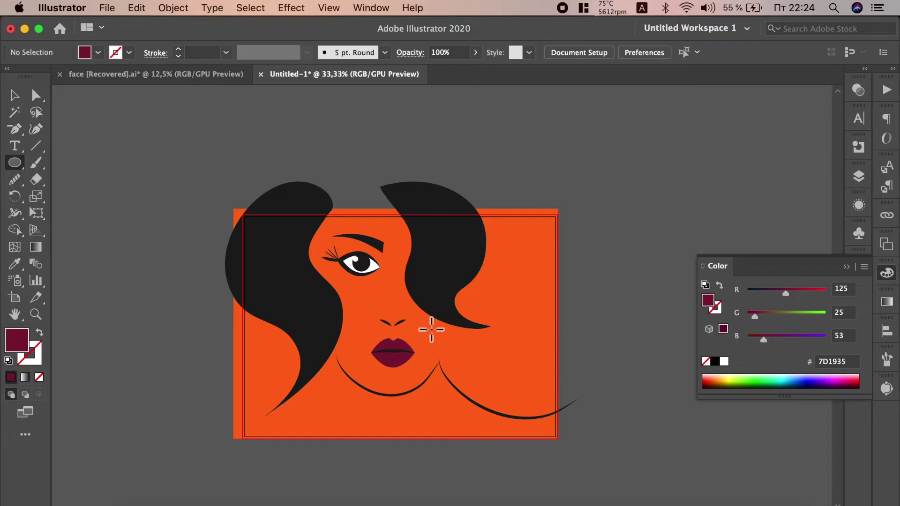
- Draw a small unfilled circle beside the nose with a 7 pt white outline
scroll(508, 348, up, 1)
drag(463, 332, 469, 355)
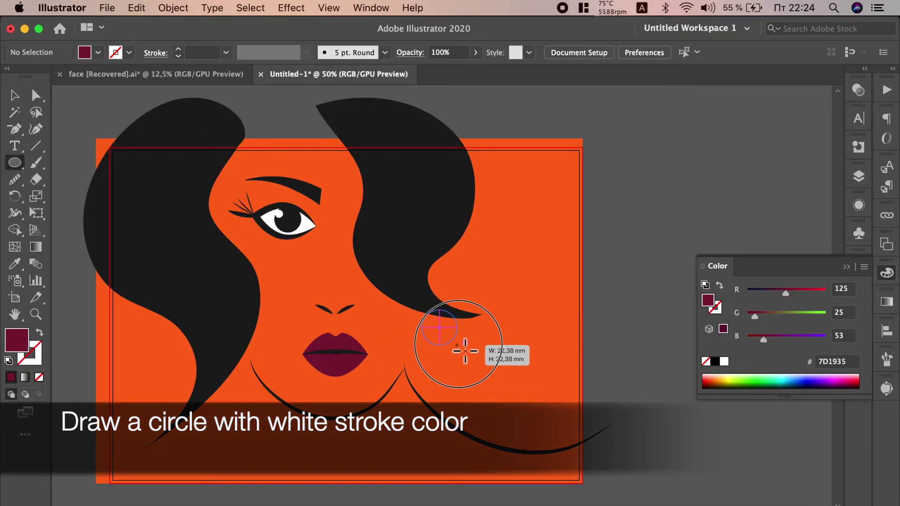
drag(469, 354, 465, 351)
click(40, 335)
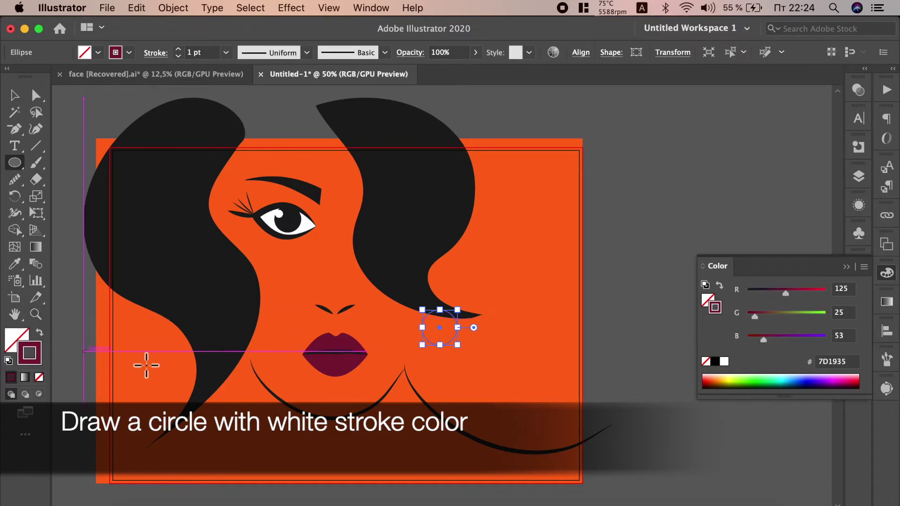
click(725, 362)
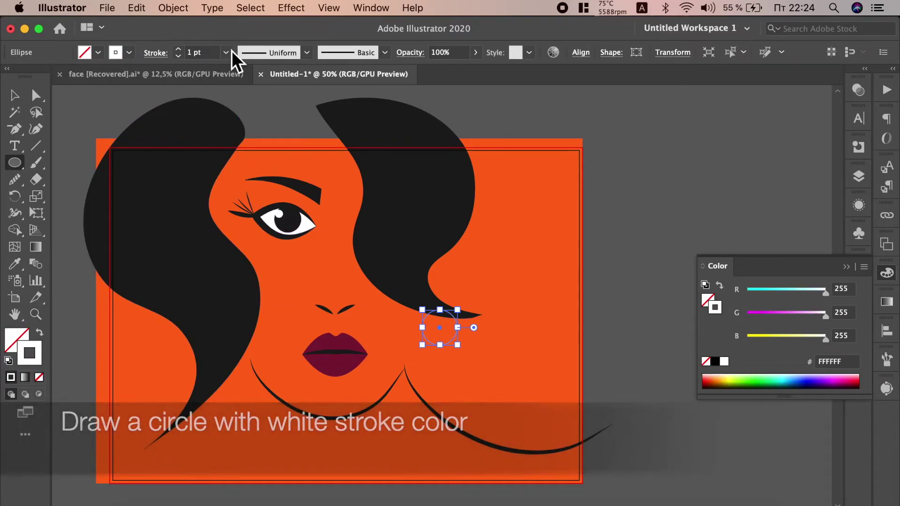
click(225, 52)
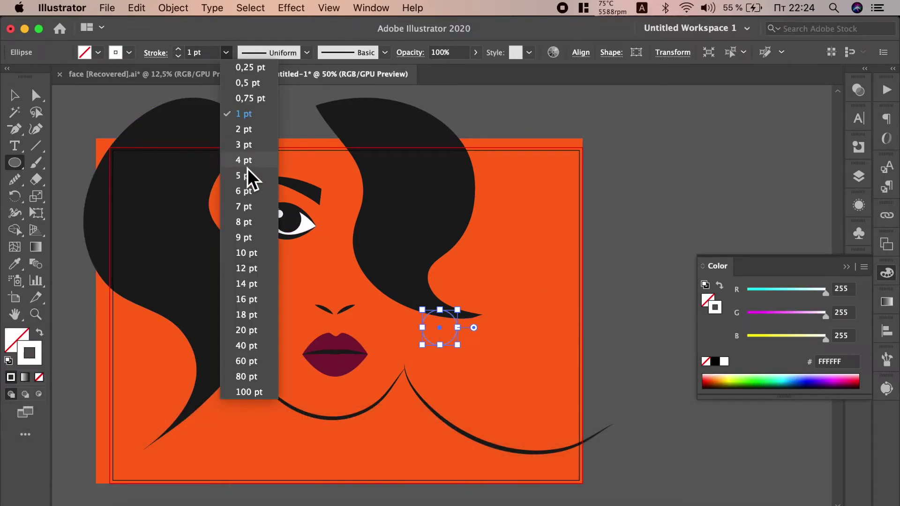
click(244, 206)
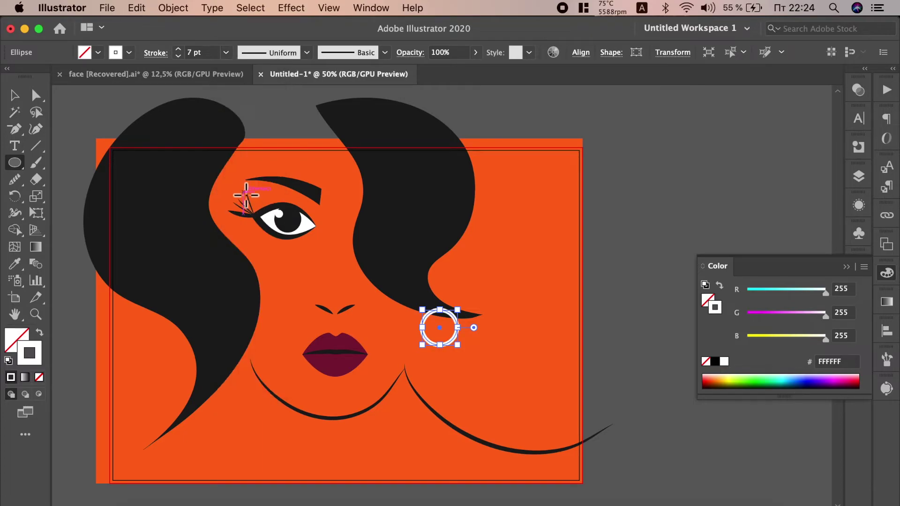
click(226, 53)
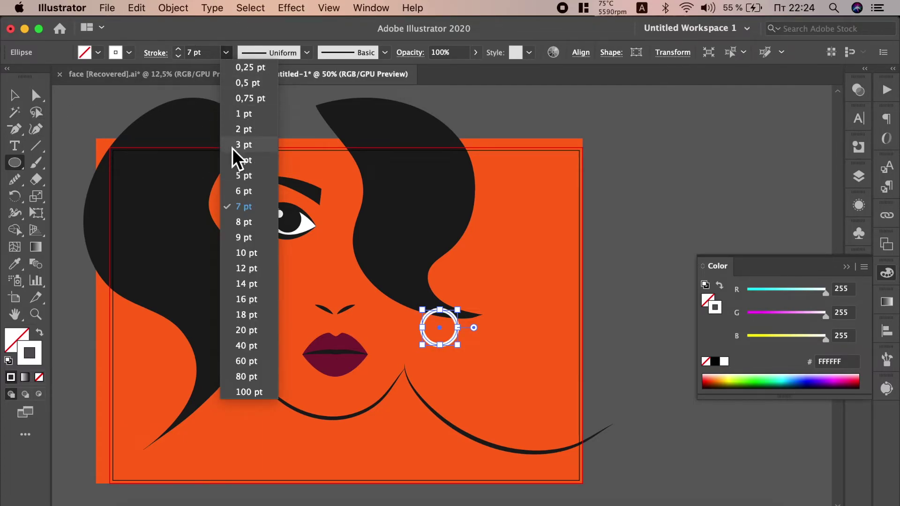
- Thin the circle's outline to 3 pt and duplicate it below the original
click(244, 144)
click(15, 95)
scroll(468, 356, up, 2)
mouse_move(450, 336)
mouse_down()
mouse_move(450, 389)
mouse_move(482, 424)
mouse_move(470, 392)
mouse_up()
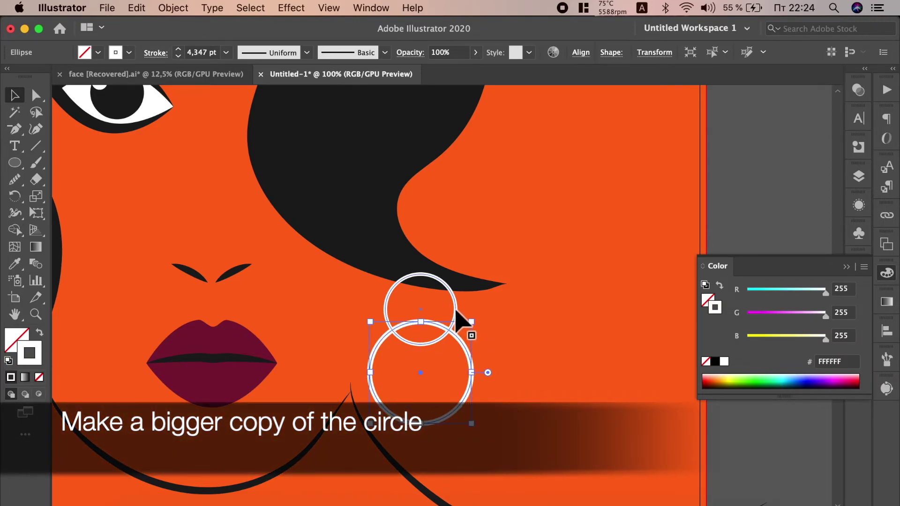
- Give both overlapping circles a 5 pt white outline to form the hoop earring
shift+click(455, 313)
click(229, 53)
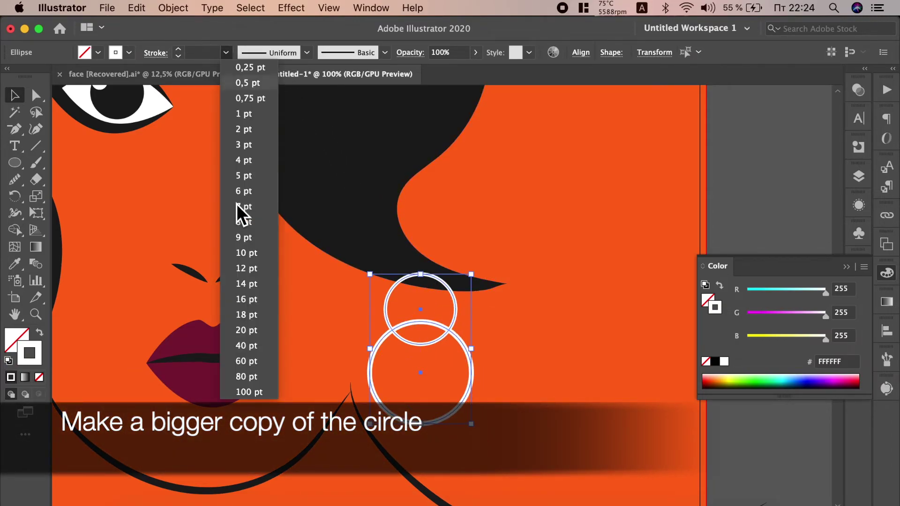
click(244, 175)
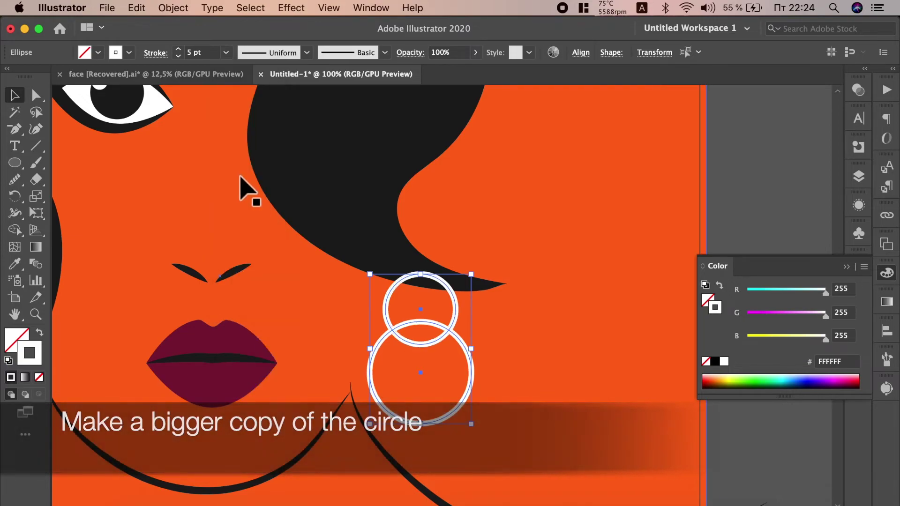
click(366, 208)
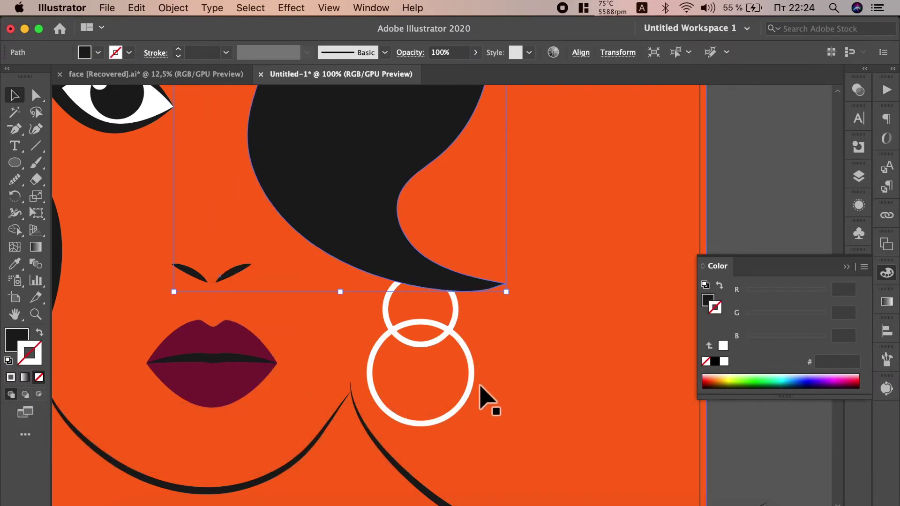
click(482, 409)
click(468, 376)
shift+click(453, 316)
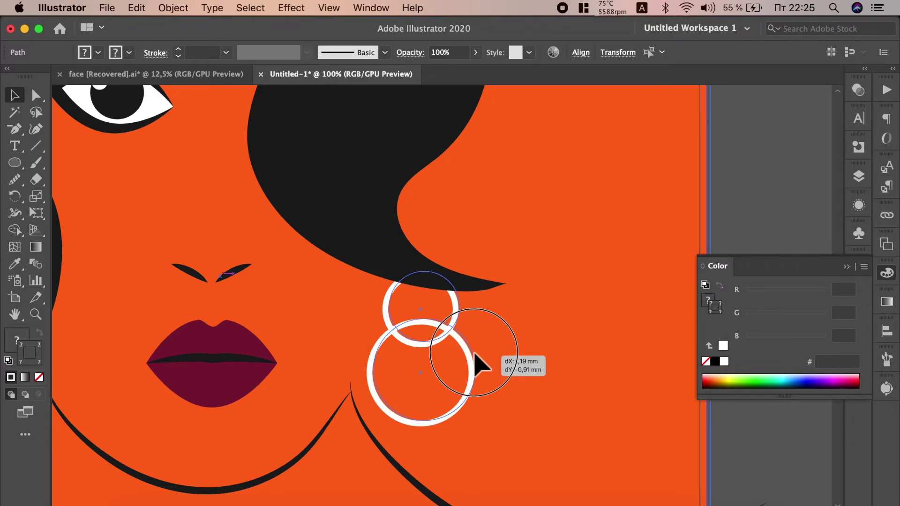
scroll(478, 347, down, 1)
click(674, 335)
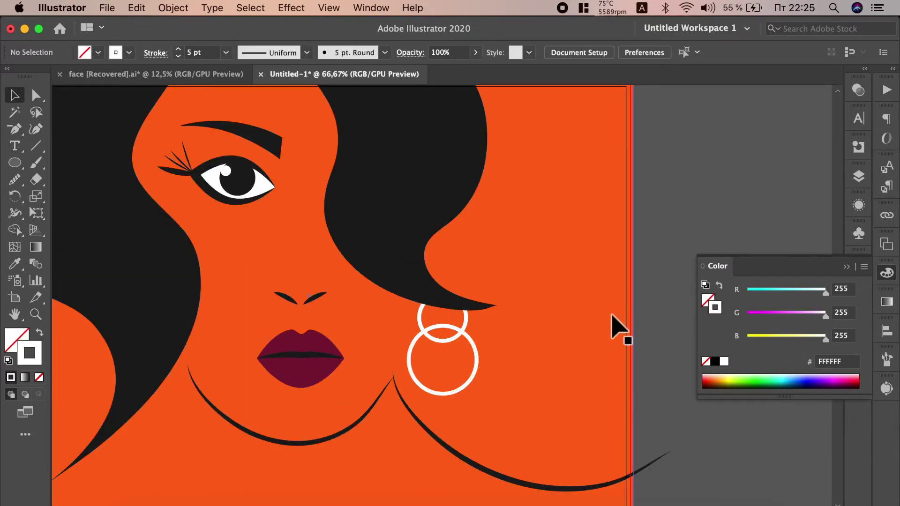
- Snap the orange rectangle's top-left corner to the artboard corner and close the Color panel
scroll(614, 327, down, 2)
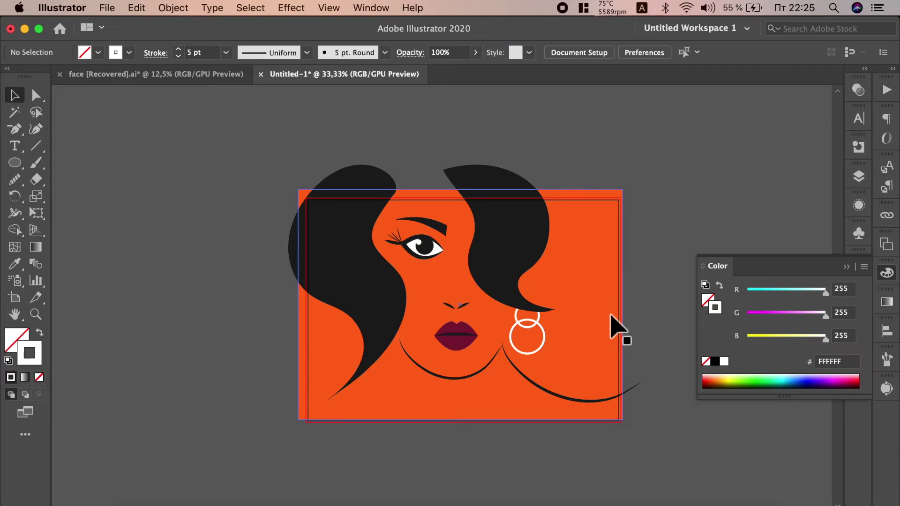
click(450, 378)
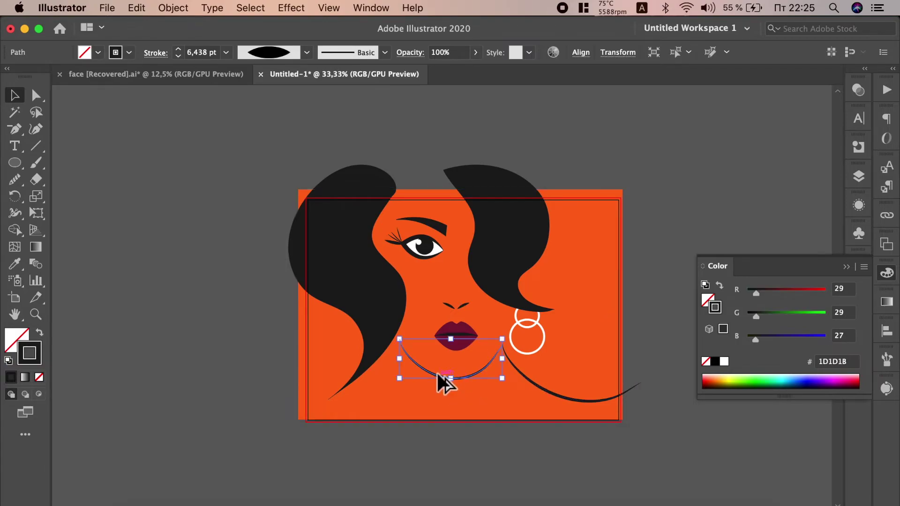
scroll(442, 382, right, 3)
click(579, 376)
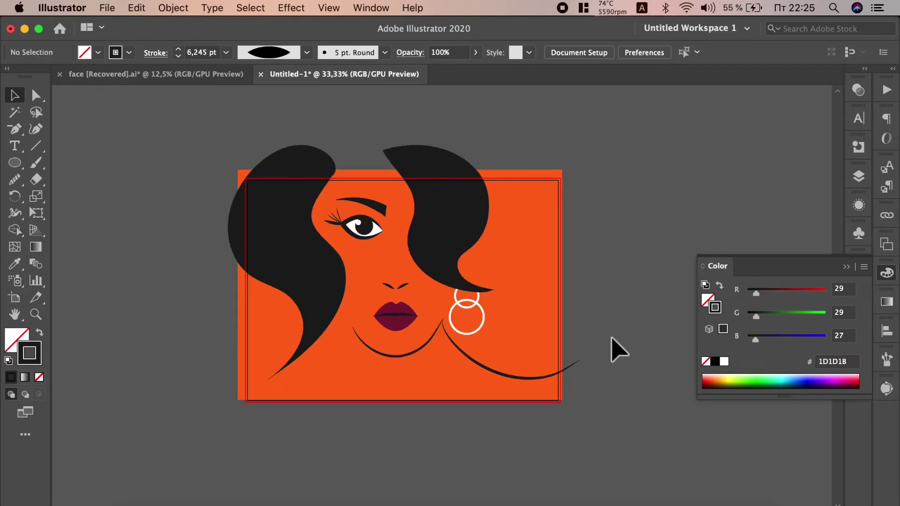
click(241, 178)
scroll(240, 175, up, 1)
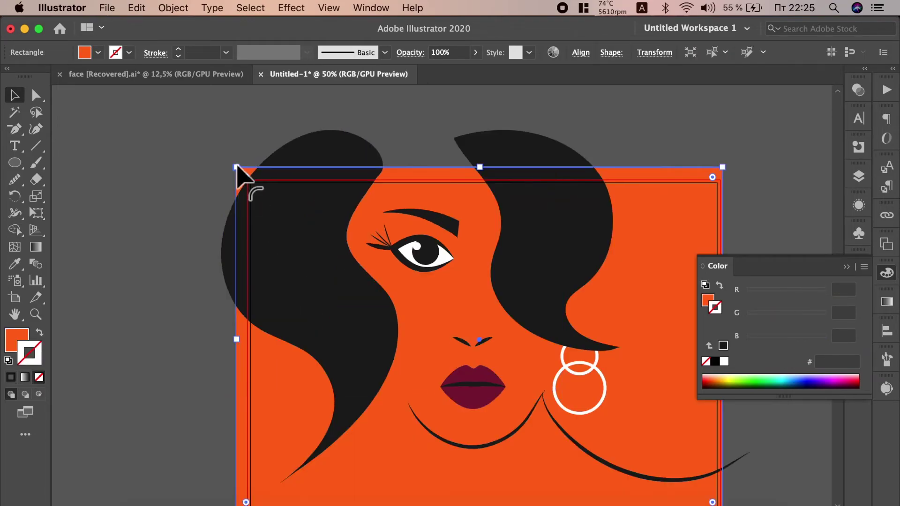
scroll(237, 177, up, 1)
drag(236, 165, 250, 183)
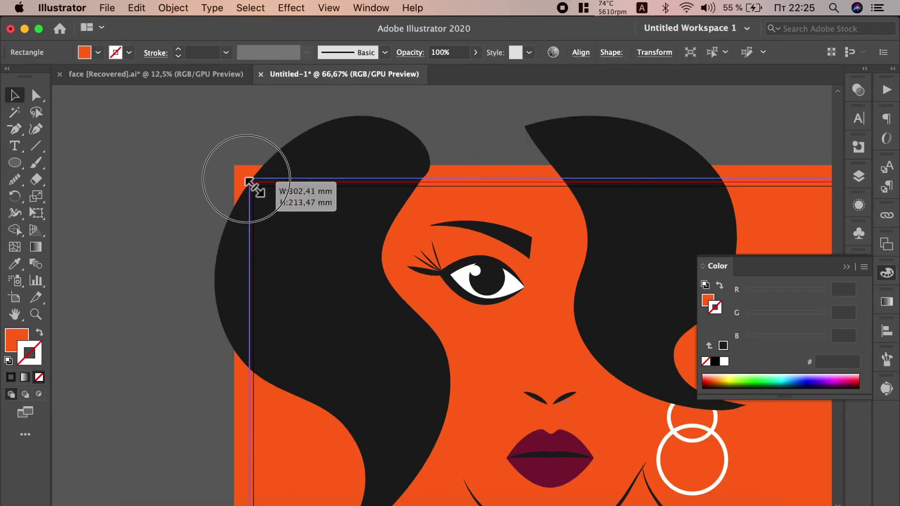
drag(249, 180, 248, 179)
scroll(248, 179, down, 1)
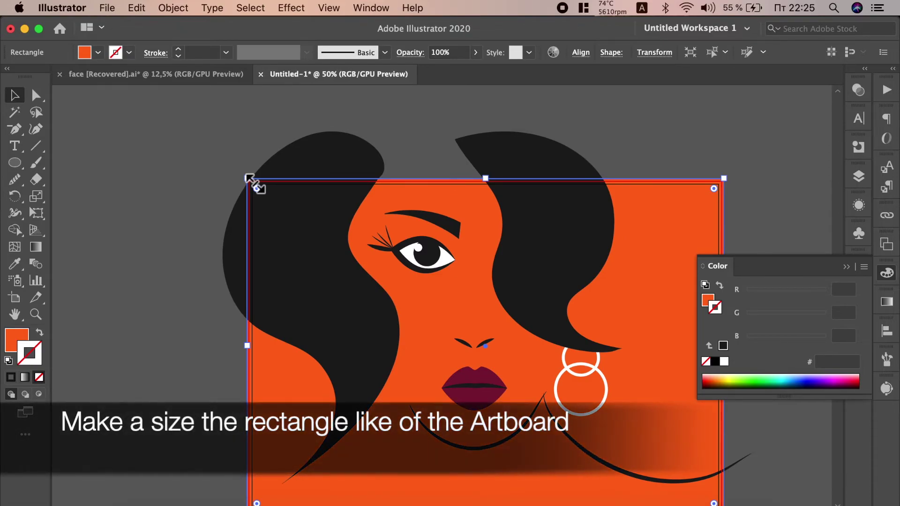
click(852, 271)
scroll(492, 222, down, 1)
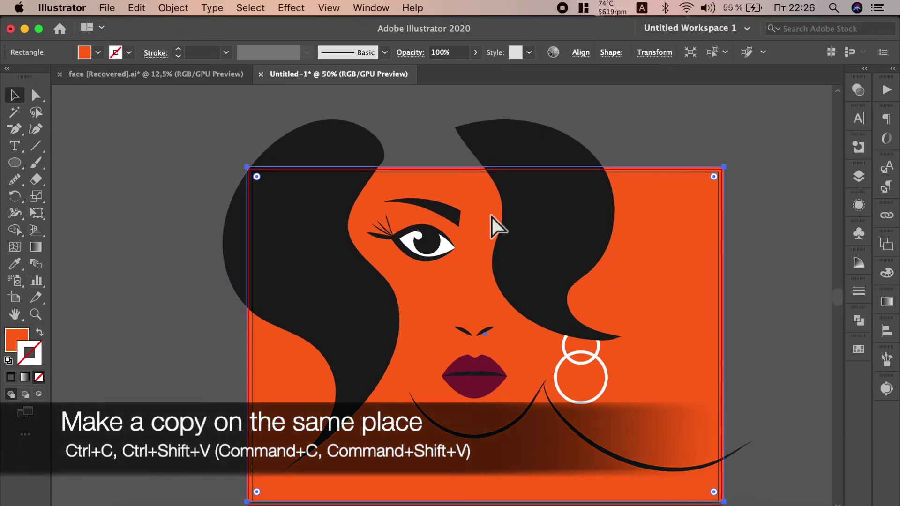
- Paste a copy of the rectangle in front and use it to clip all the face artwork
key(super+shift+v)
scroll(248, 150, down, 1)
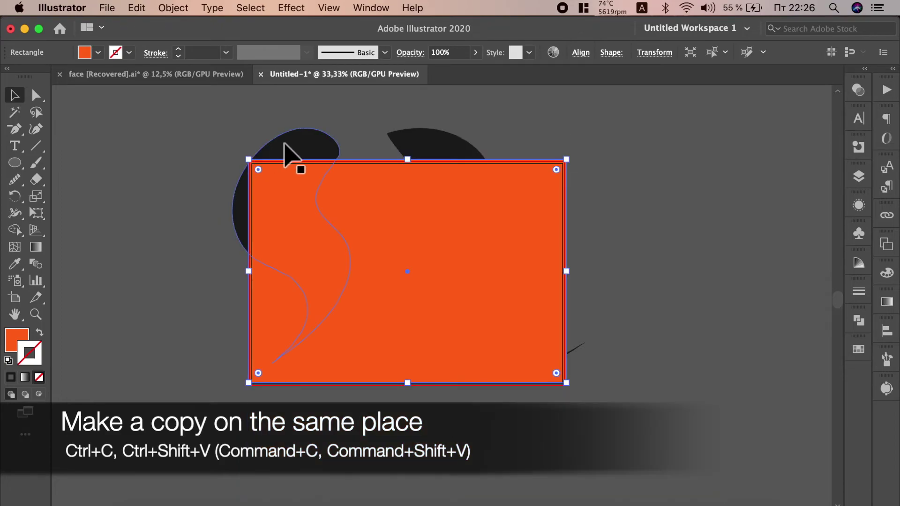
shift+click(406, 150)
right_click(426, 142)
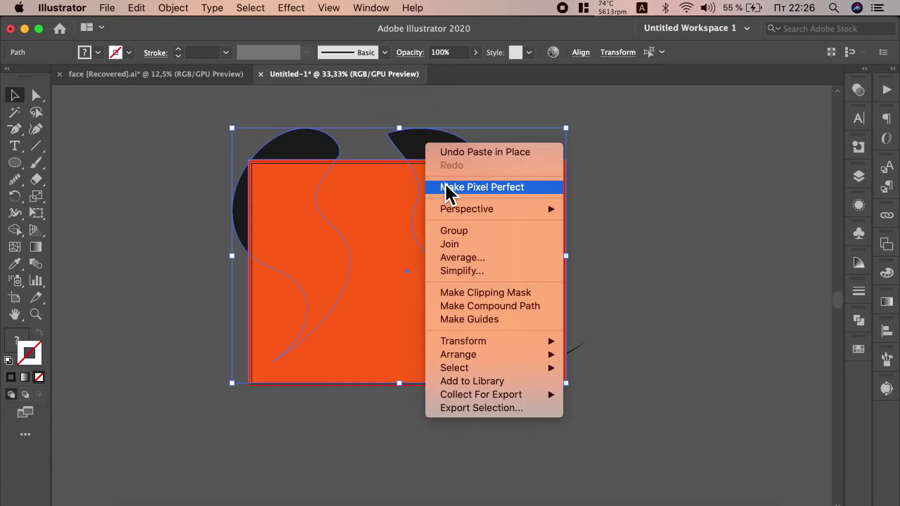
click(496, 293)
click(657, 297)
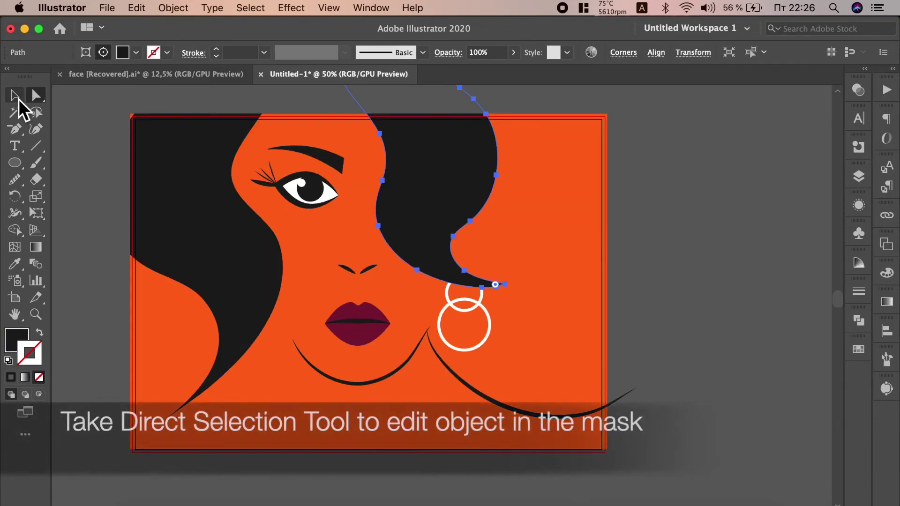
- Widen the right hair shape inside the clipping mask, stretching it rightward
drag(514, 186, 553, 187)
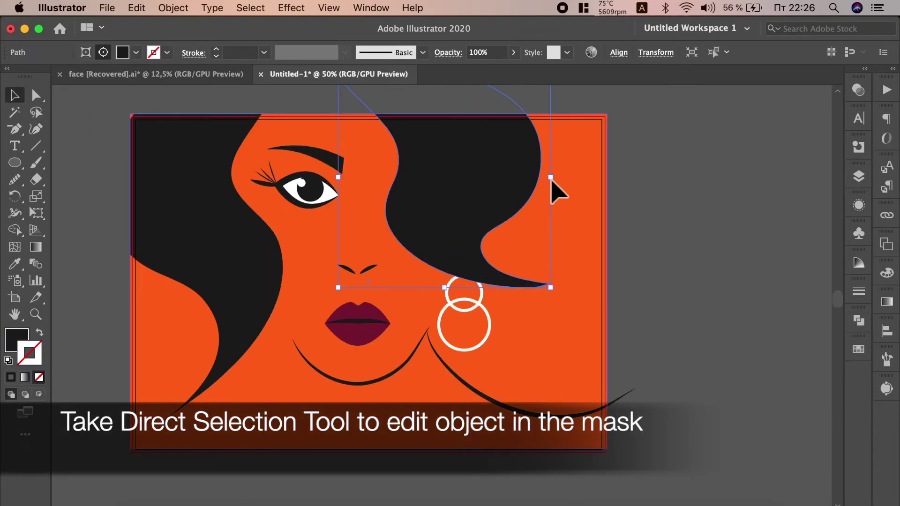
drag(488, 176, 483, 172)
click(674, 206)
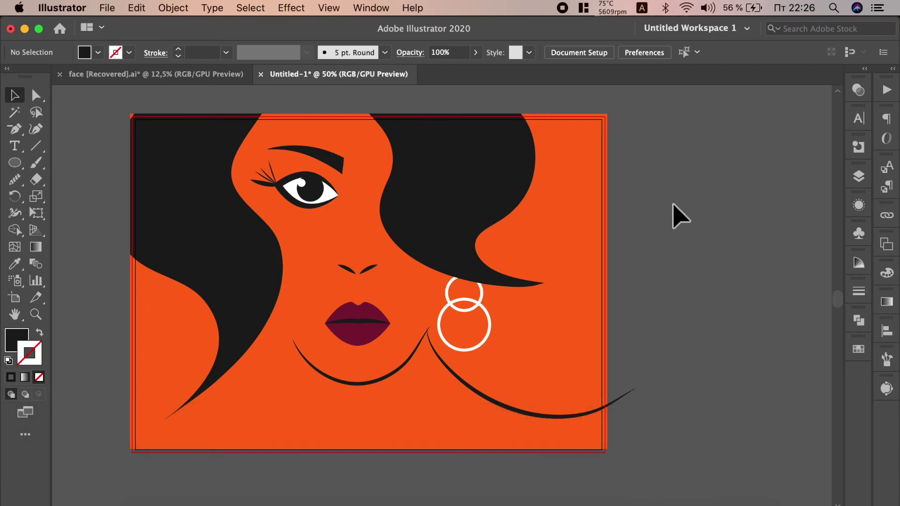
scroll(673, 207, down, 2)
scroll(513, 246, up, 4)
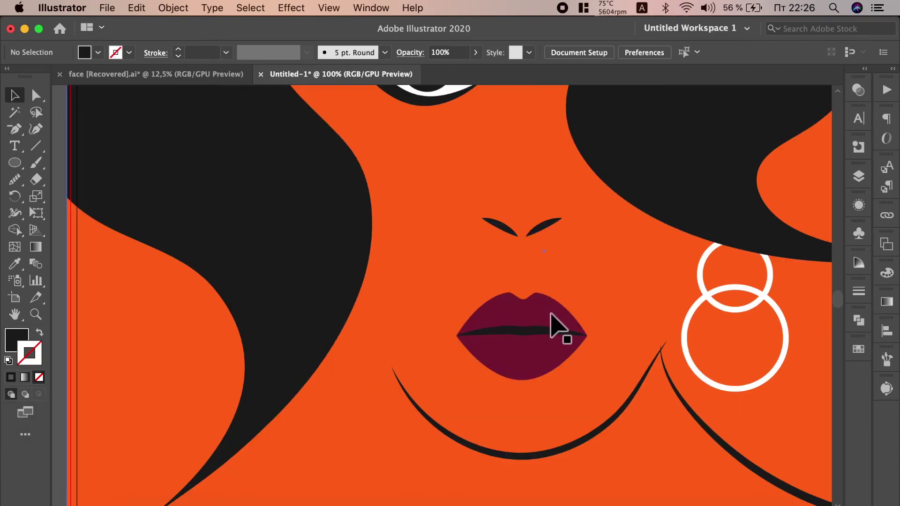
- Flatten the lips slightly by raising their bottom edge
click(544, 328)
shift+click(476, 352)
drag(522, 380, 517, 369)
scroll(520, 368, down, 2)
scroll(416, 318, down, 1)
click(675, 307)
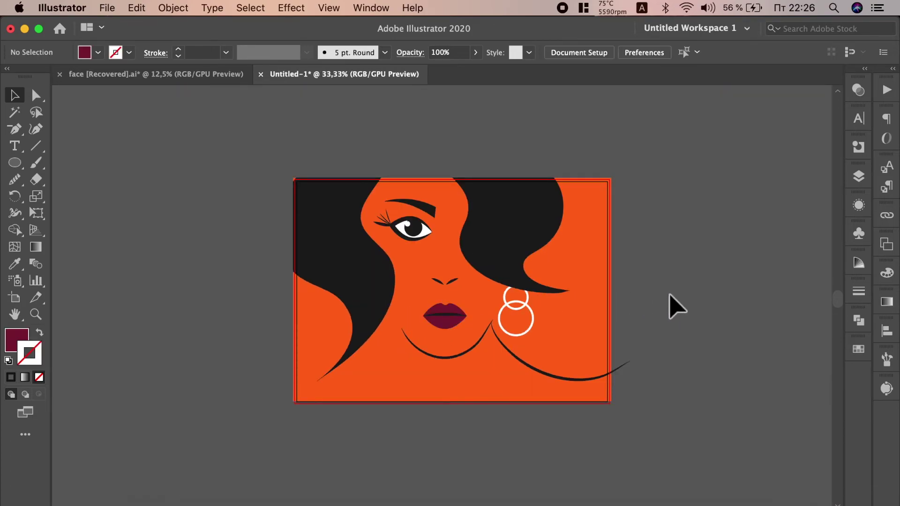
- Stretch the left hair lock inside the group a little lower
click(371, 305)
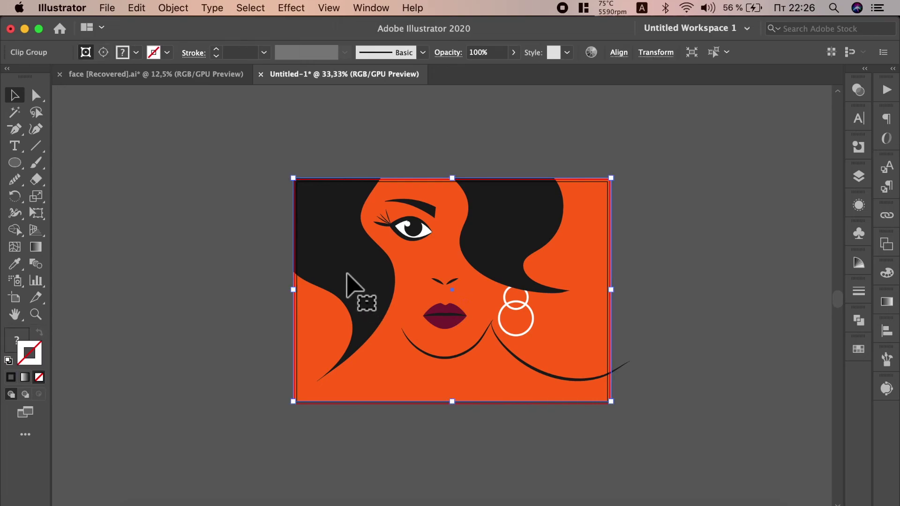
click(35, 95)
click(353, 259)
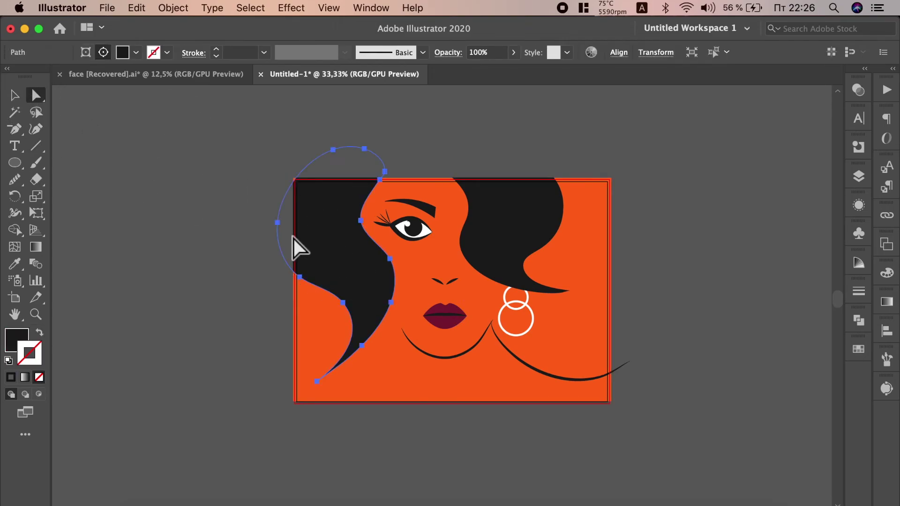
click(14, 95)
drag(311, 380, 322, 399)
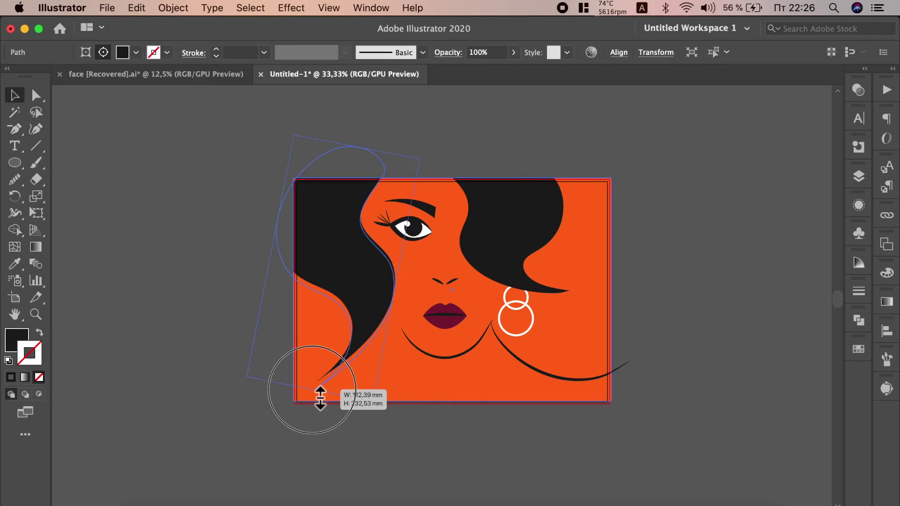
click(469, 452)
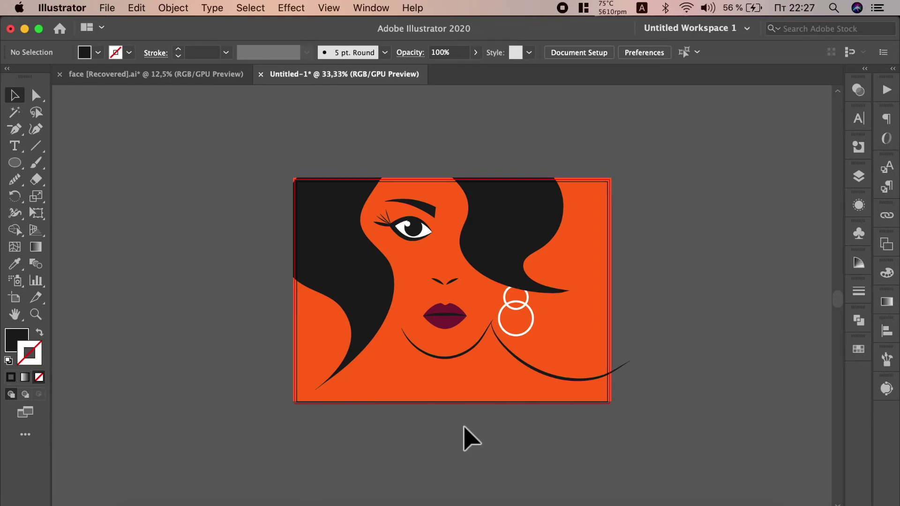
click(35, 95)
- Pull the chin curve's left endpoint up toward the jaw
key(super+equal)
key(super+equal)
click(361, 366)
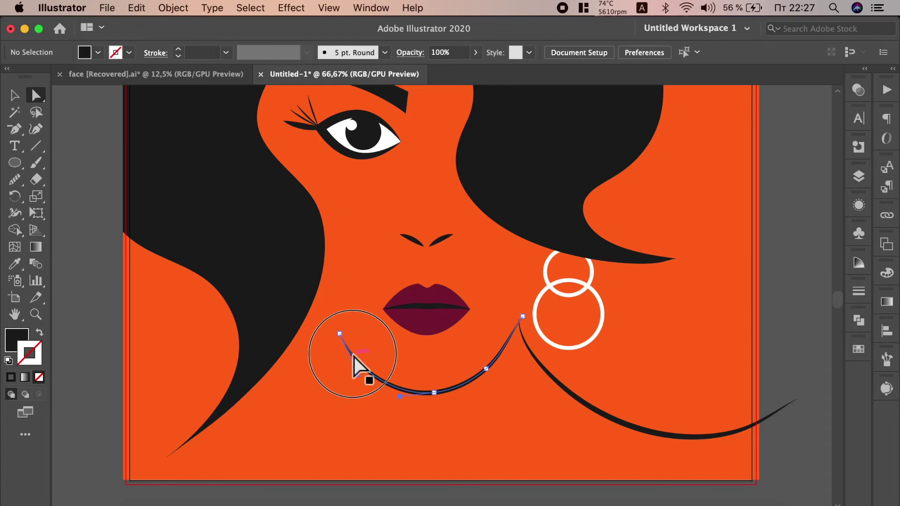
drag(341, 337, 314, 300)
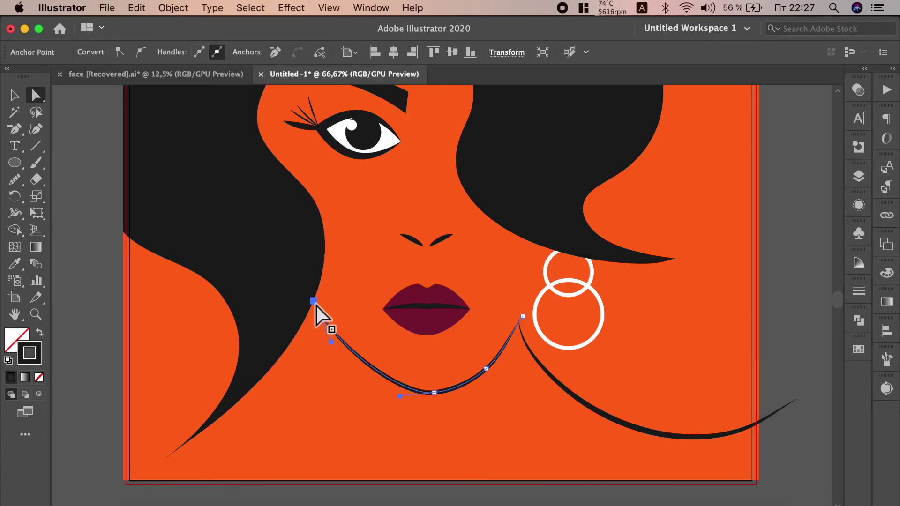
key(super+minus)
key(super+minus)
click(747, 338)
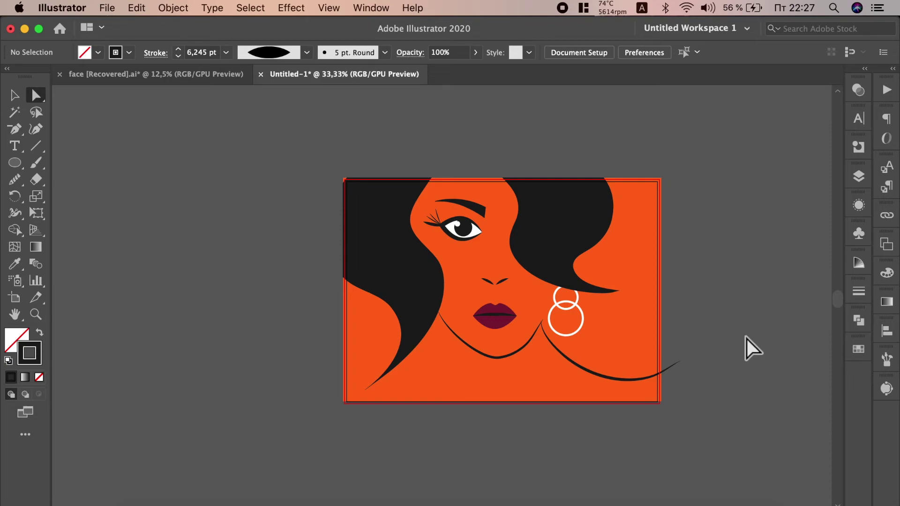
- Apply a width profile to the chin curve that tapers toward one end
key(super+equal)
click(507, 352)
click(13, 95)
click(137, 150)
click(498, 360)
click(307, 52)
click(287, 122)
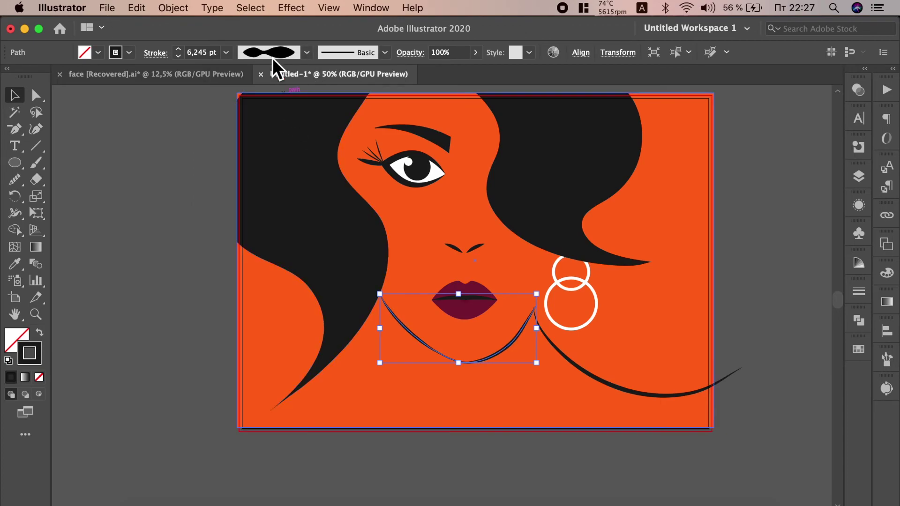
click(307, 52)
click(284, 194)
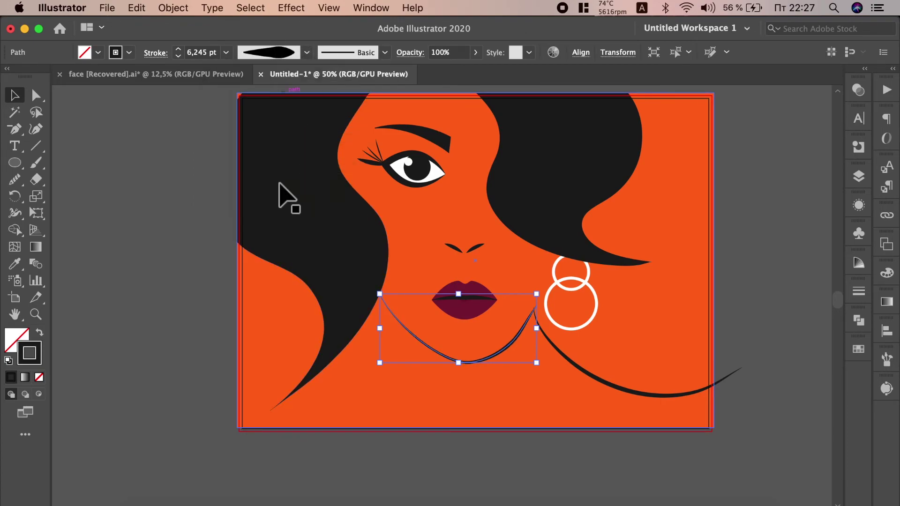
- Smooth the chin curve with the Smooth tool, then deselect it
click(15, 179)
mouse_move(409, 336)
mouse_down()
mouse_move(539, 336)
mouse_move(406, 329)
mouse_up()
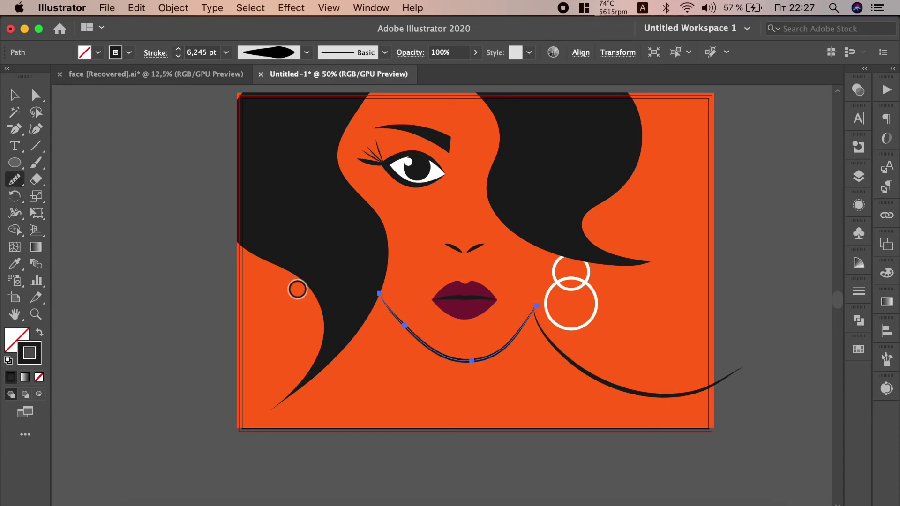
click(13, 94)
click(165, 169)
scroll(165, 170, down, 2)
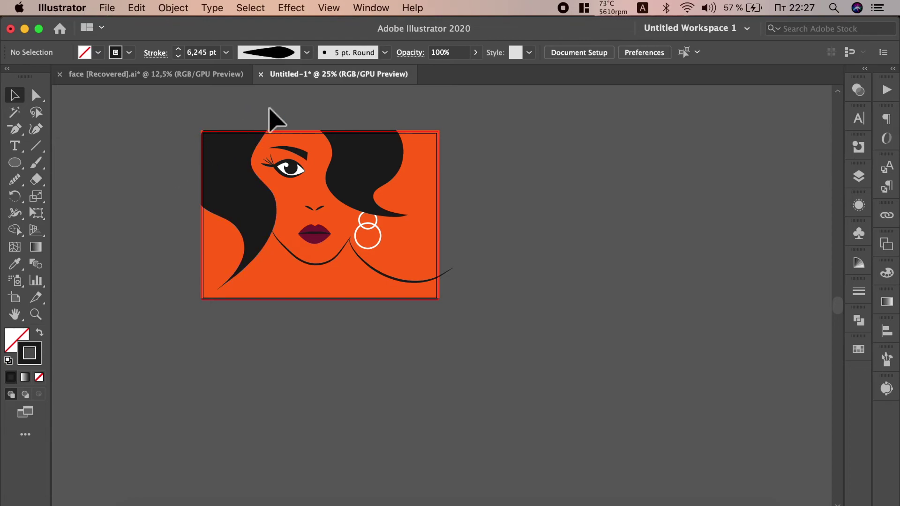
- Scale the eye, eyebrow and lashes group up slightly from its bottom-right corner
scroll(286, 136, up, 1)
scroll(290, 194, up, 1)
click(237, 181)
click(186, 144)
scroll(297, 225, down, 1)
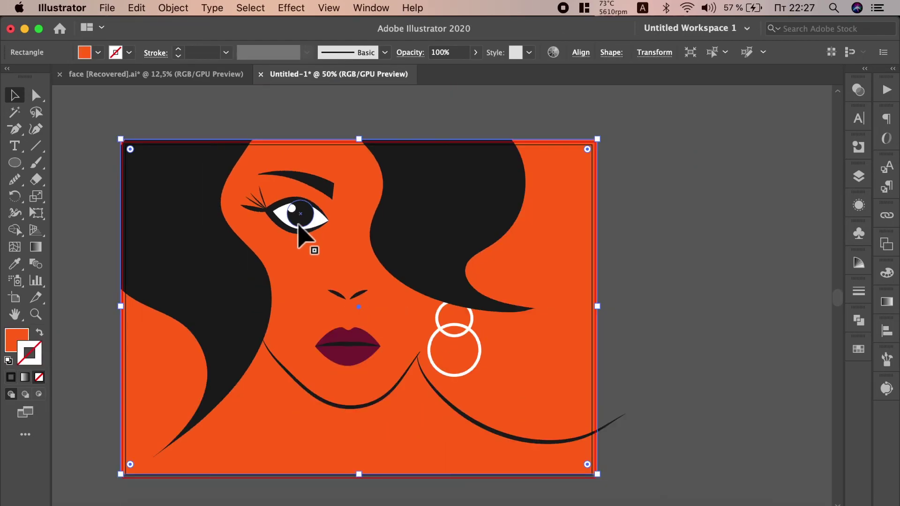
key(shift+super+a)
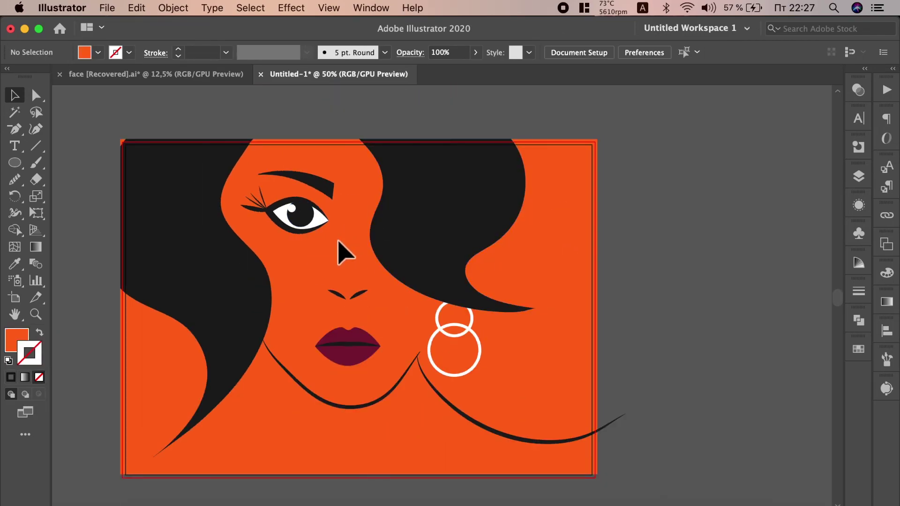
click(257, 205)
scroll(305, 185, up, 1)
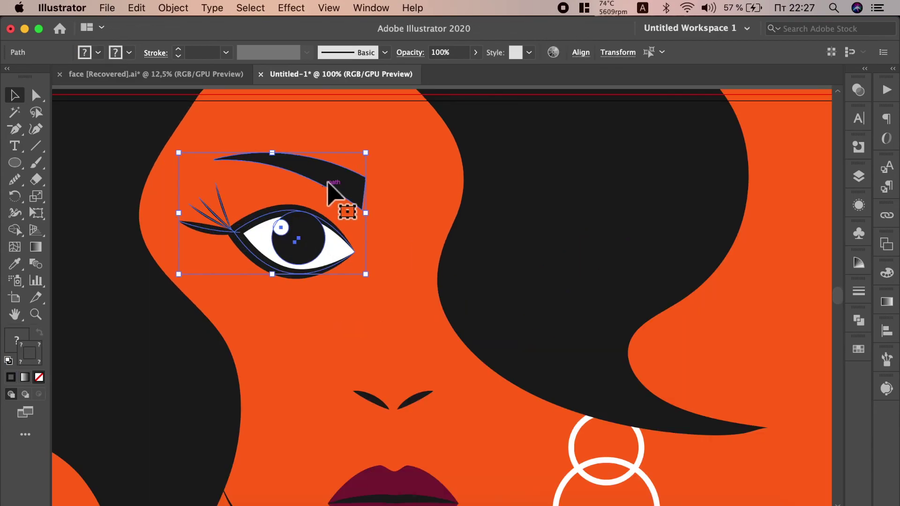
drag(366, 275, 381, 287)
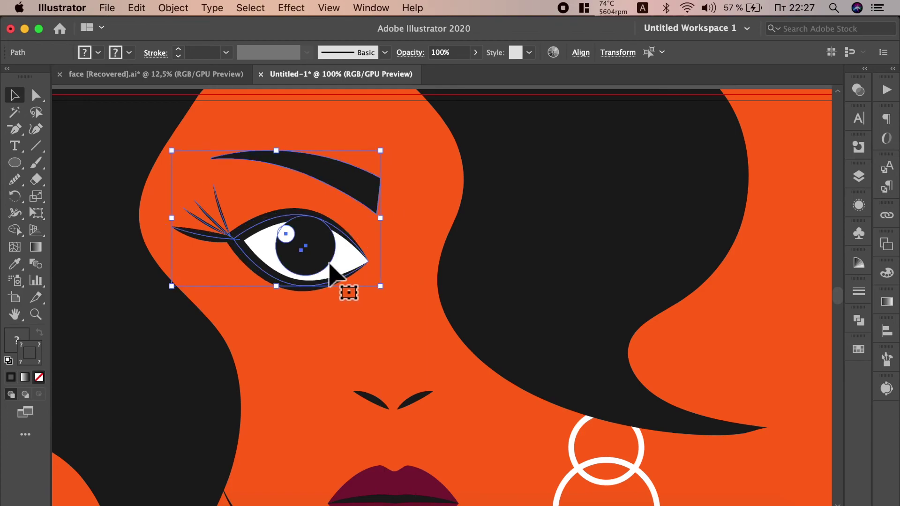
key(ctrl+0)
click(550, 276)
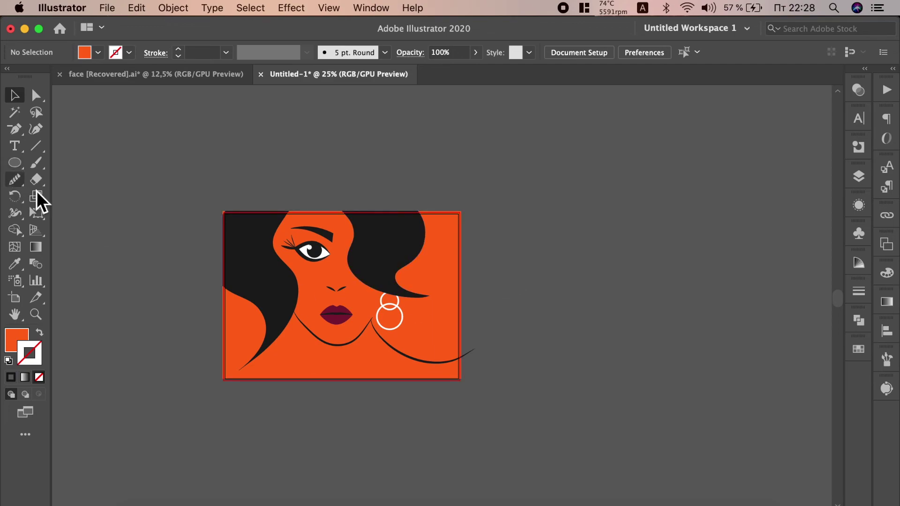
- Alt-drag a copy of the right neck curve to the lower left of the neck
scroll(374, 345, up, 1)
click(412, 365)
mouse_move(418, 368)
mouse_down()
mouse_move(356, 366)
mouse_move(304, 320)
mouse_move(314, 355)
mouse_move(291, 361)
mouse_up()
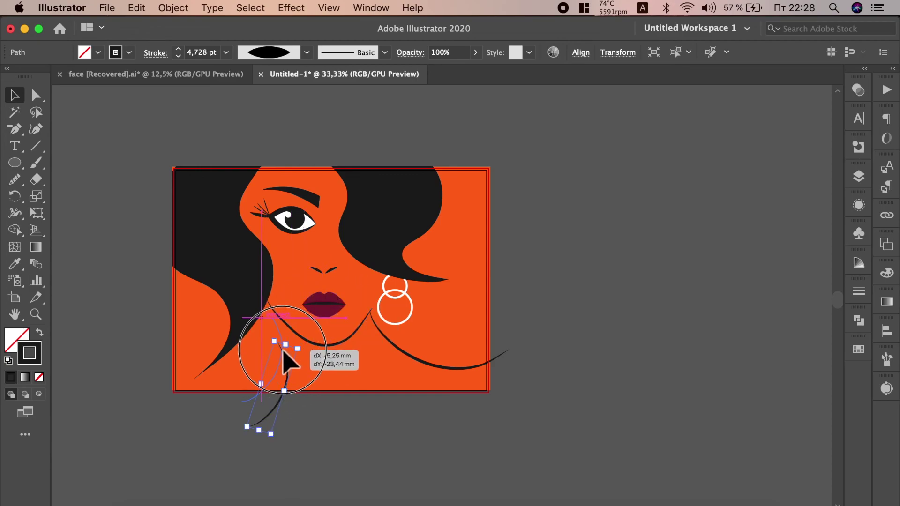
click(432, 407)
- Nudge the right neck curve slightly lower
click(452, 370)
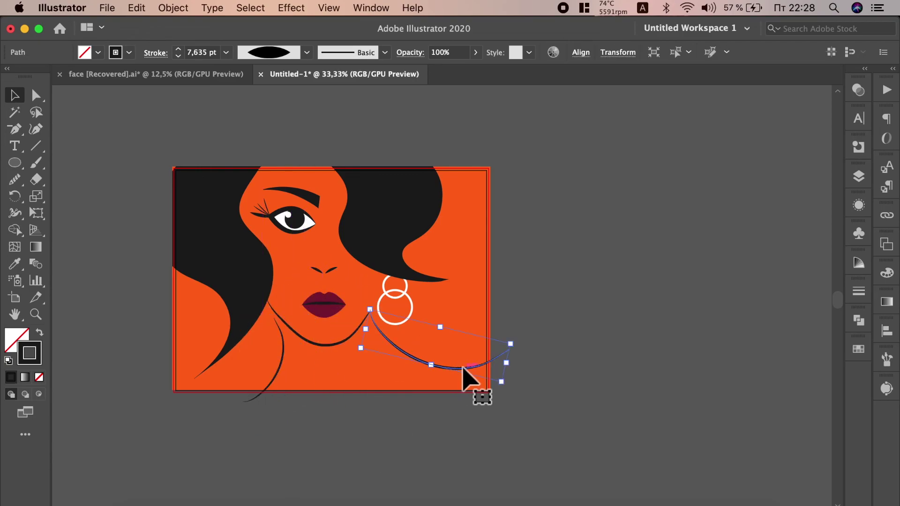
drag(466, 382, 464, 389)
click(518, 386)
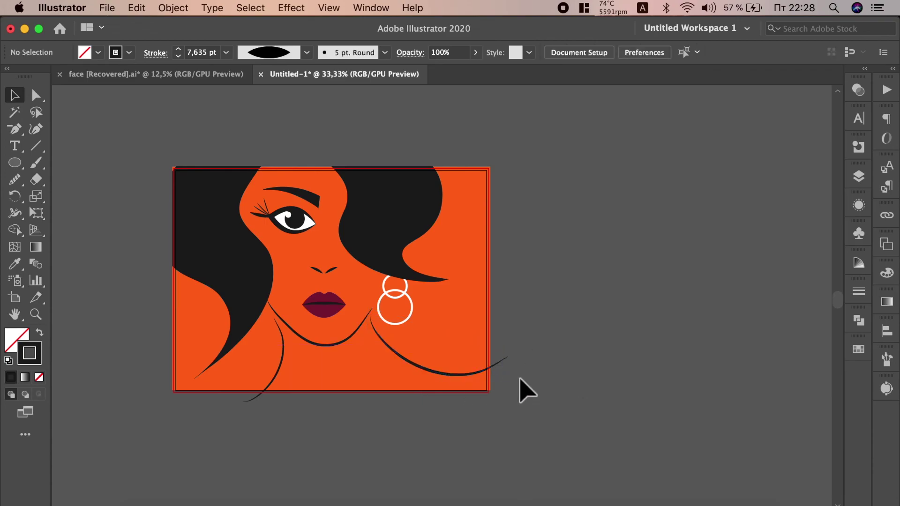
- Rotate the copied lower-left curve so it follows the neck line
click(283, 368)
drag(300, 335, 292, 378)
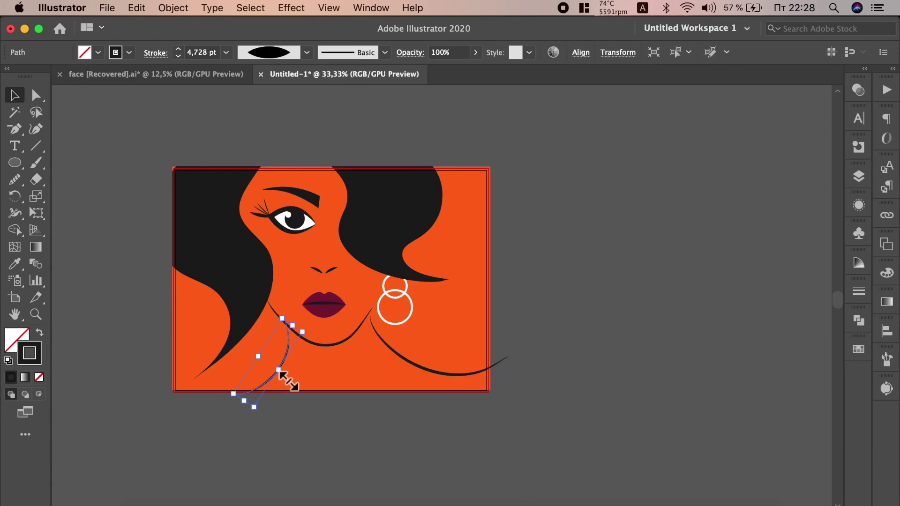
click(381, 456)
- Rotate the eyebrow about 2.65° so it sits slightly lower toward the eye
scroll(382, 455, down, 2)
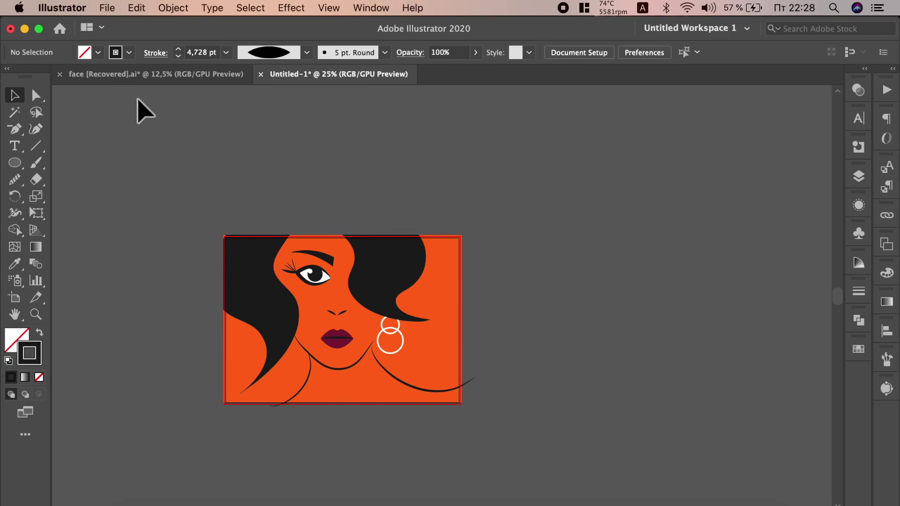
scroll(333, 339, up, 2)
scroll(366, 382, down, 2)
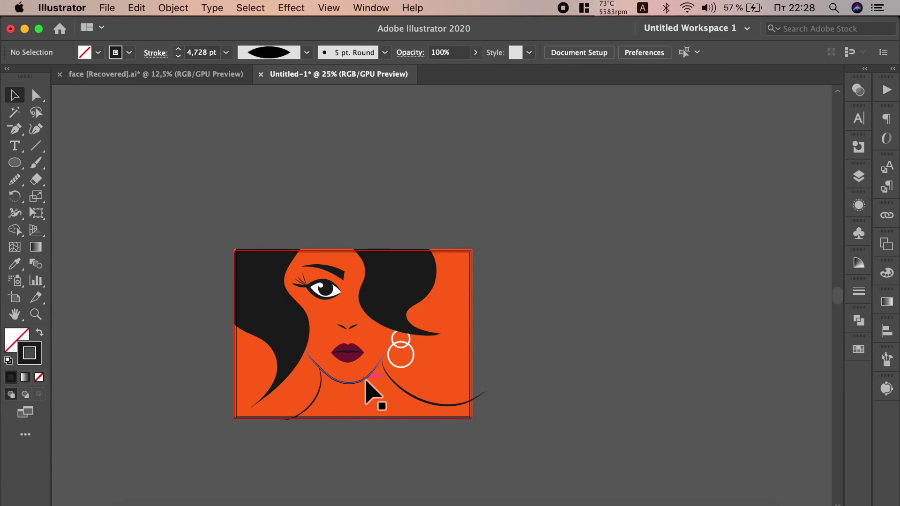
scroll(342, 267, up, 2)
click(321, 286)
drag(355, 266, 337, 298)
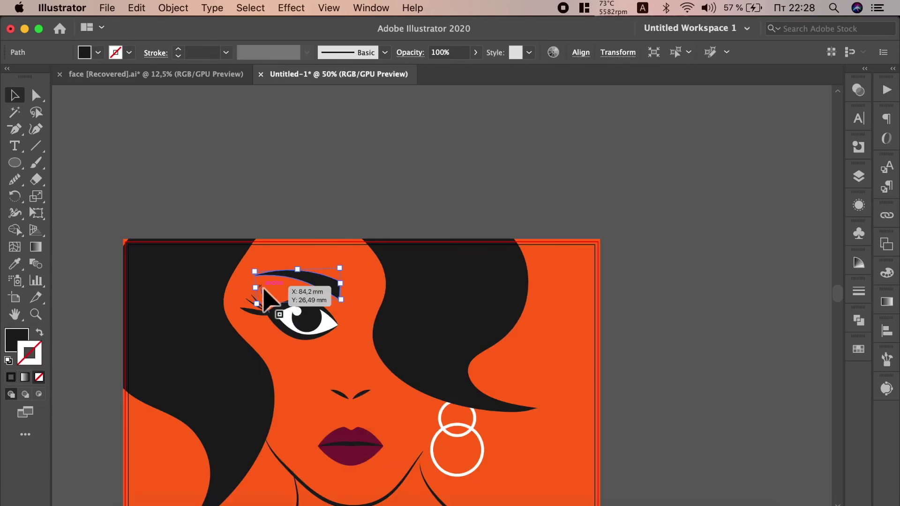
scroll(240, 248, down, 2)
click(322, 191)
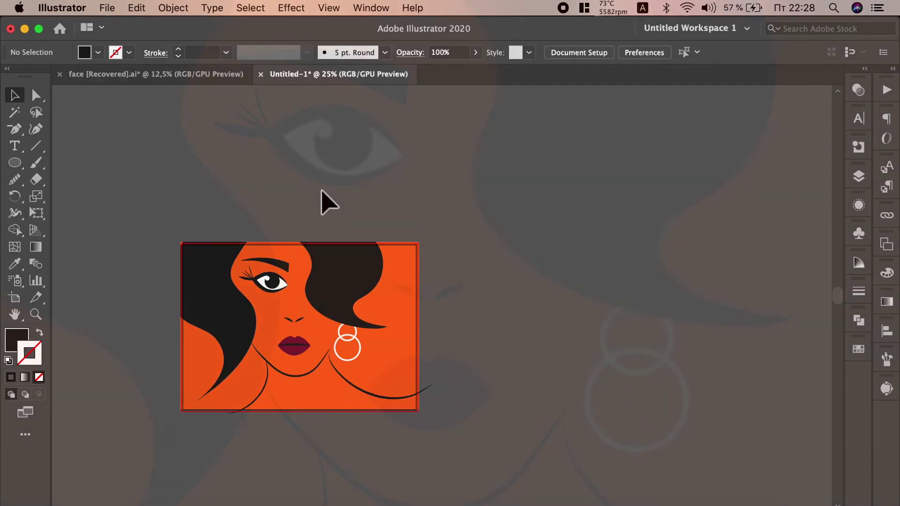